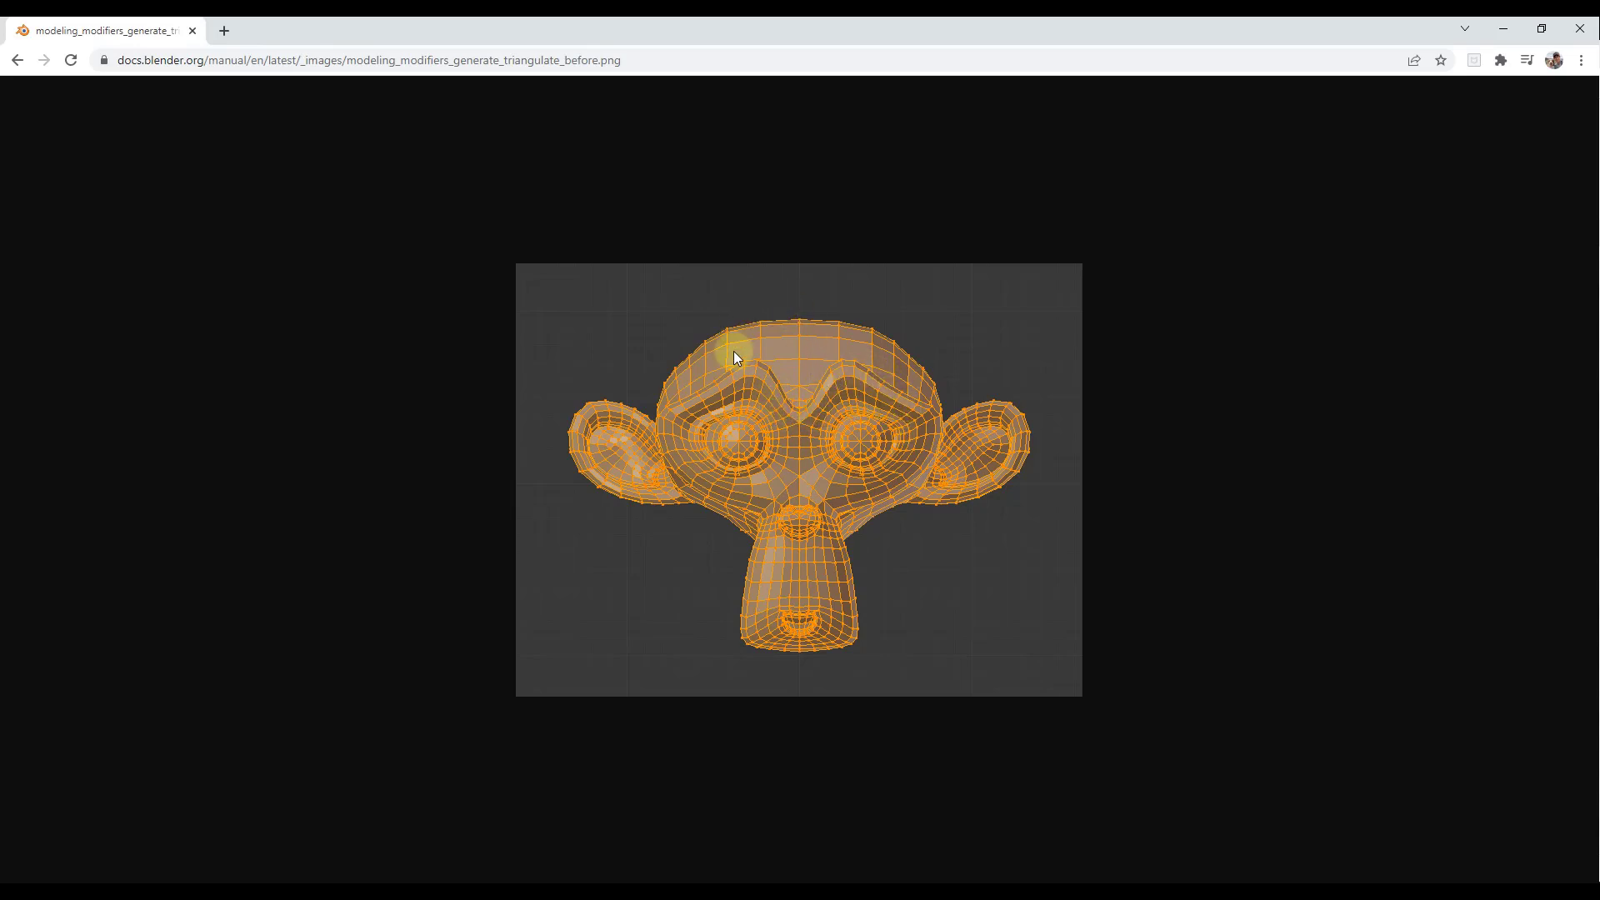
Go back from before.png to the Triangulate Modifier page of the Blender Manual.
{"action": "left_click", "coordinate": [14, 70]}
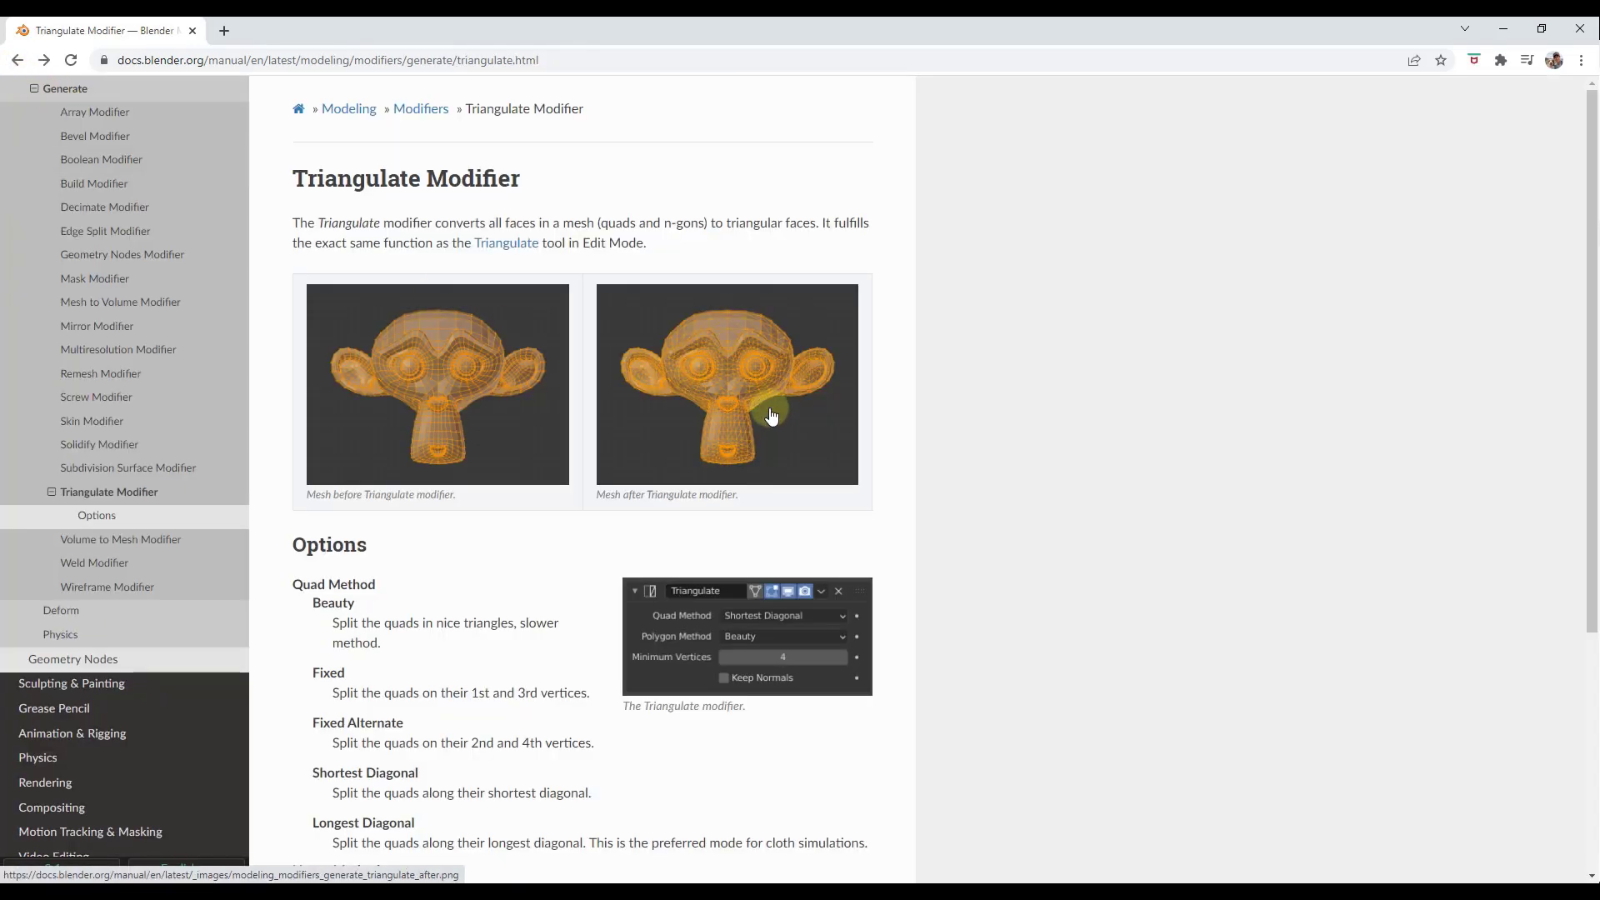
Duplicate Suzanne with Shift+D, constrained to Y, and place the copy right of the original.
{"action": "left_click", "coordinate": [1503, 29]}
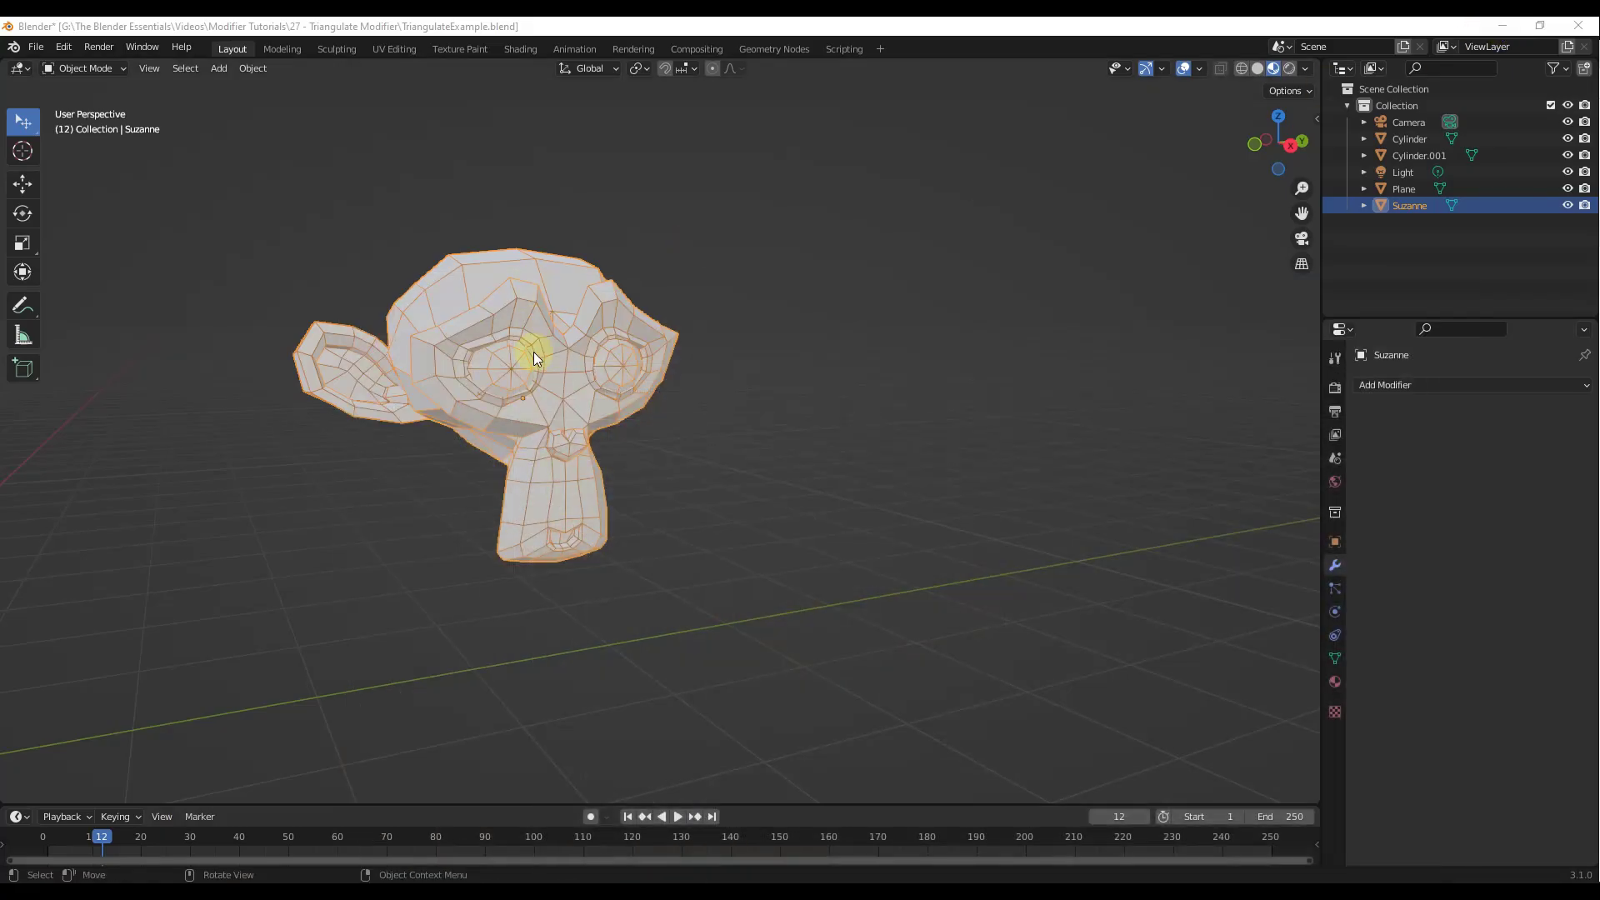
{"action": "mouse_move", "coordinate": [478, 357]}
{"action": "middle_mouse_down"}
{"action": "mouse_move", "coordinate": [514, 386]}
{"action": "mouse_move", "coordinate": [507, 366]}
{"action": "middle_mouse_up"}
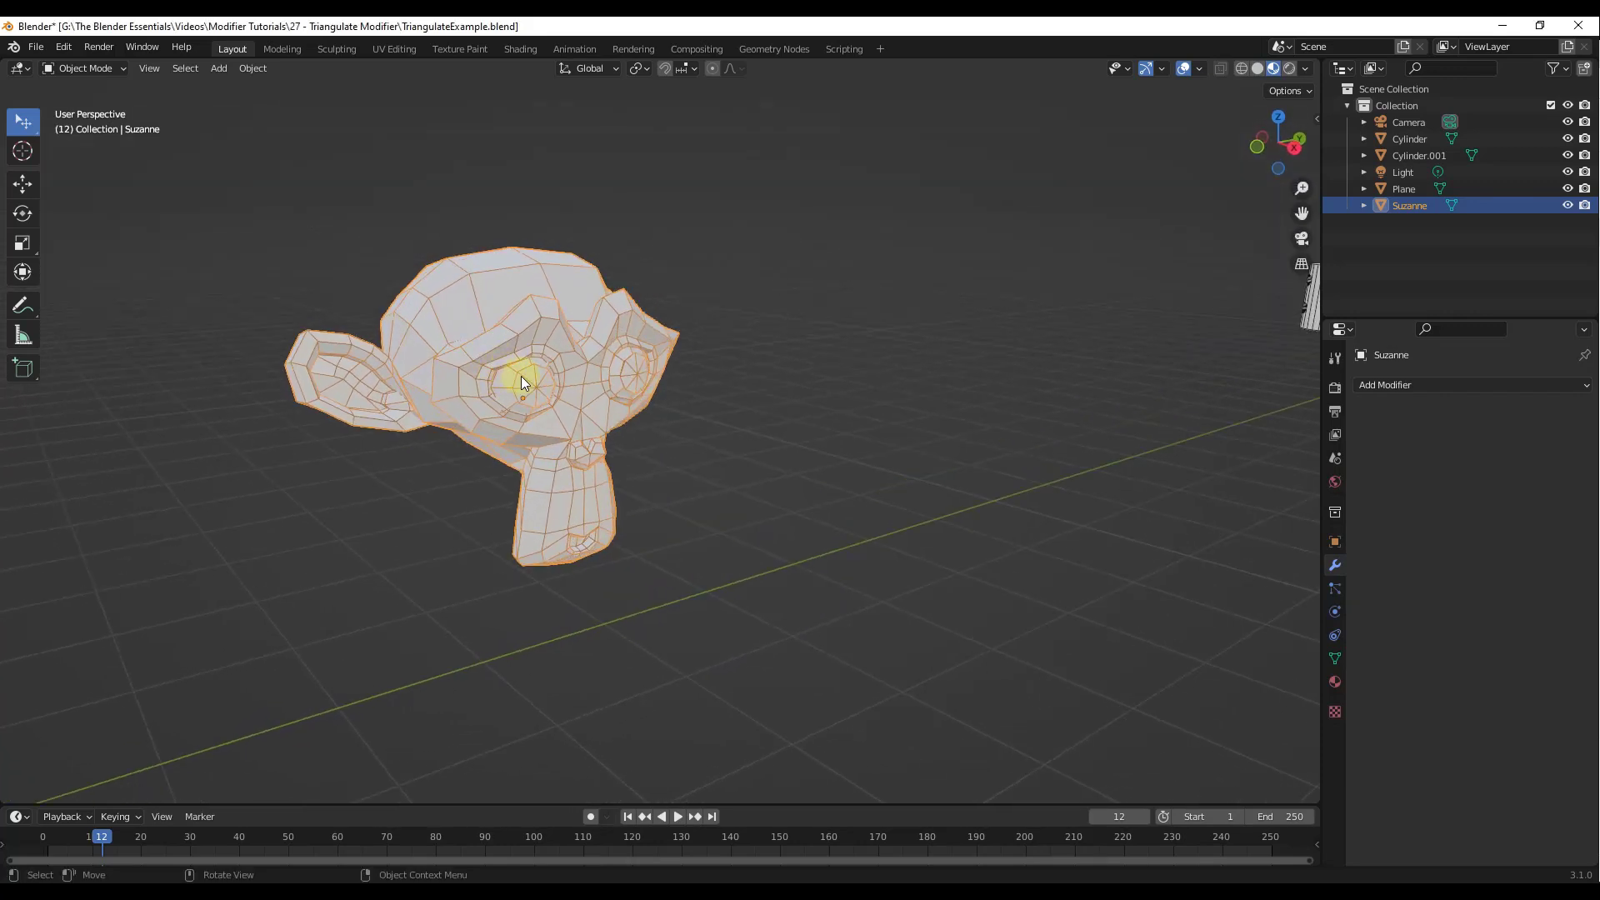
{"action": "key", "text": "shift+d"}
{"action": "key", "text": "y"}
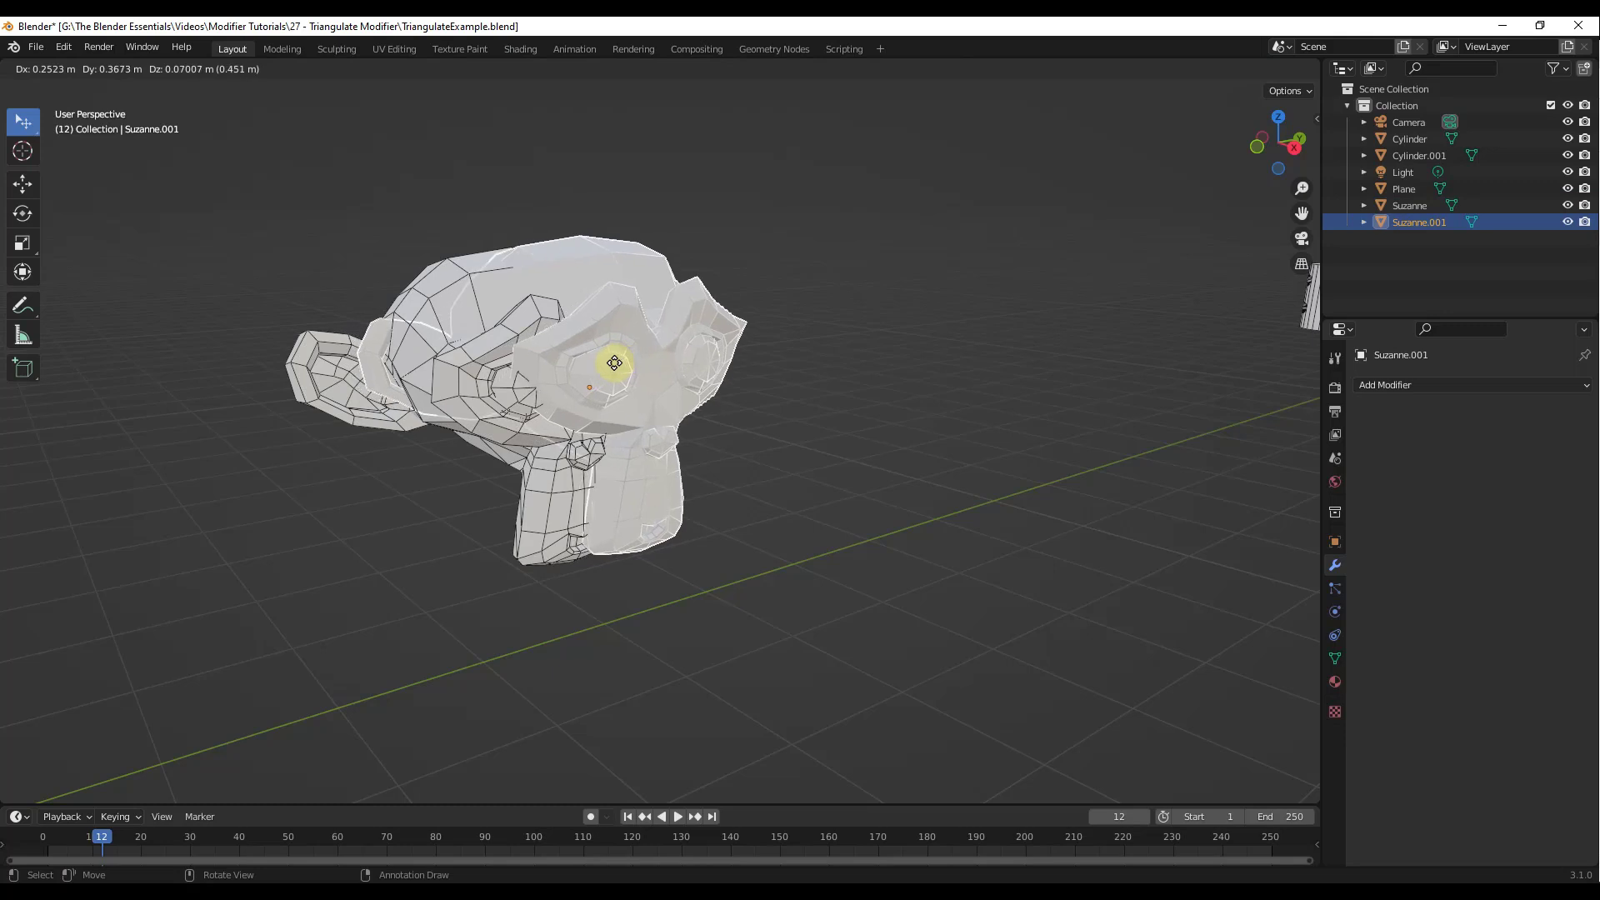
{"action": "left_click", "coordinate": [914, 333]}
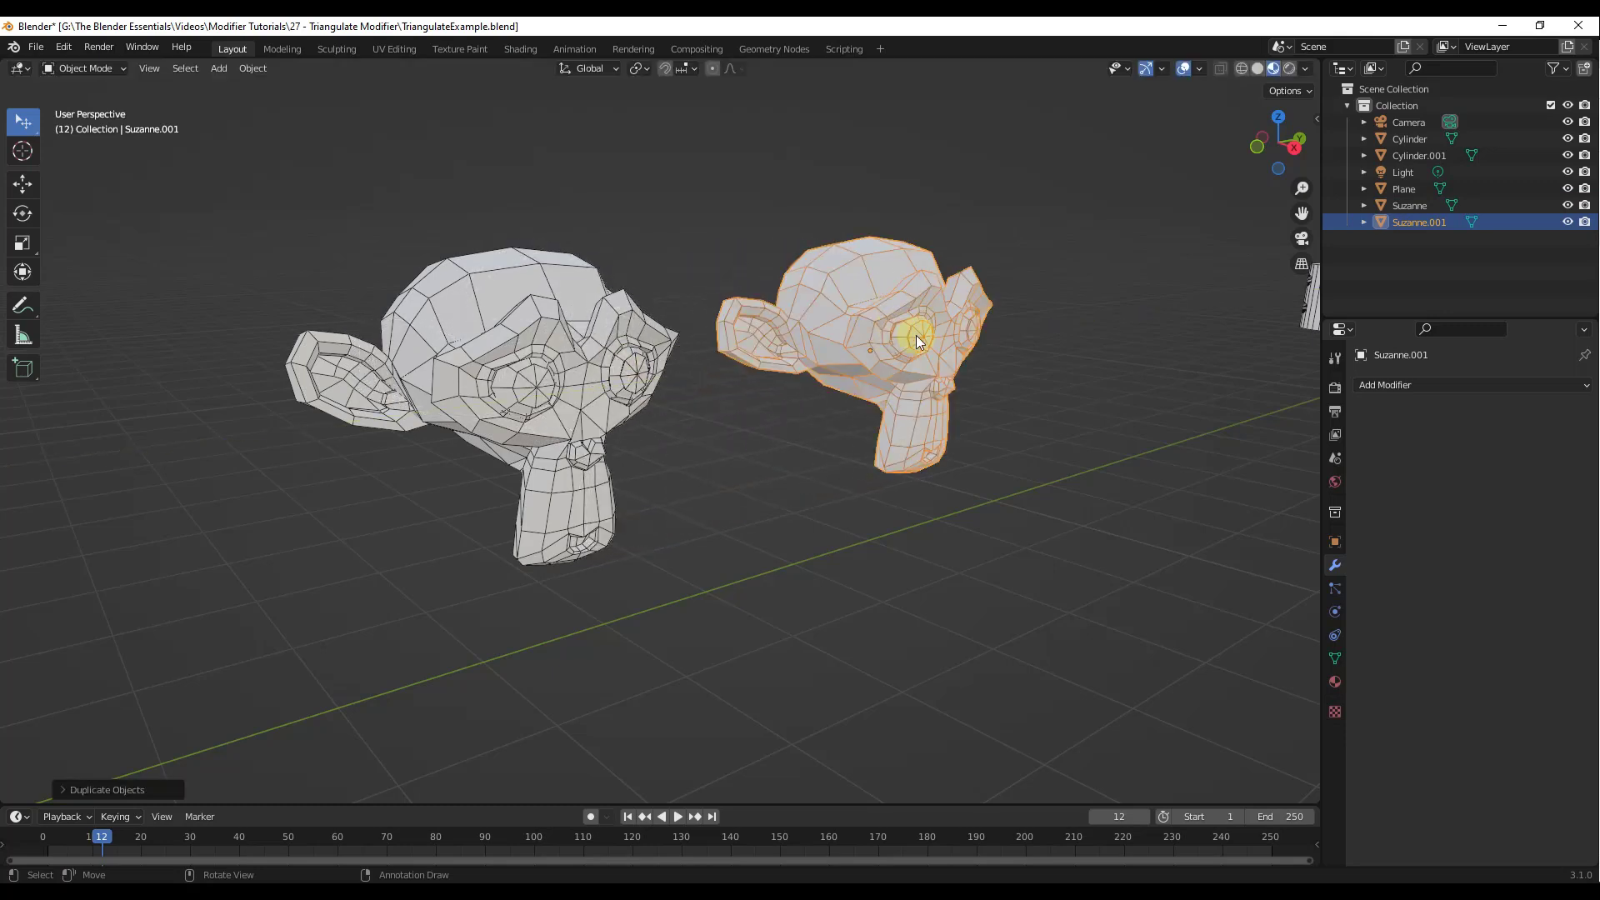
{"action": "scroll", "coordinate": [899, 341], "scroll_direction": "up", "scroll_amount": 3}
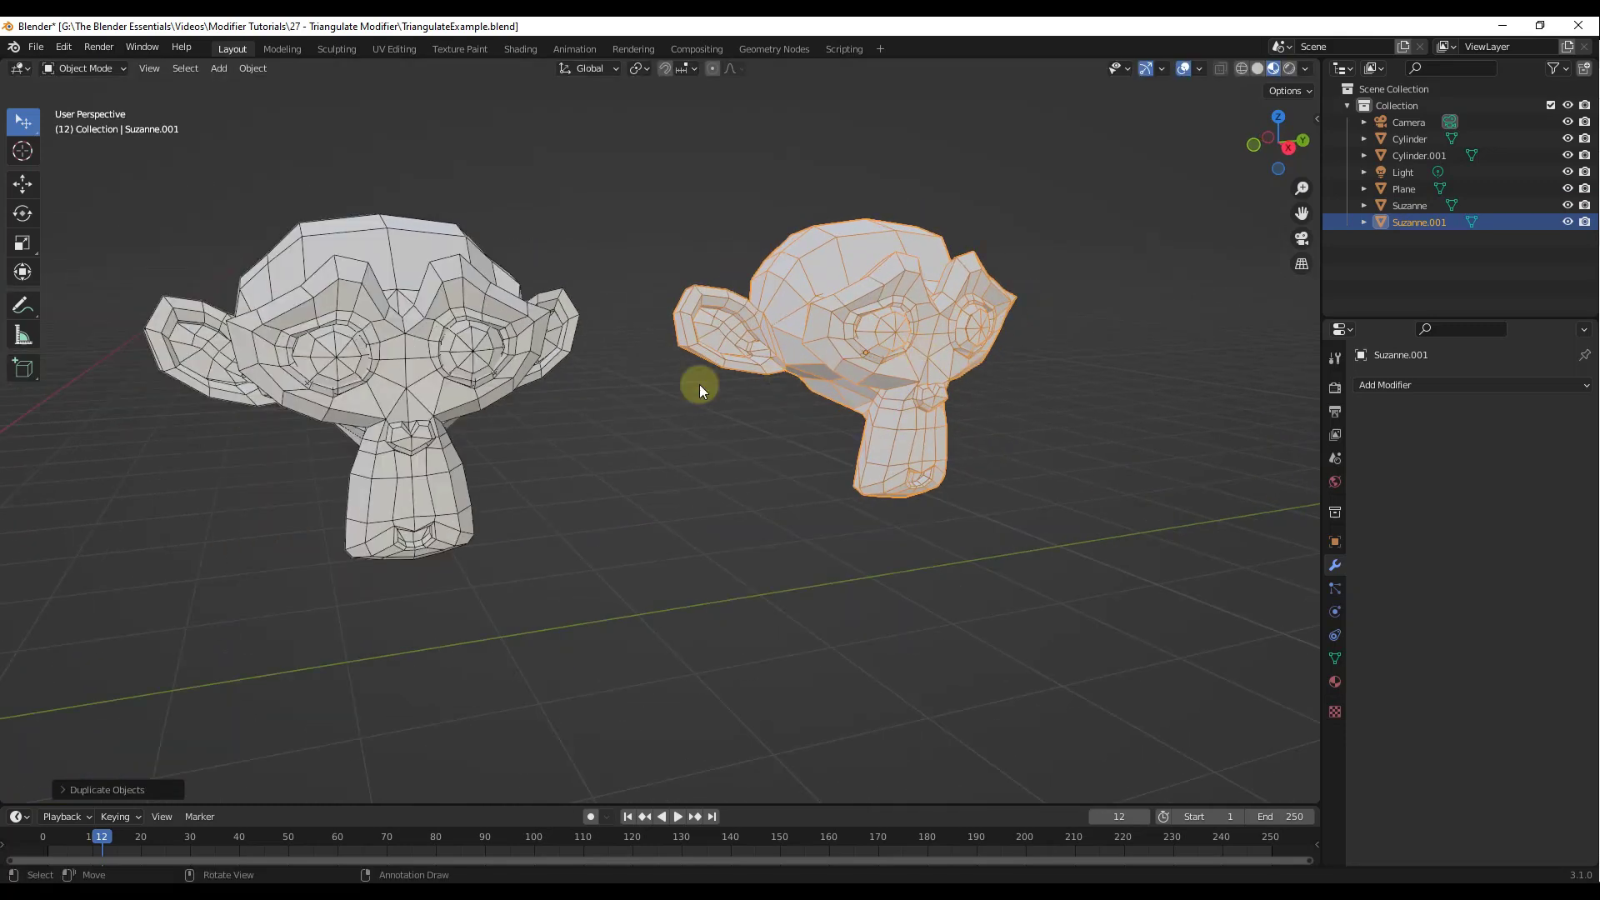
{"action": "middle_click_drag", "start_coordinate": [384, 361], "coordinate": [406, 359]}
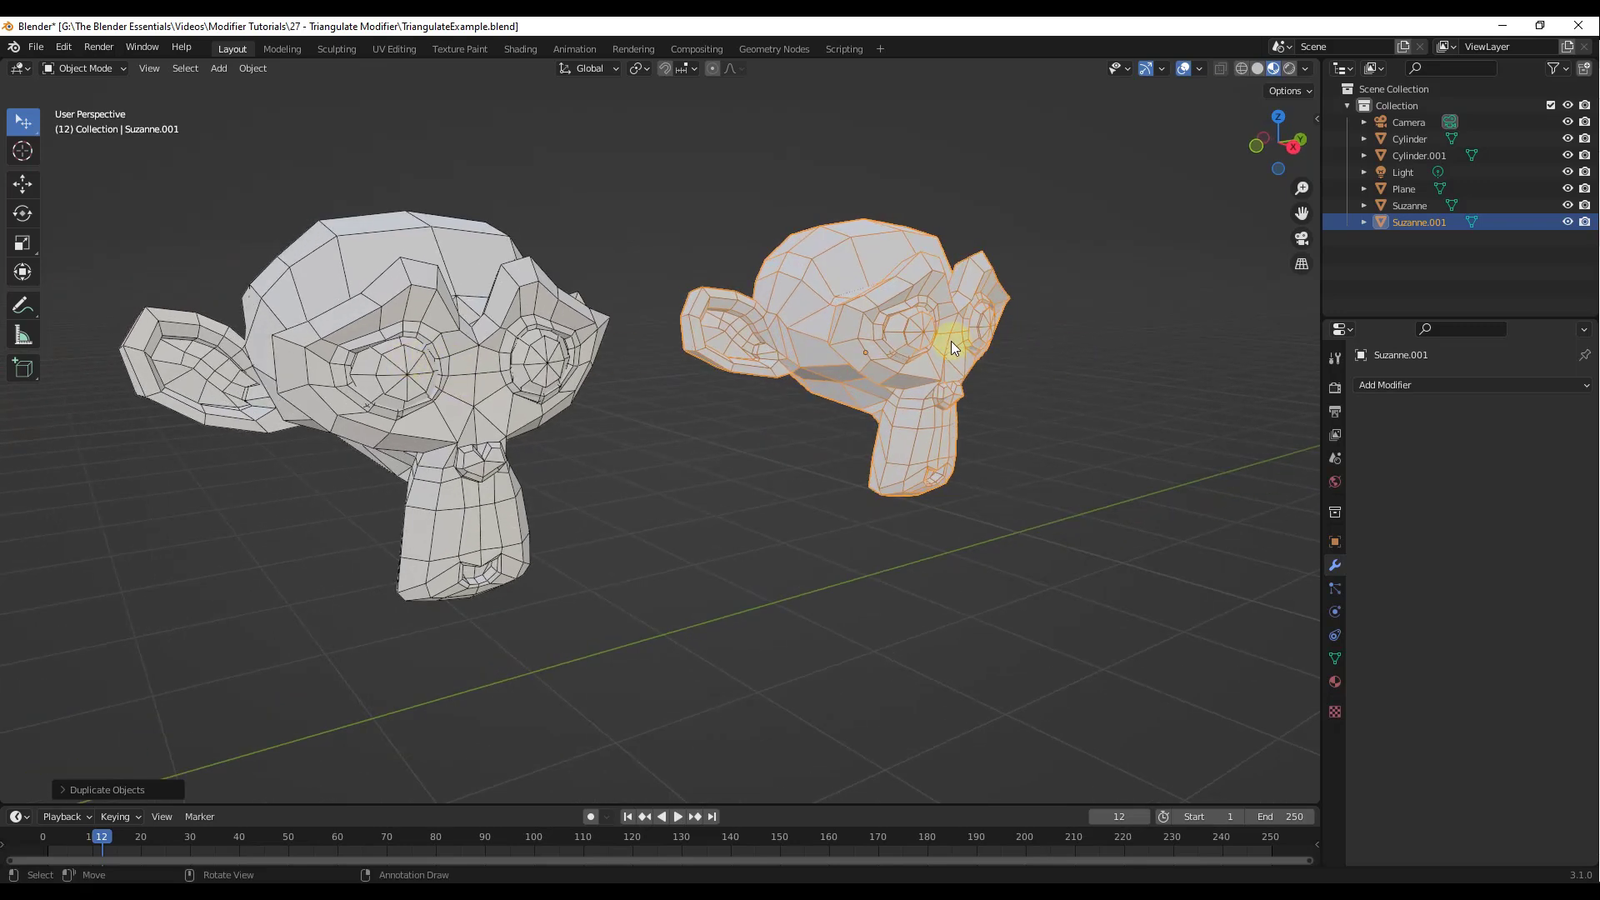
Add a Triangulate modifier (Shortest Diagonal, Beauty, minimum 4 vertices) to Suzanne.001.
{"action": "left_click", "coordinate": [1391, 385]}
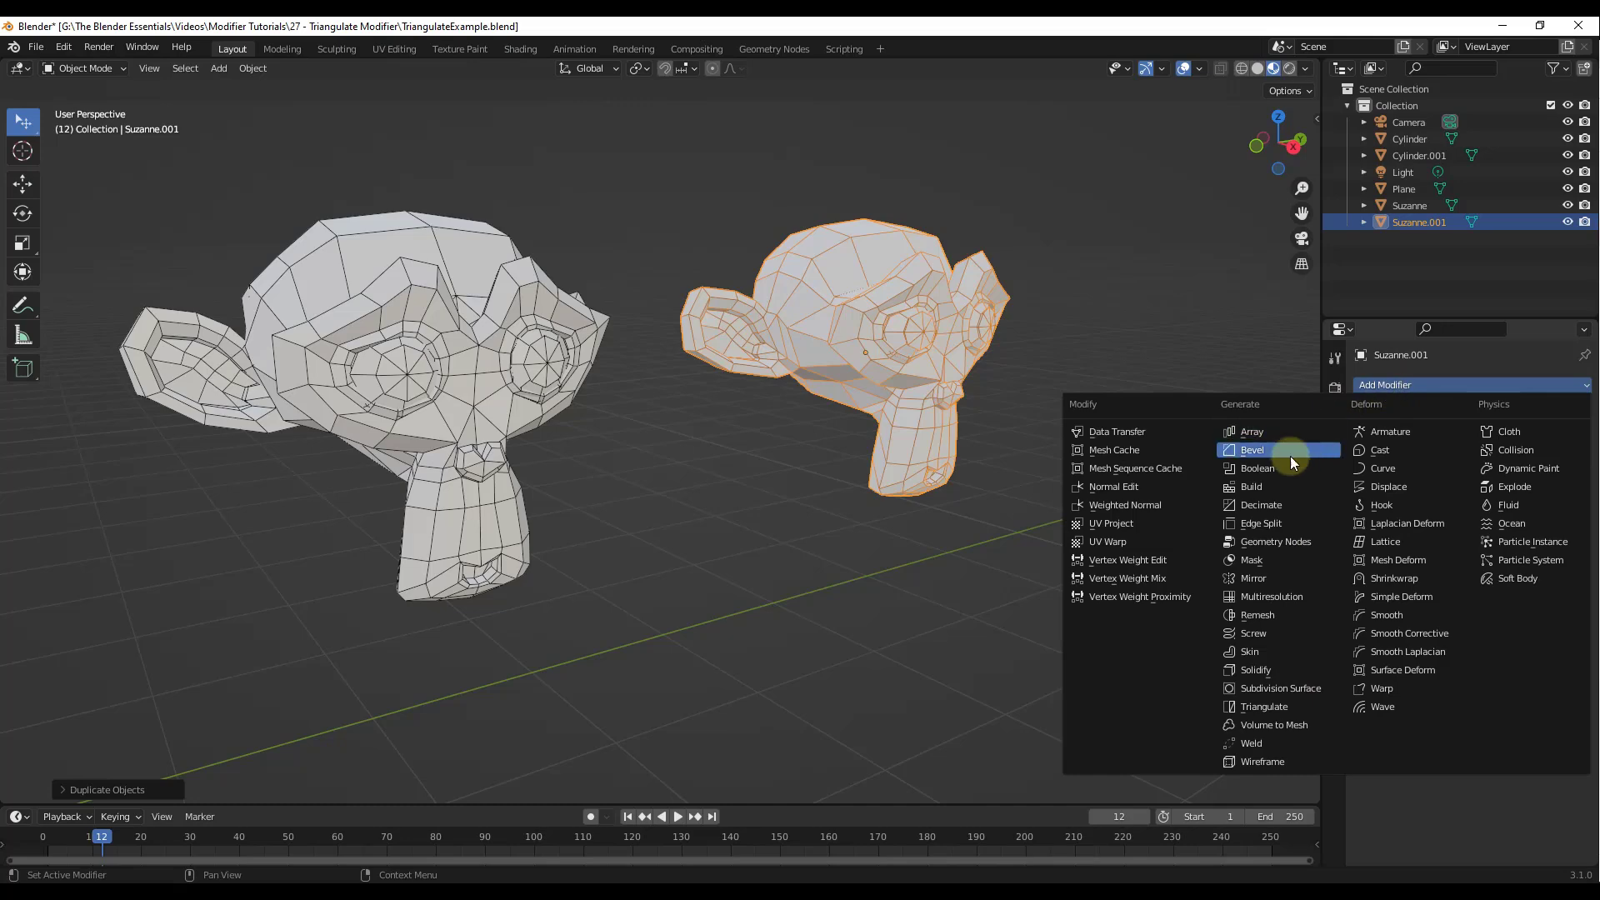
{"action": "left_click", "coordinate": [1256, 707]}
{"action": "mouse_move", "coordinate": [815, 319]}
{"action": "middle_mouse_down"}
{"action": "mouse_move", "coordinate": [868, 333]}
{"action": "mouse_move", "coordinate": [842, 333]}
{"action": "middle_mouse_up"}
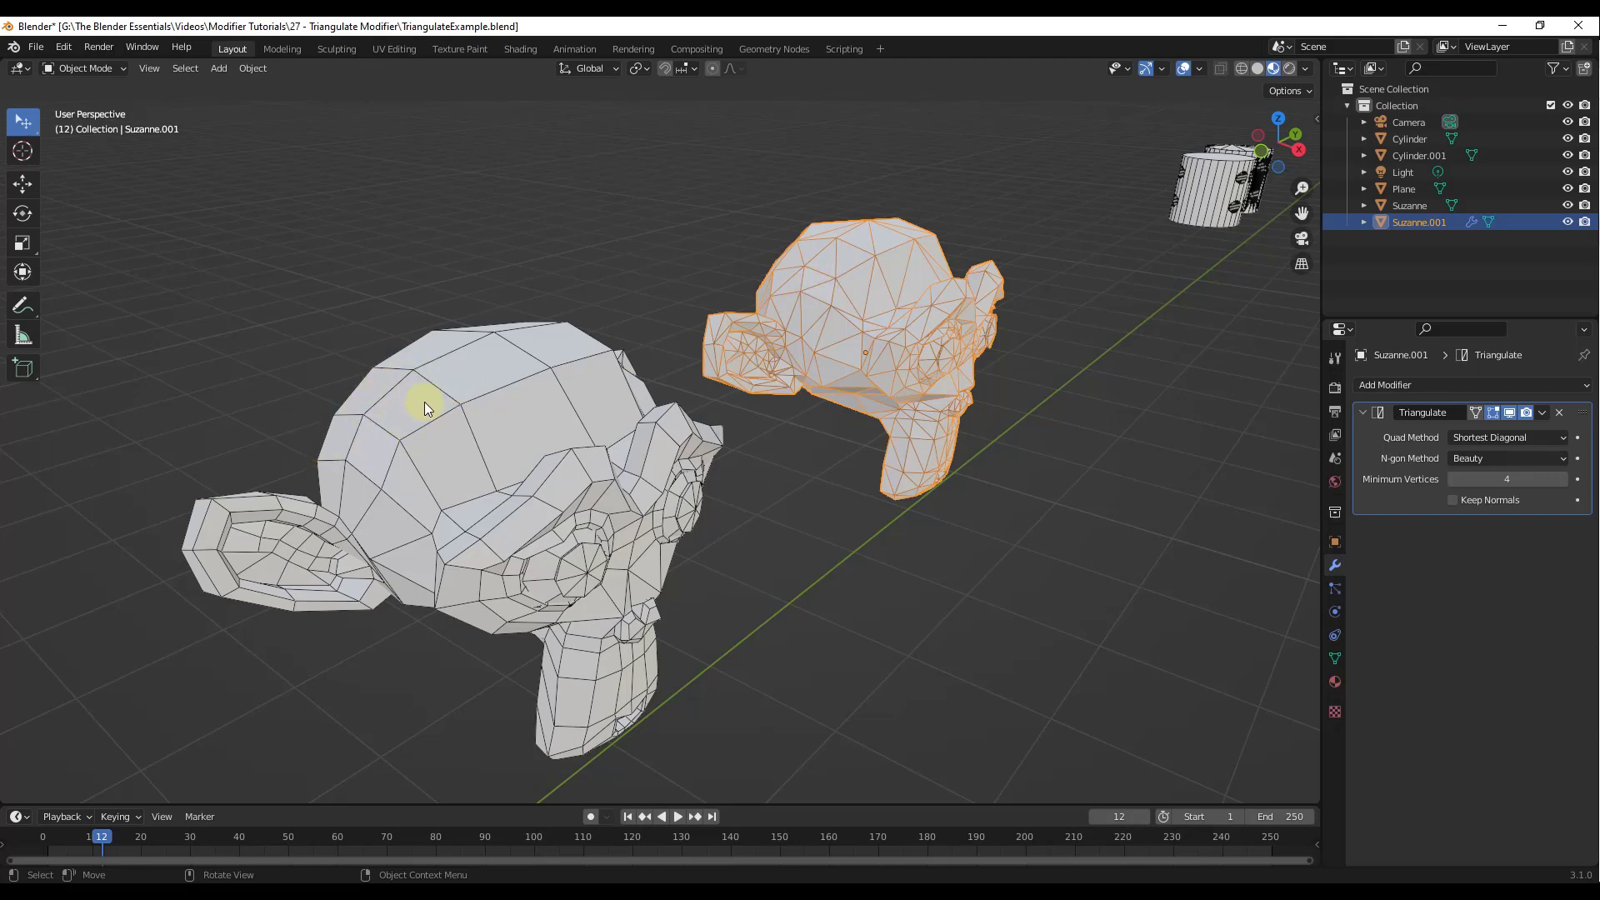
{"action": "scroll", "coordinate": [887, 233], "scroll_direction": "up", "scroll_amount": 6}
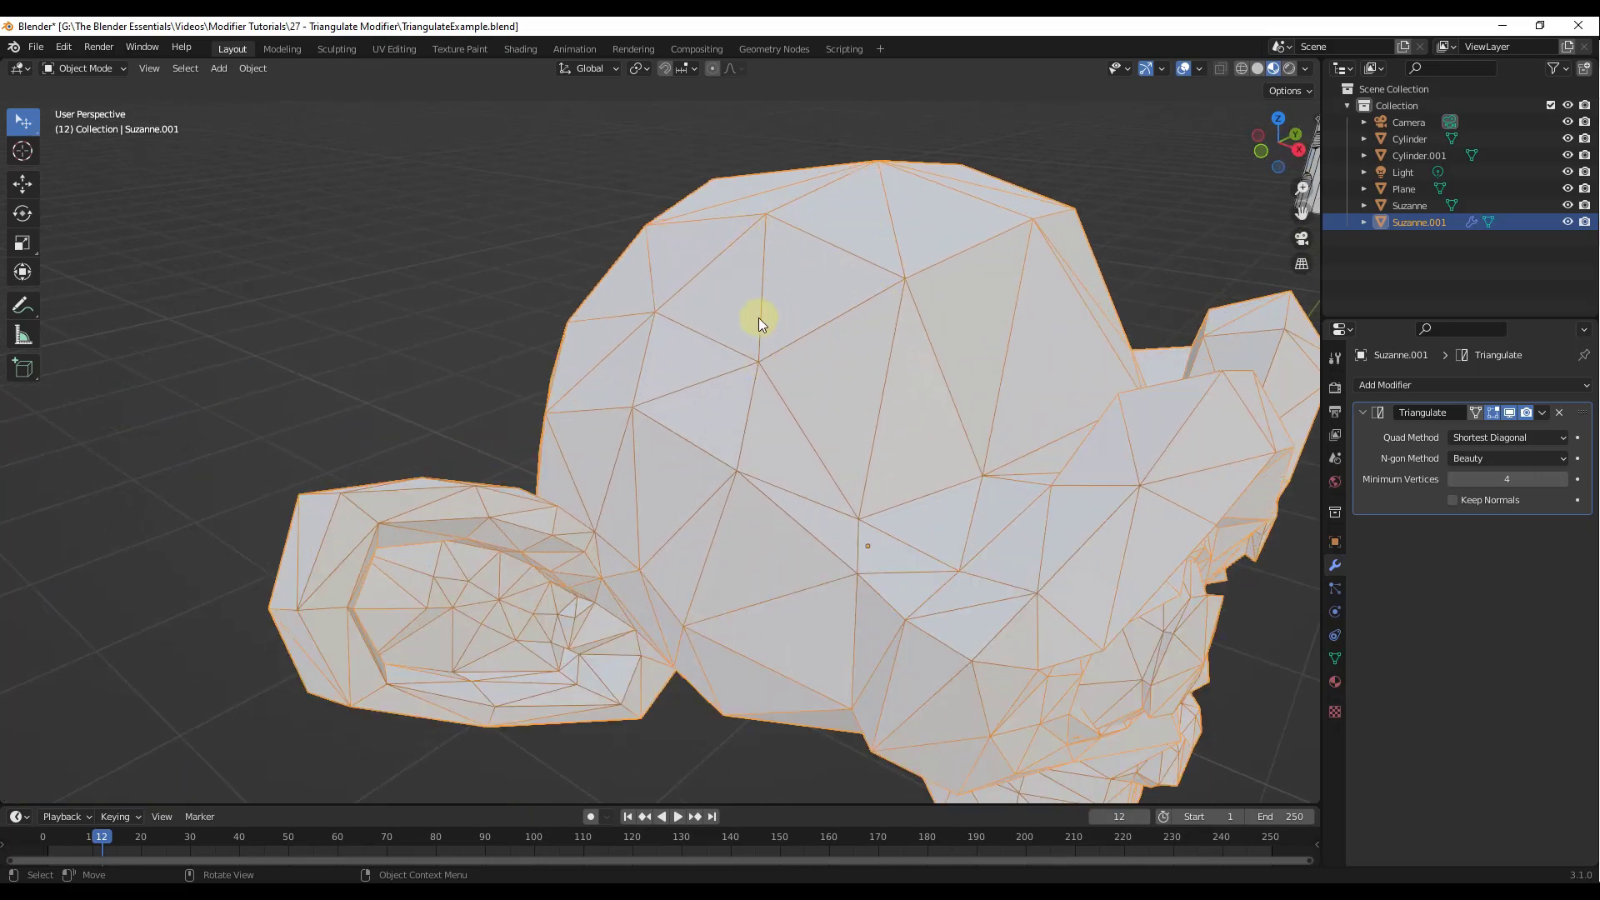
{"action": "scroll", "coordinate": [757, 315], "scroll_direction": "down", "scroll_amount": 5}
Orbit and zoom to compare the triangulated copy with the quad-based original Suzanne.
{"action": "middle_click_drag", "start_coordinate": [755, 312], "coordinate": [878, 332]}
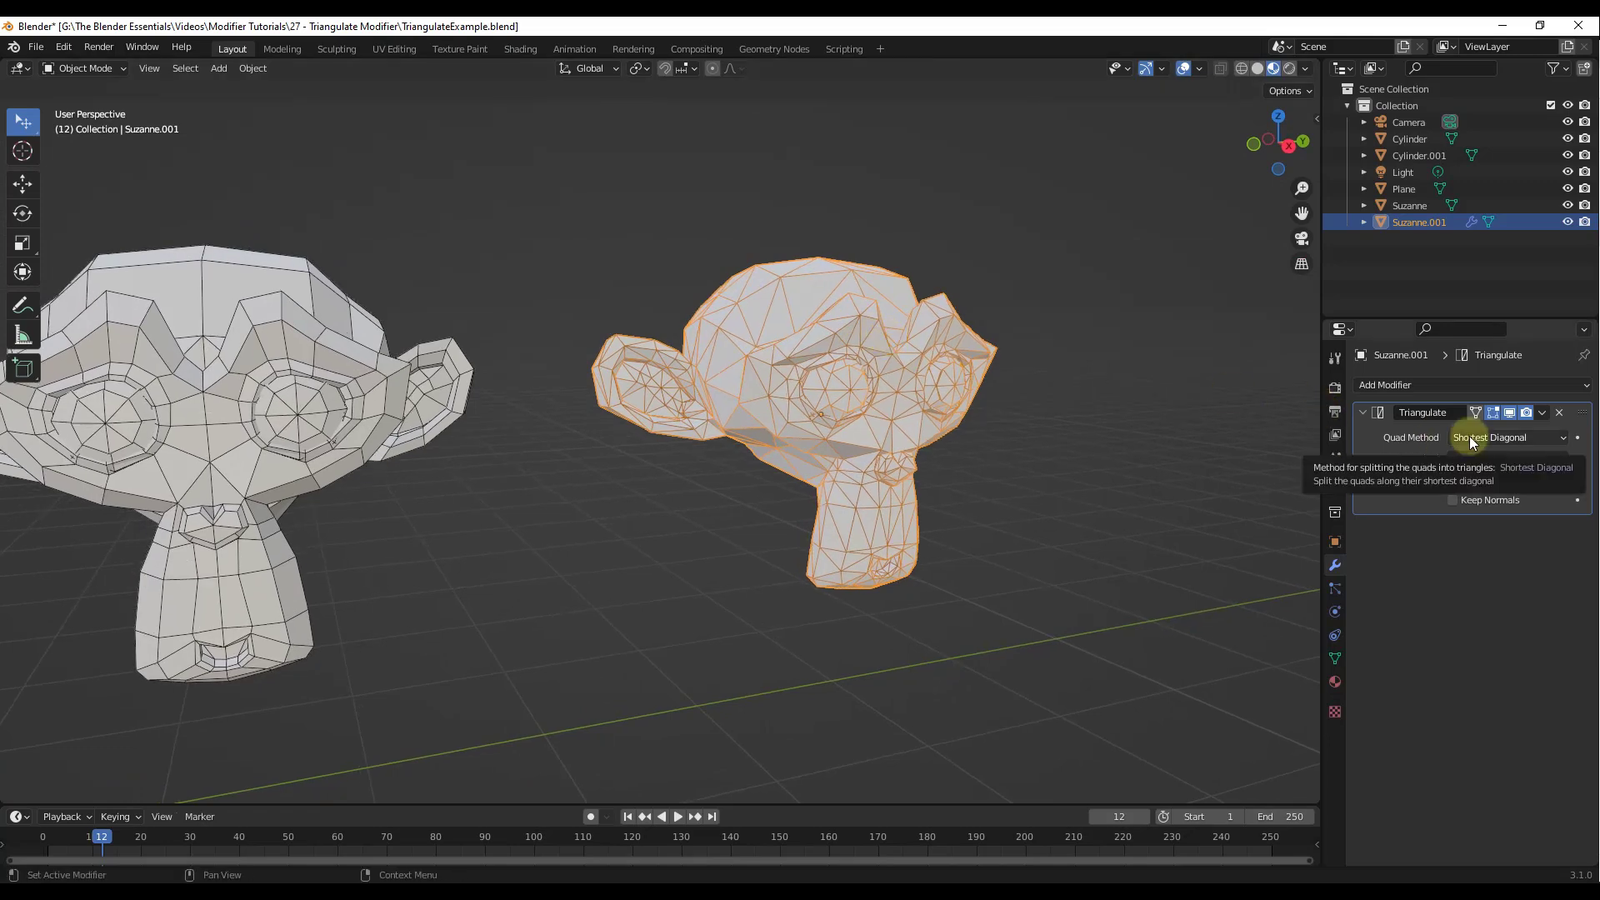
{"action": "middle_click_drag", "start_coordinate": [952, 362], "coordinate": [551, 372]}
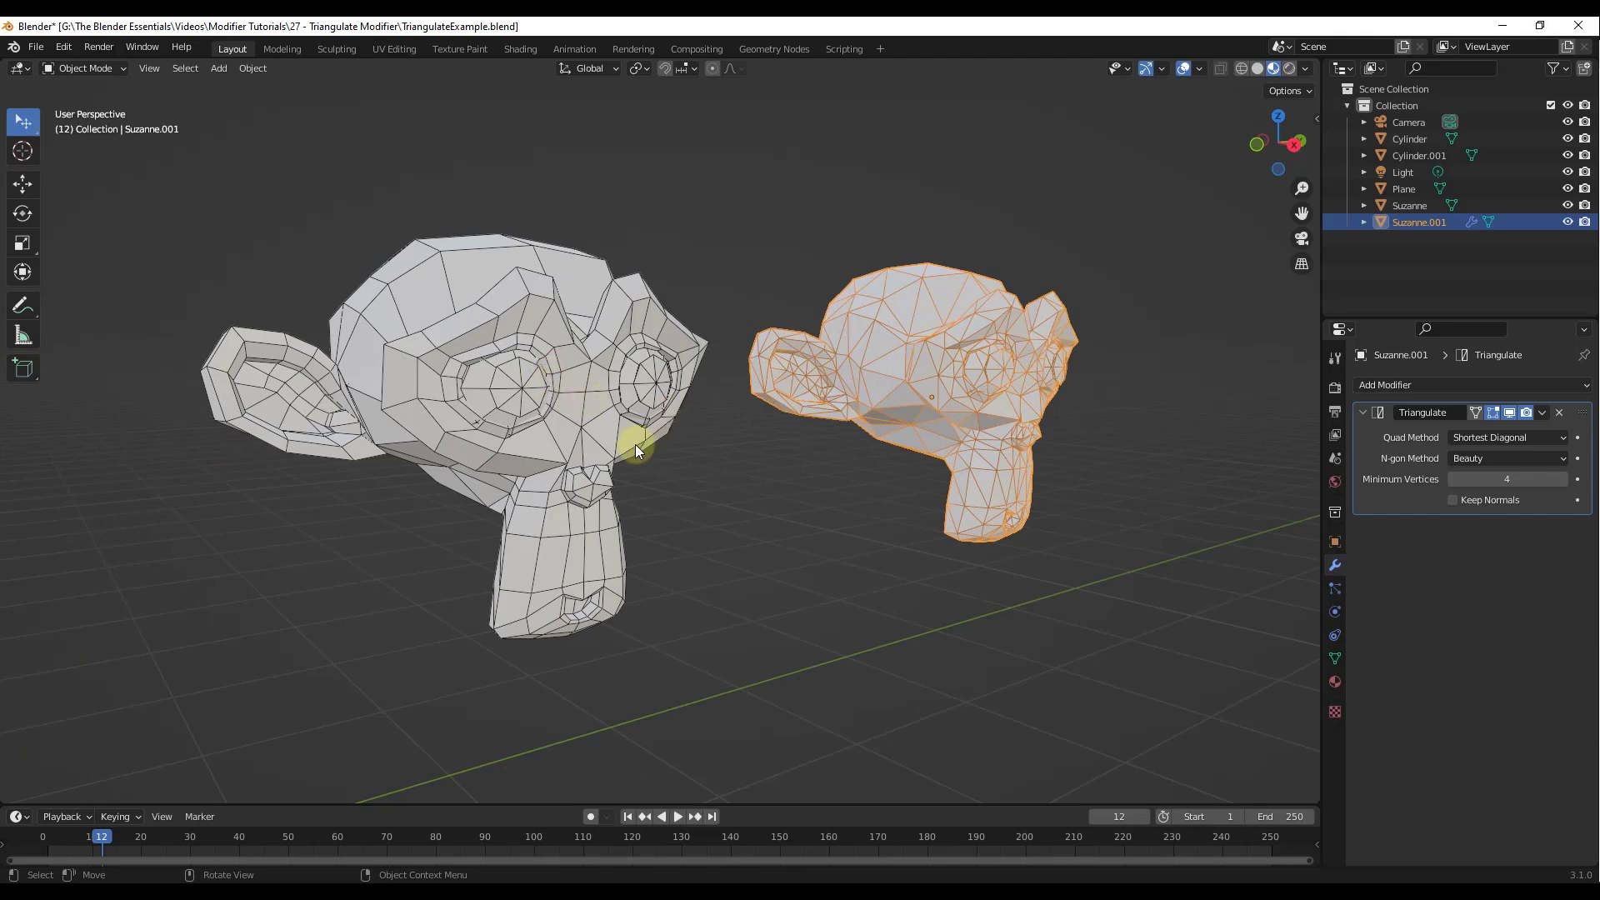
{"action": "middle_click_drag", "start_coordinate": [980, 391], "coordinate": [959, 404]}
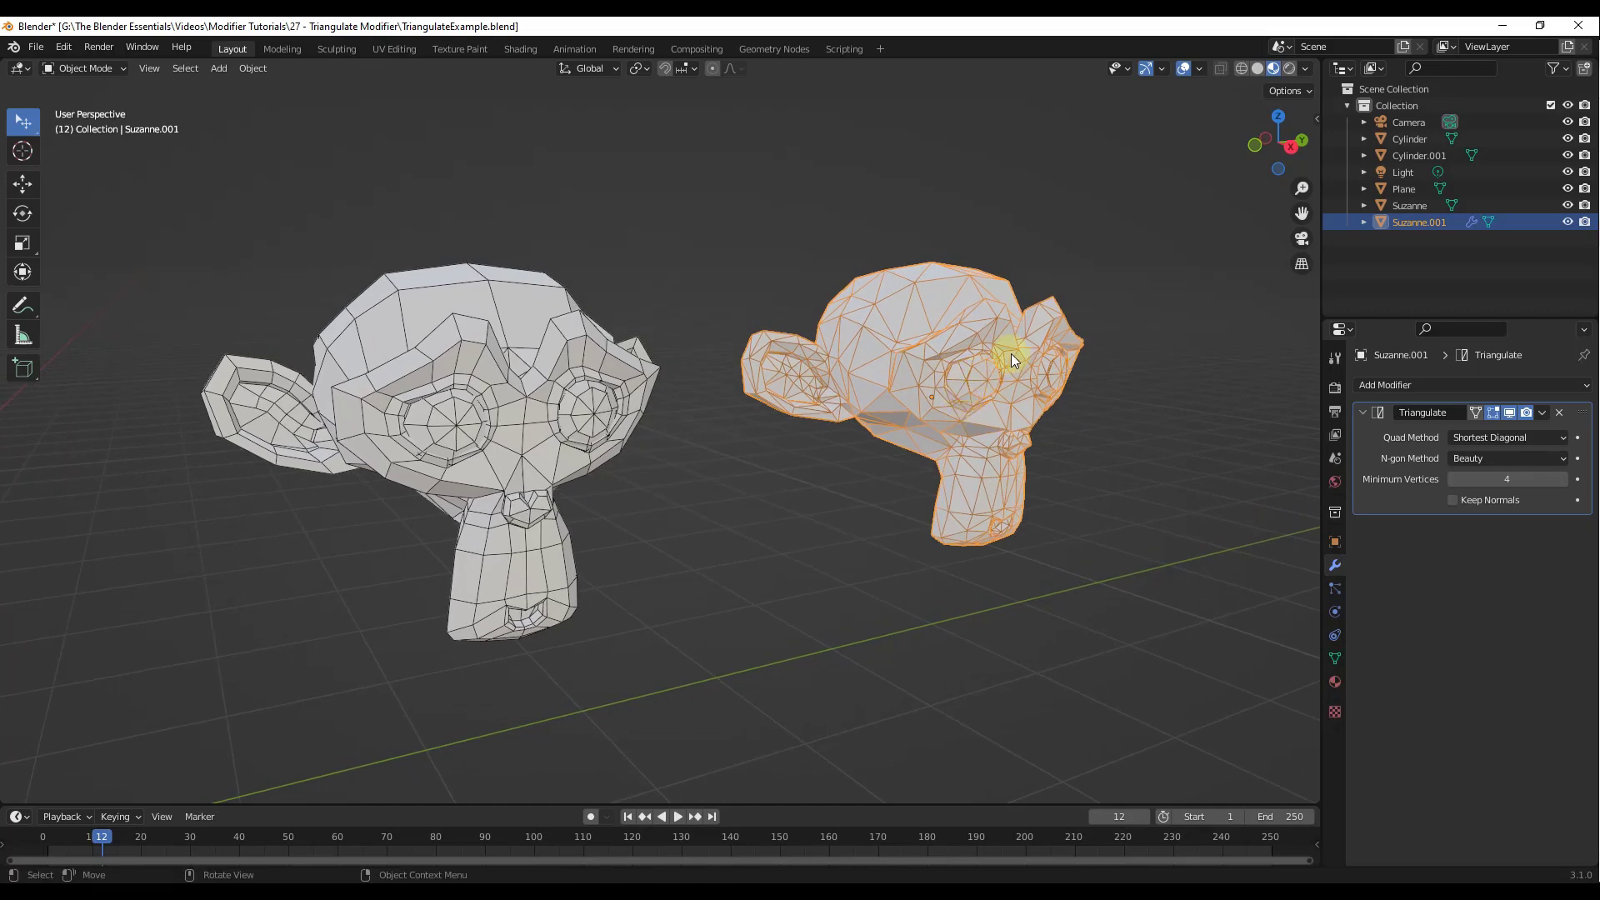
{"action": "scroll", "coordinate": [1024, 356], "scroll_direction": "up", "scroll_amount": 5}
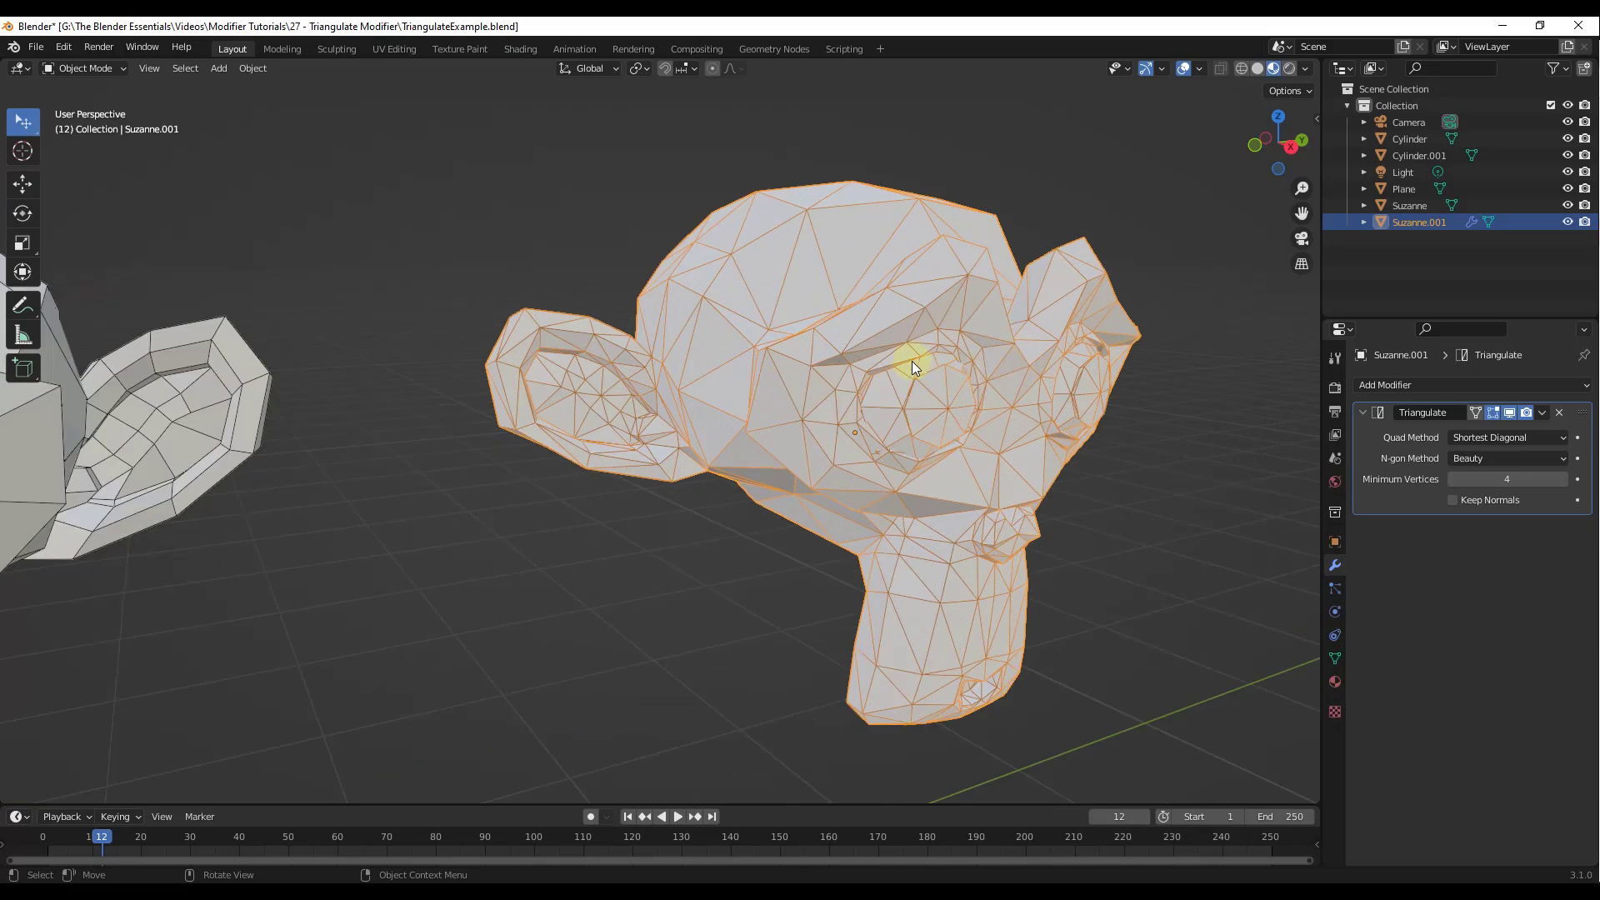
{"action": "scroll", "coordinate": [912, 364], "scroll_direction": "down", "scroll_amount": 5}
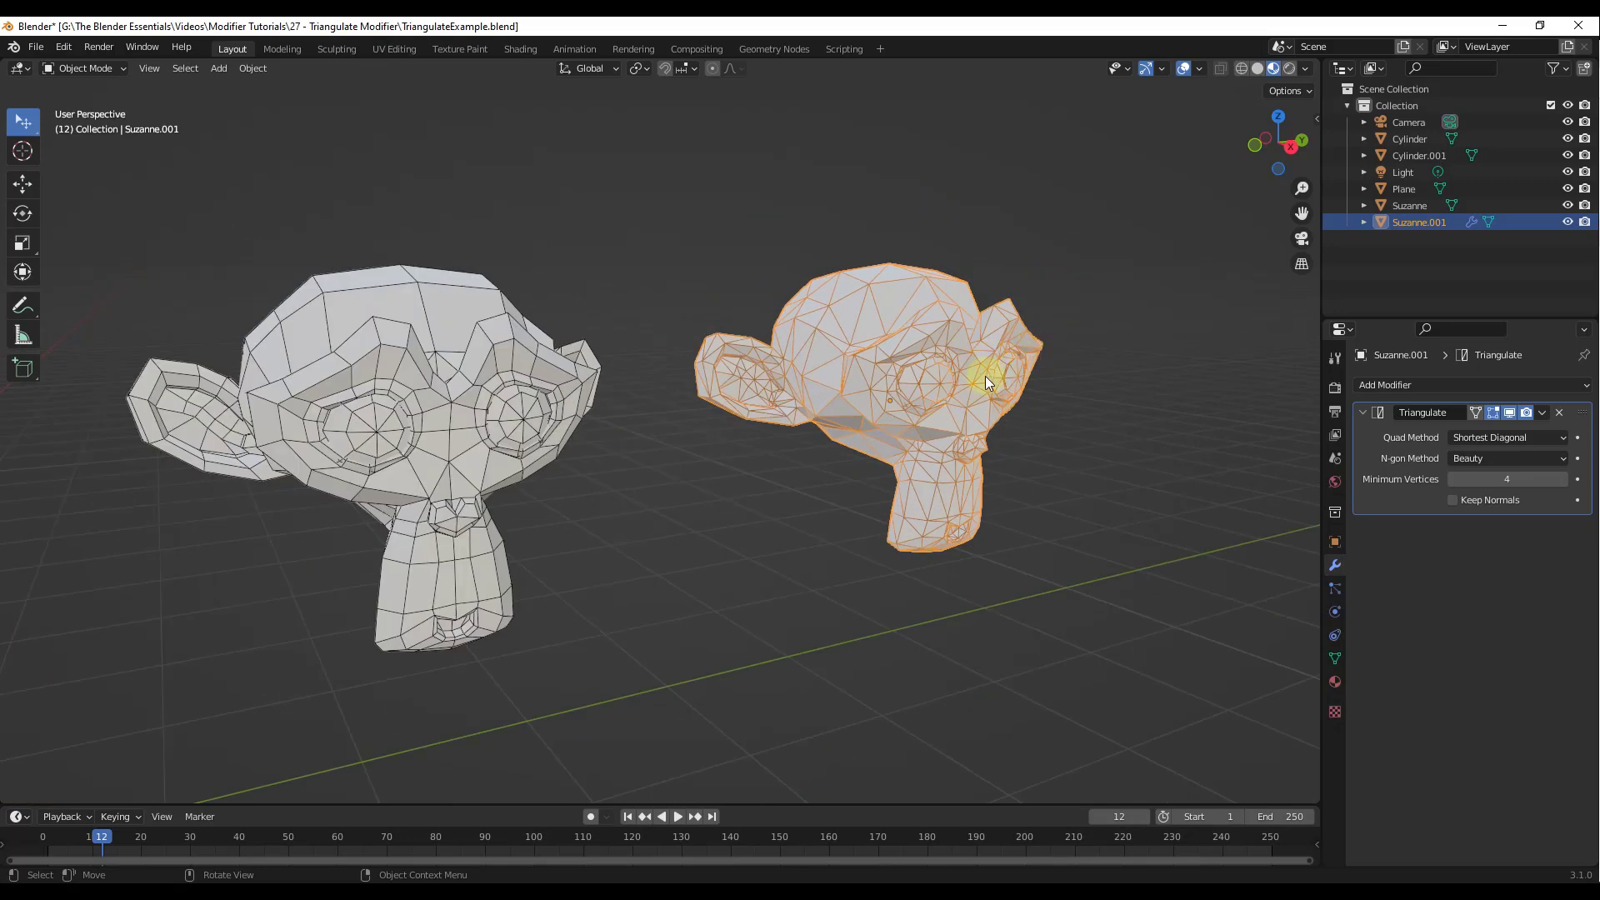
{"action": "scroll", "coordinate": [975, 385], "scroll_direction": "down", "scroll_amount": 6}
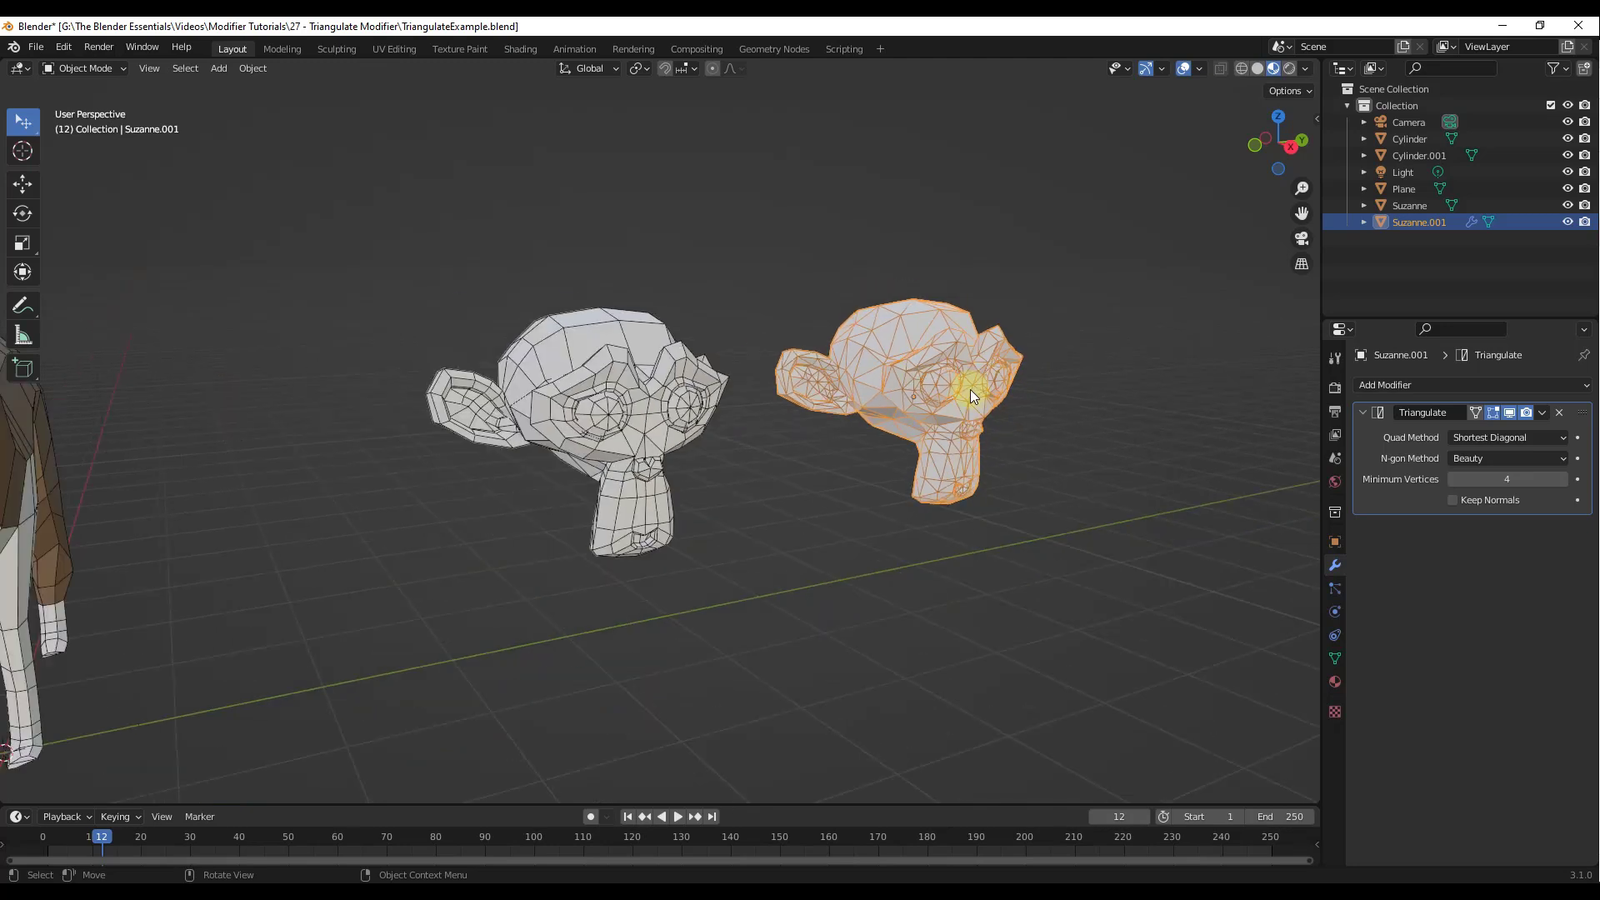
{"action": "scroll", "coordinate": [782, 394], "scroll_direction": "down", "scroll_amount": 4}
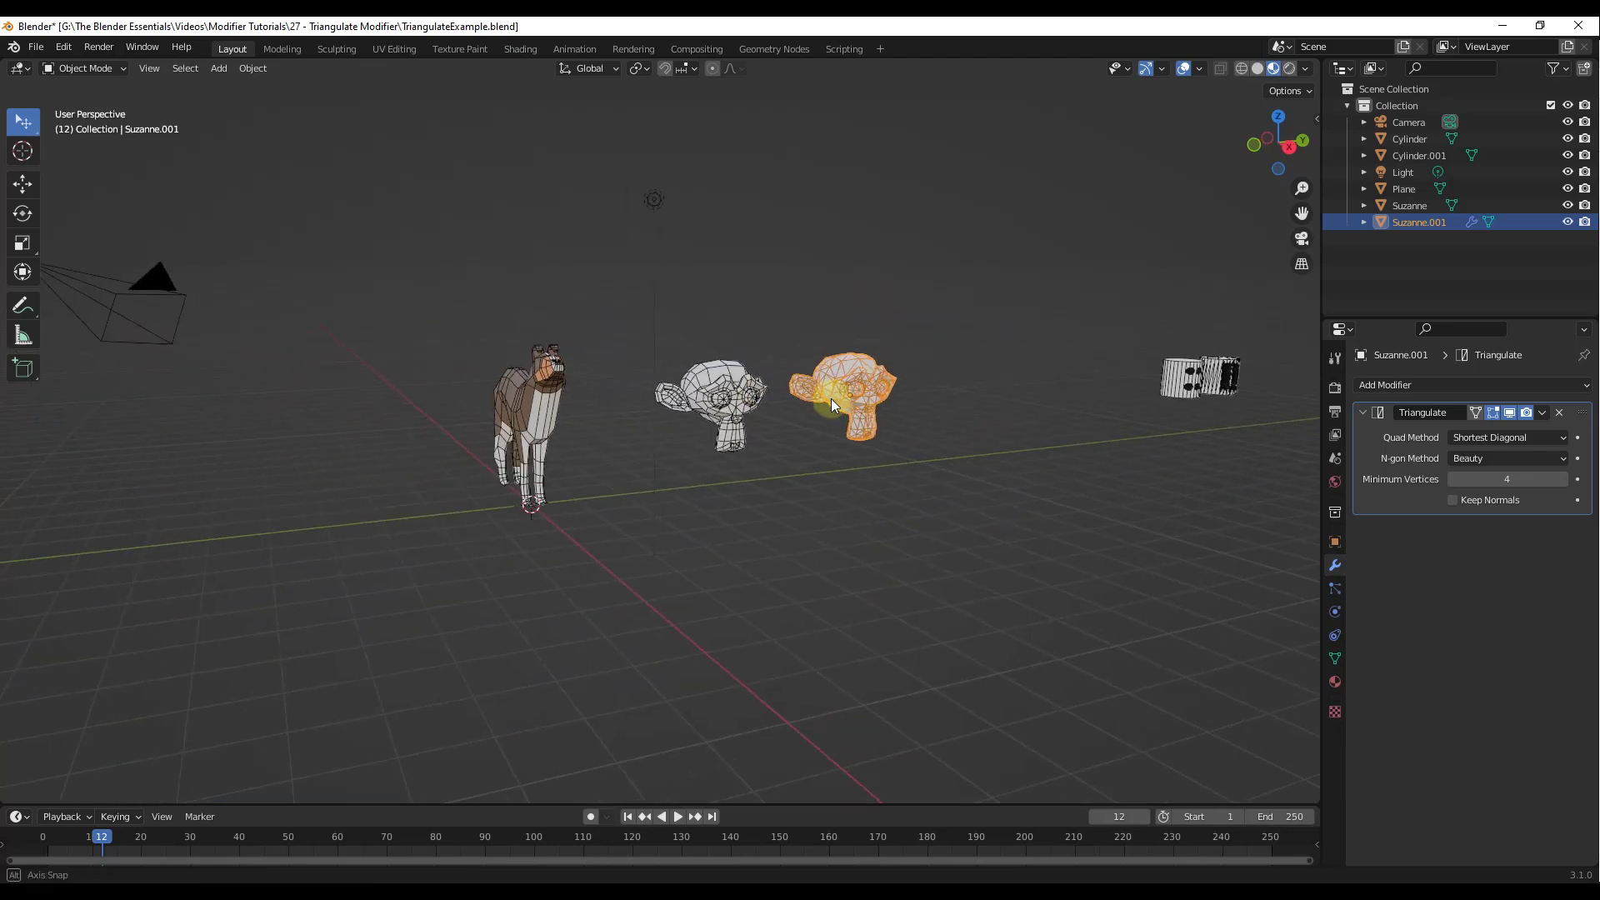
{"action": "key", "text": "shift+a"}
{"action": "mouse_move", "coordinate": [825, 402]}
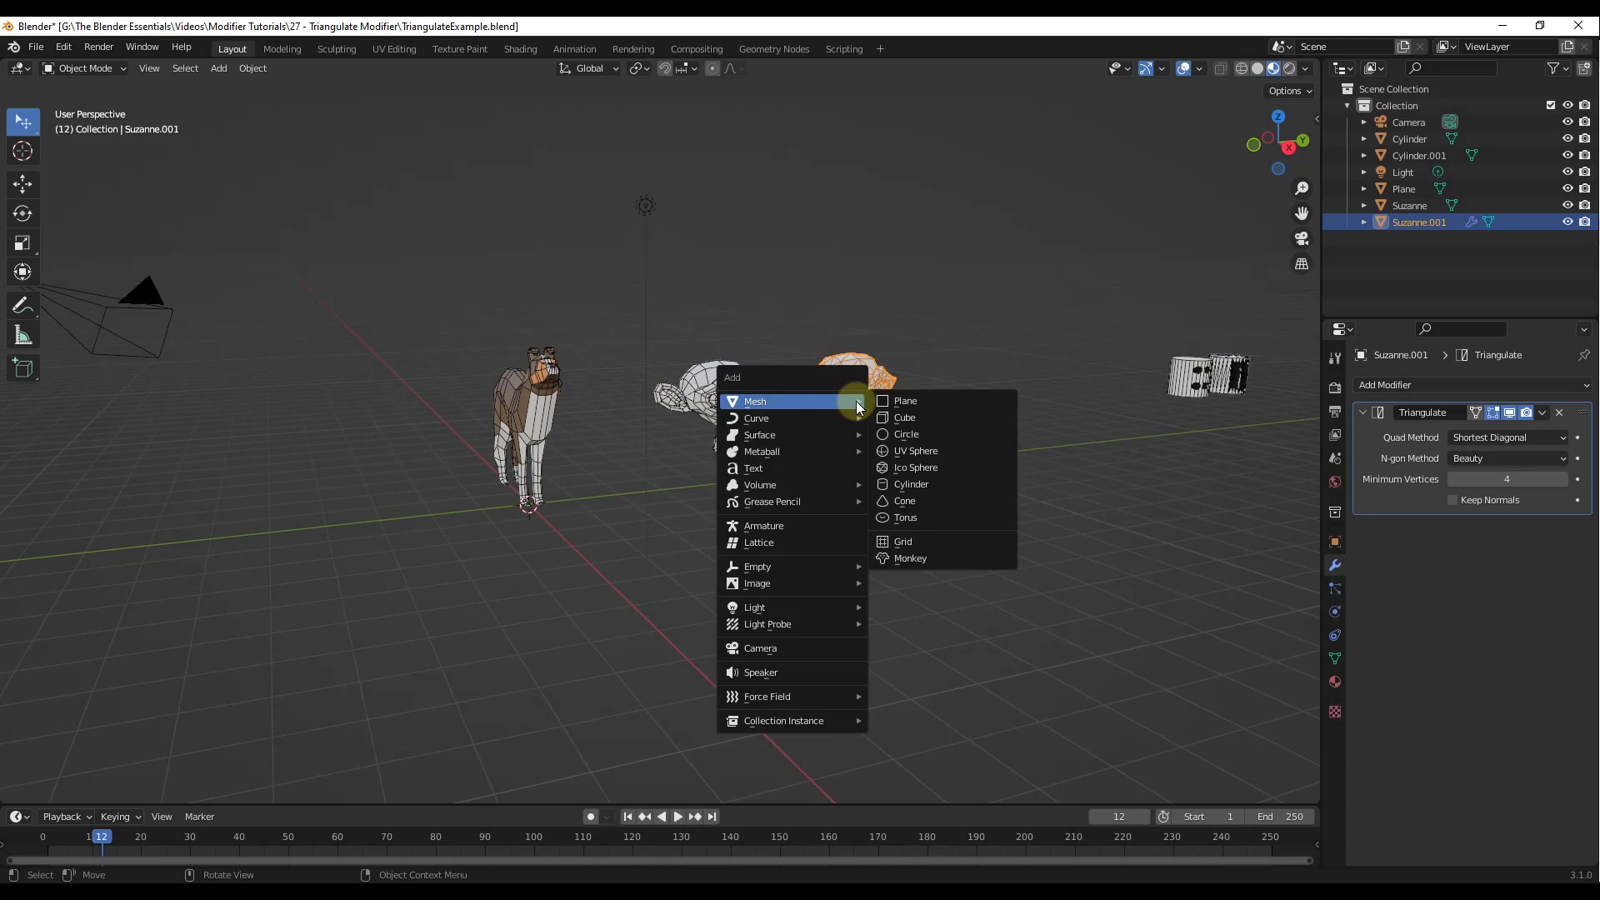
{"action": "left_click", "coordinate": [921, 418]}
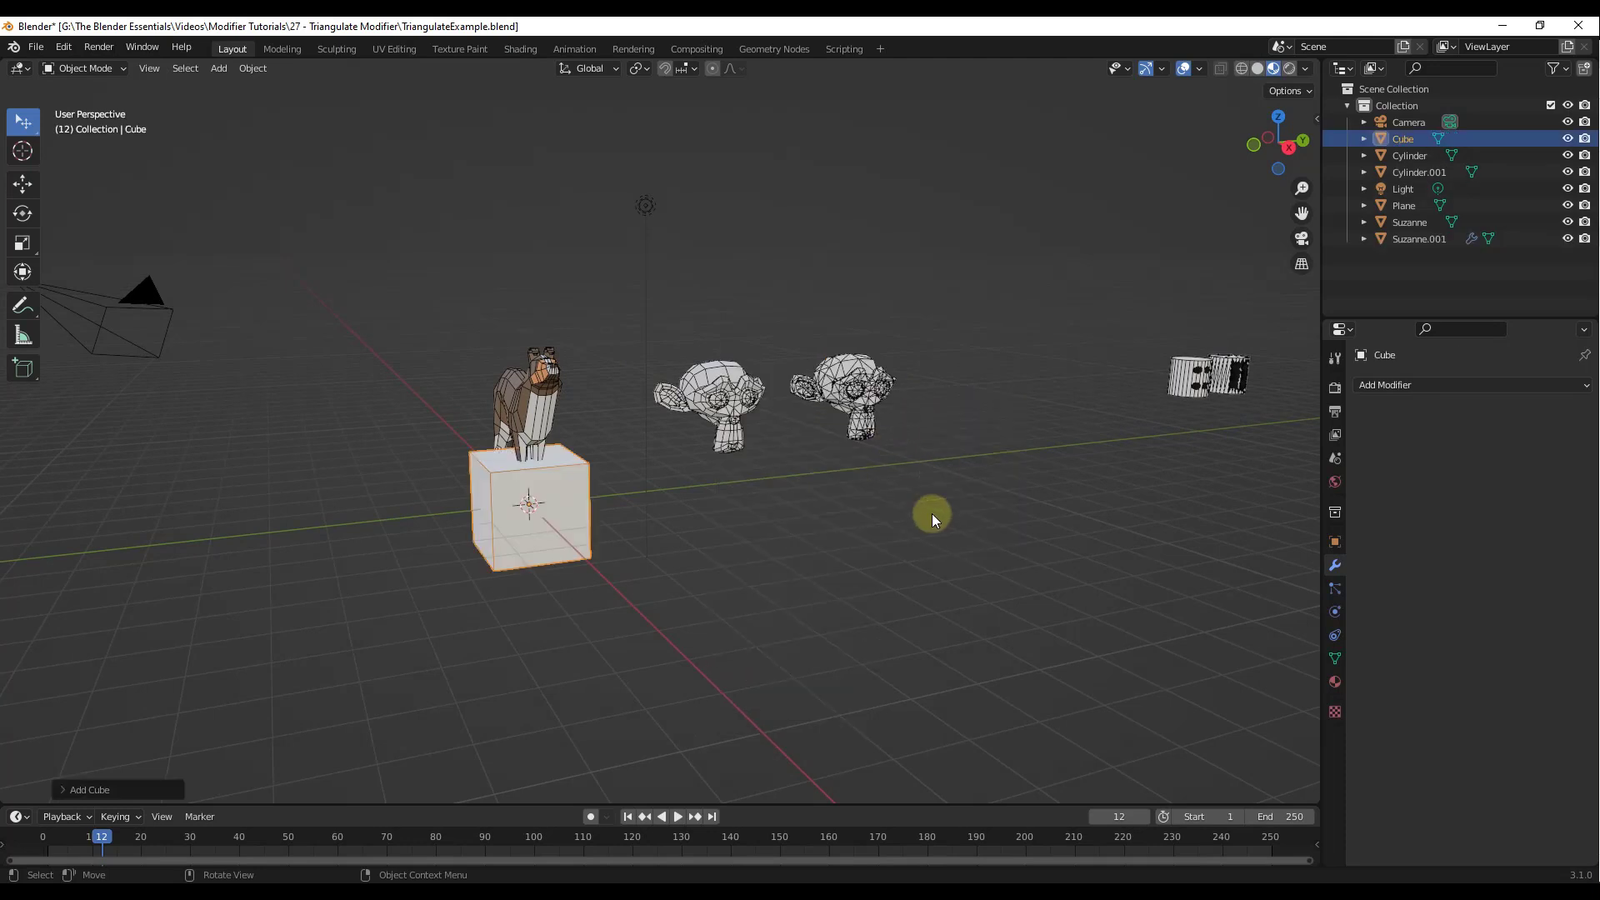
{"action": "key", "text": "s"}
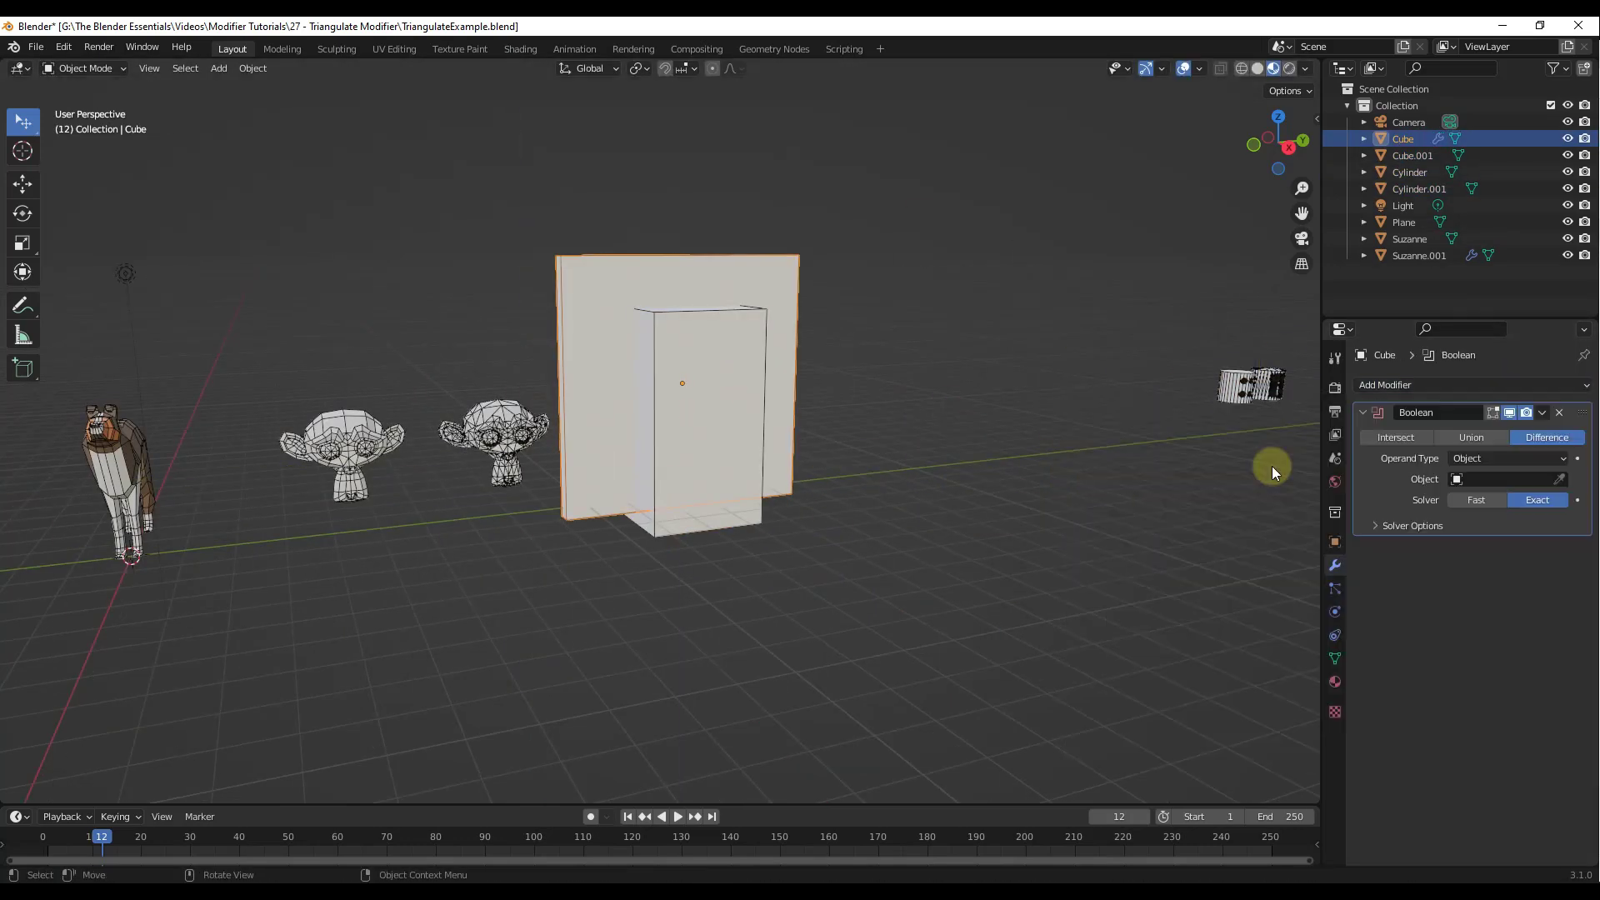
{"action": "left_click", "coordinate": [1475, 783]}
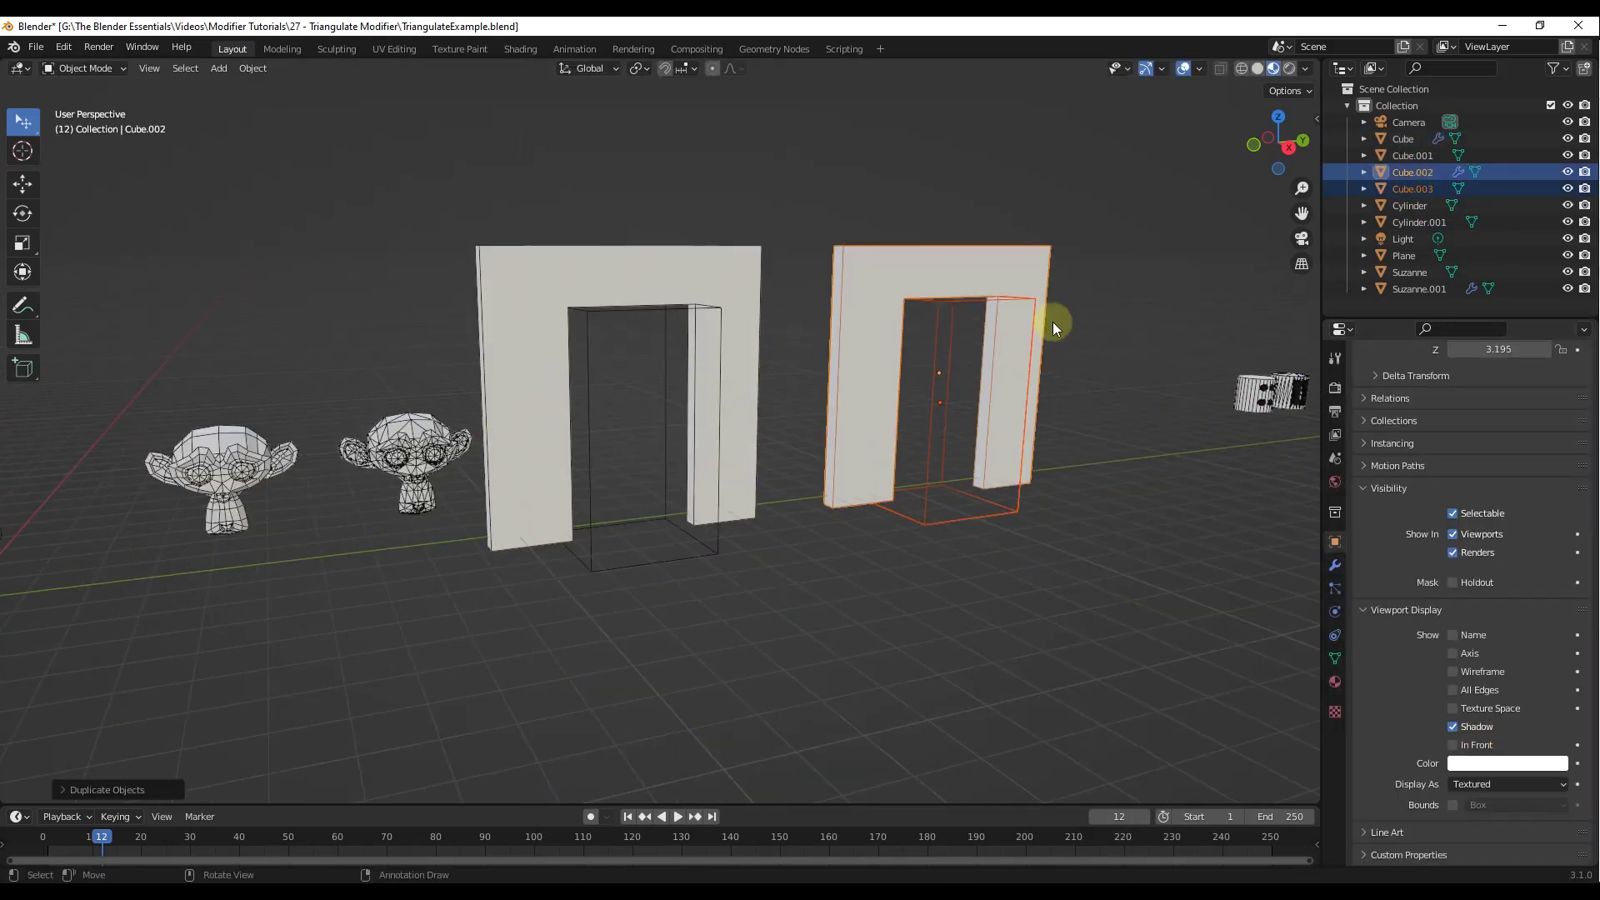
{"action": "middle_click_drag", "start_coordinate": [1053, 321], "coordinate": [734, 365]}
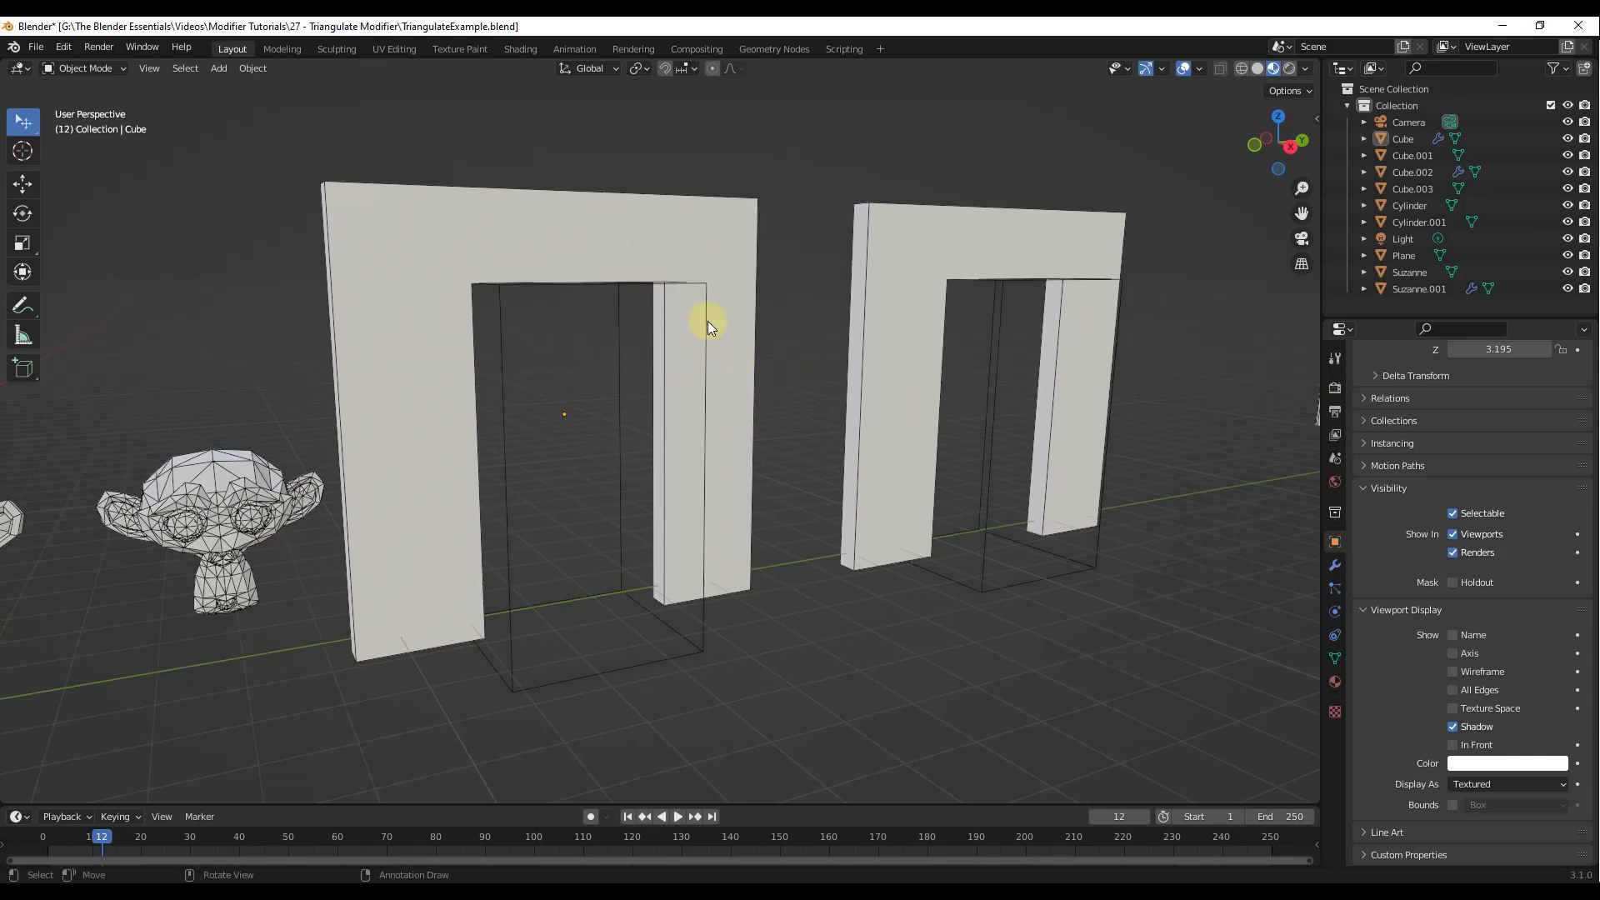
{"action": "middle_click_drag", "start_coordinate": [708, 321], "coordinate": [626, 319]}
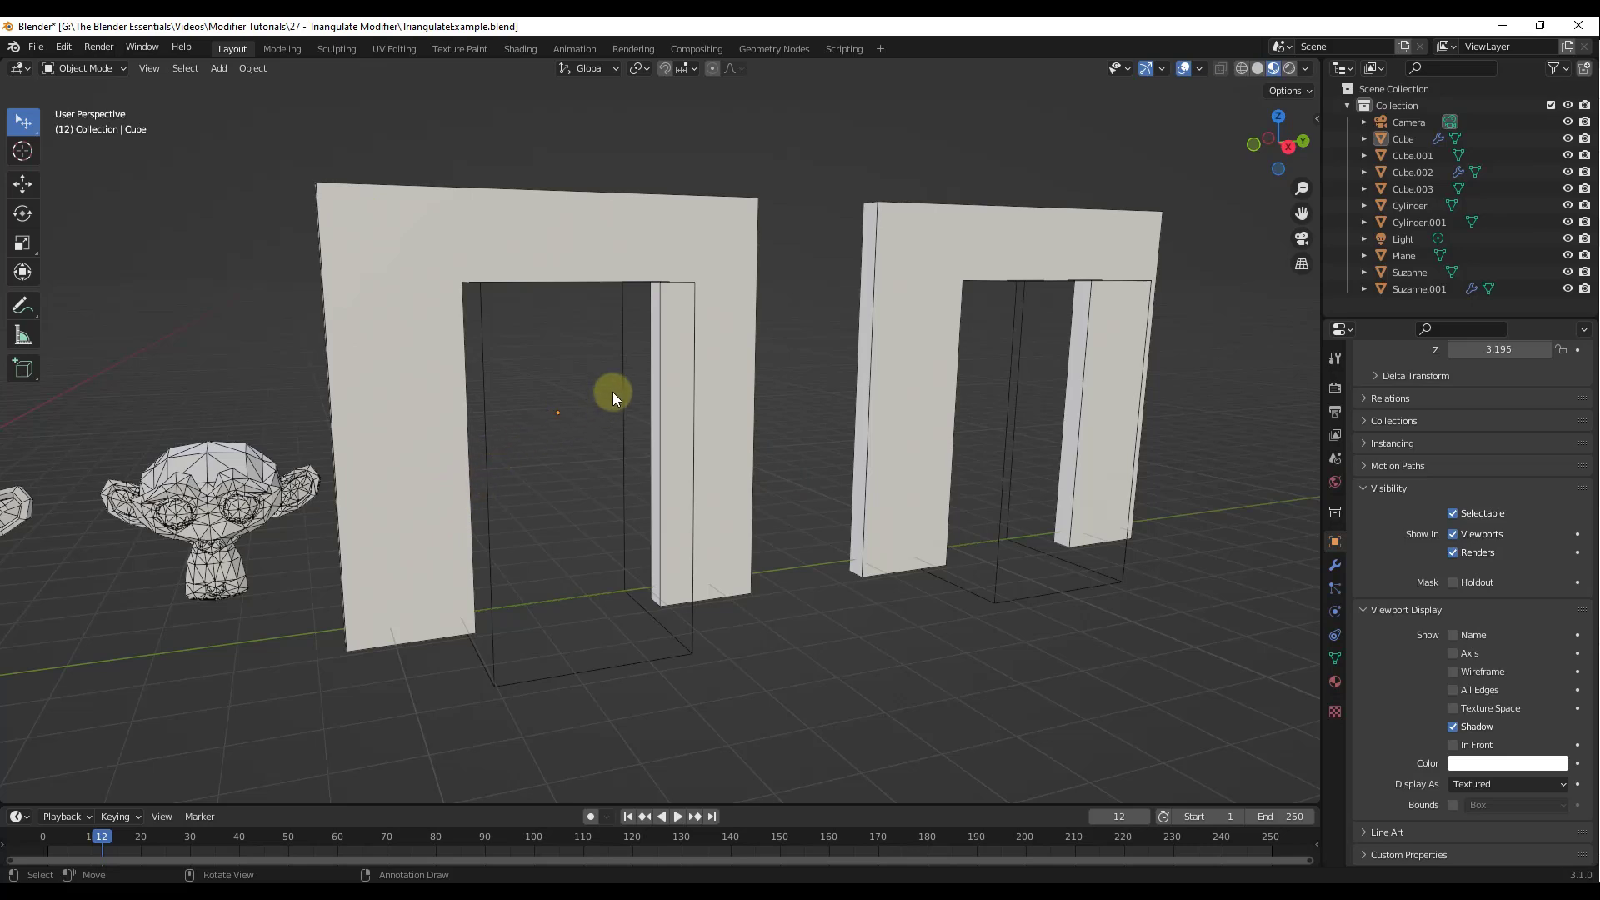
{"action": "scroll", "coordinate": [614, 391], "scroll_direction": "down", "scroll_amount": 2}
{"action": "middle_click_drag", "start_coordinate": [607, 379], "coordinate": [613, 374]}
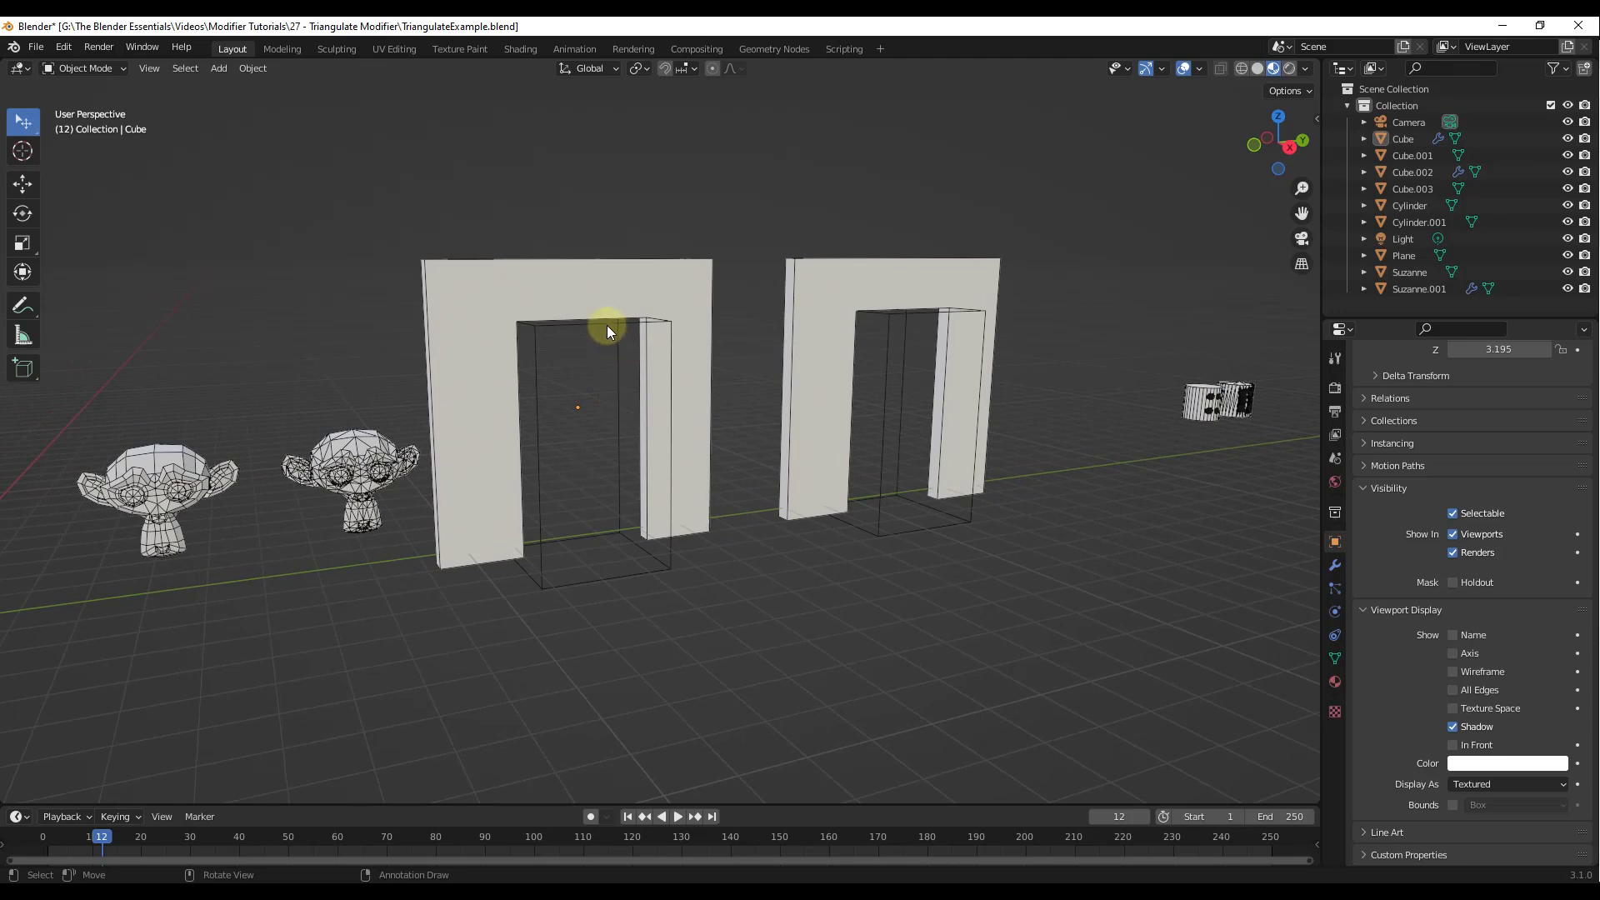
Apply the Boolean modifiers on the left arch Cube and the right arch Cube.002.
{"action": "left_click", "coordinate": [659, 326]}
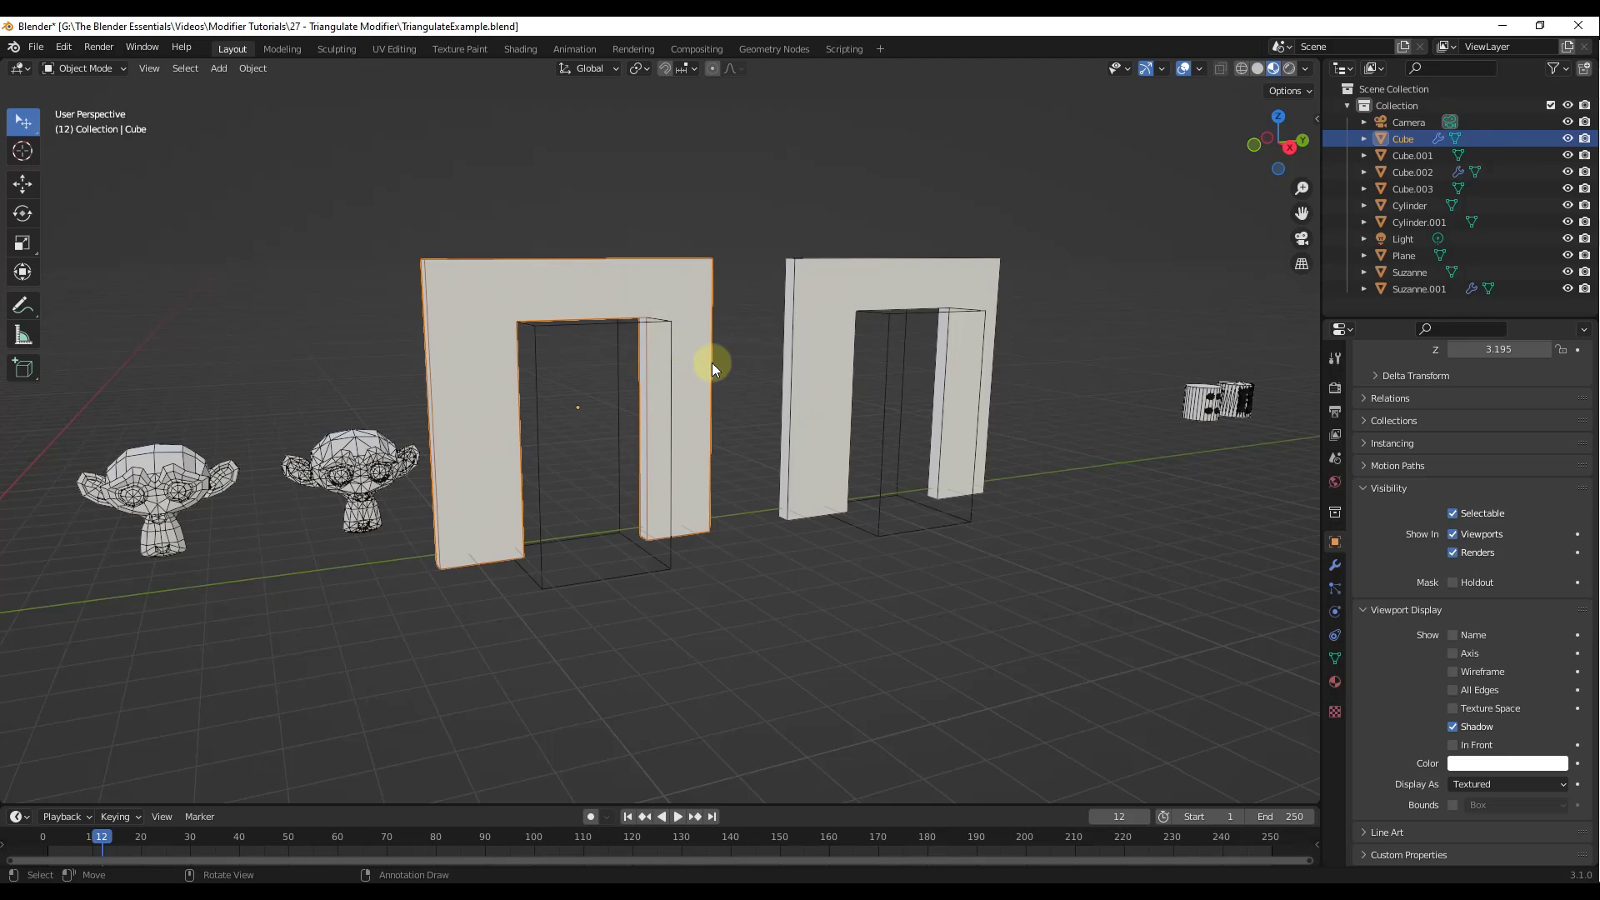
{"action": "left_click", "coordinate": [1335, 566]}
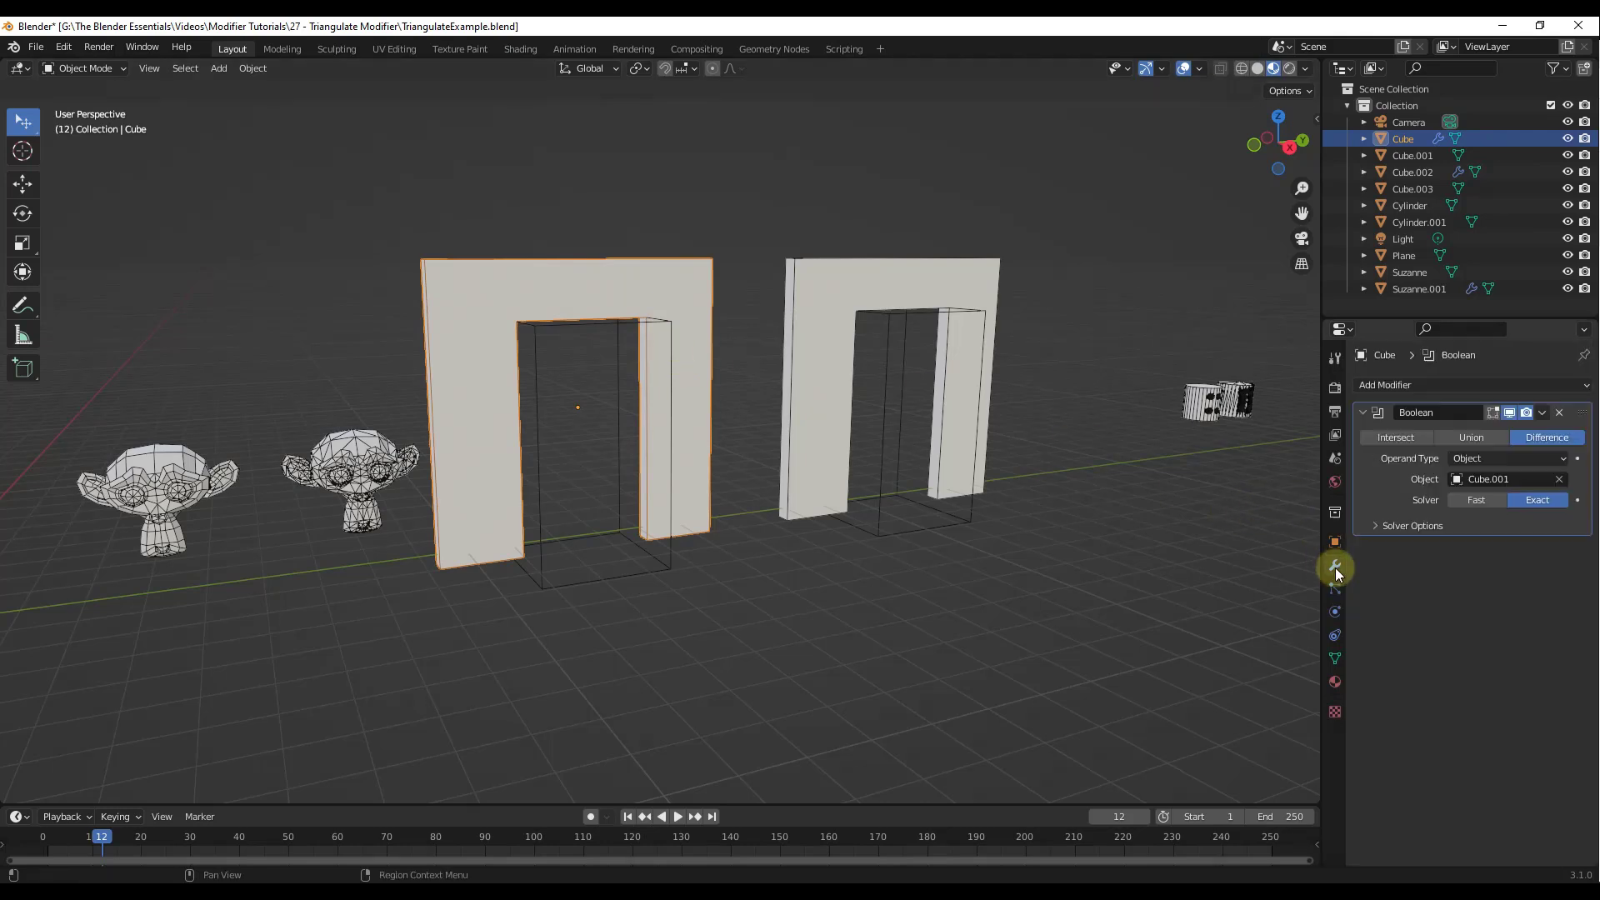
{"action": "left_click", "coordinate": [1542, 413]}
{"action": "left_click", "coordinate": [1471, 432]}
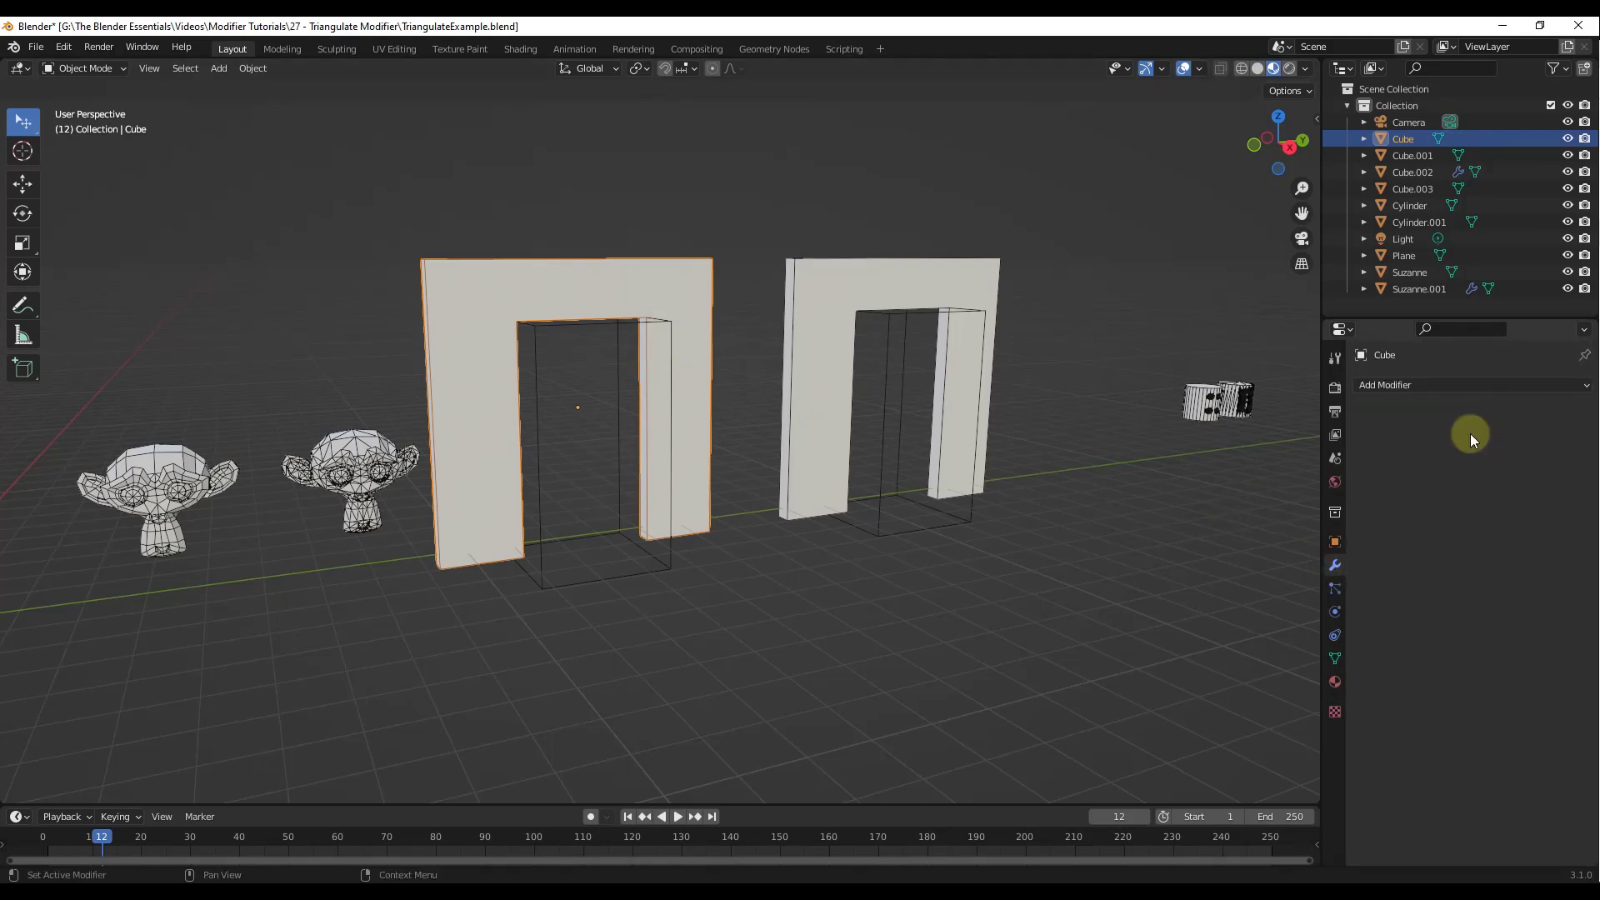
{"action": "left_click", "coordinate": [848, 305]}
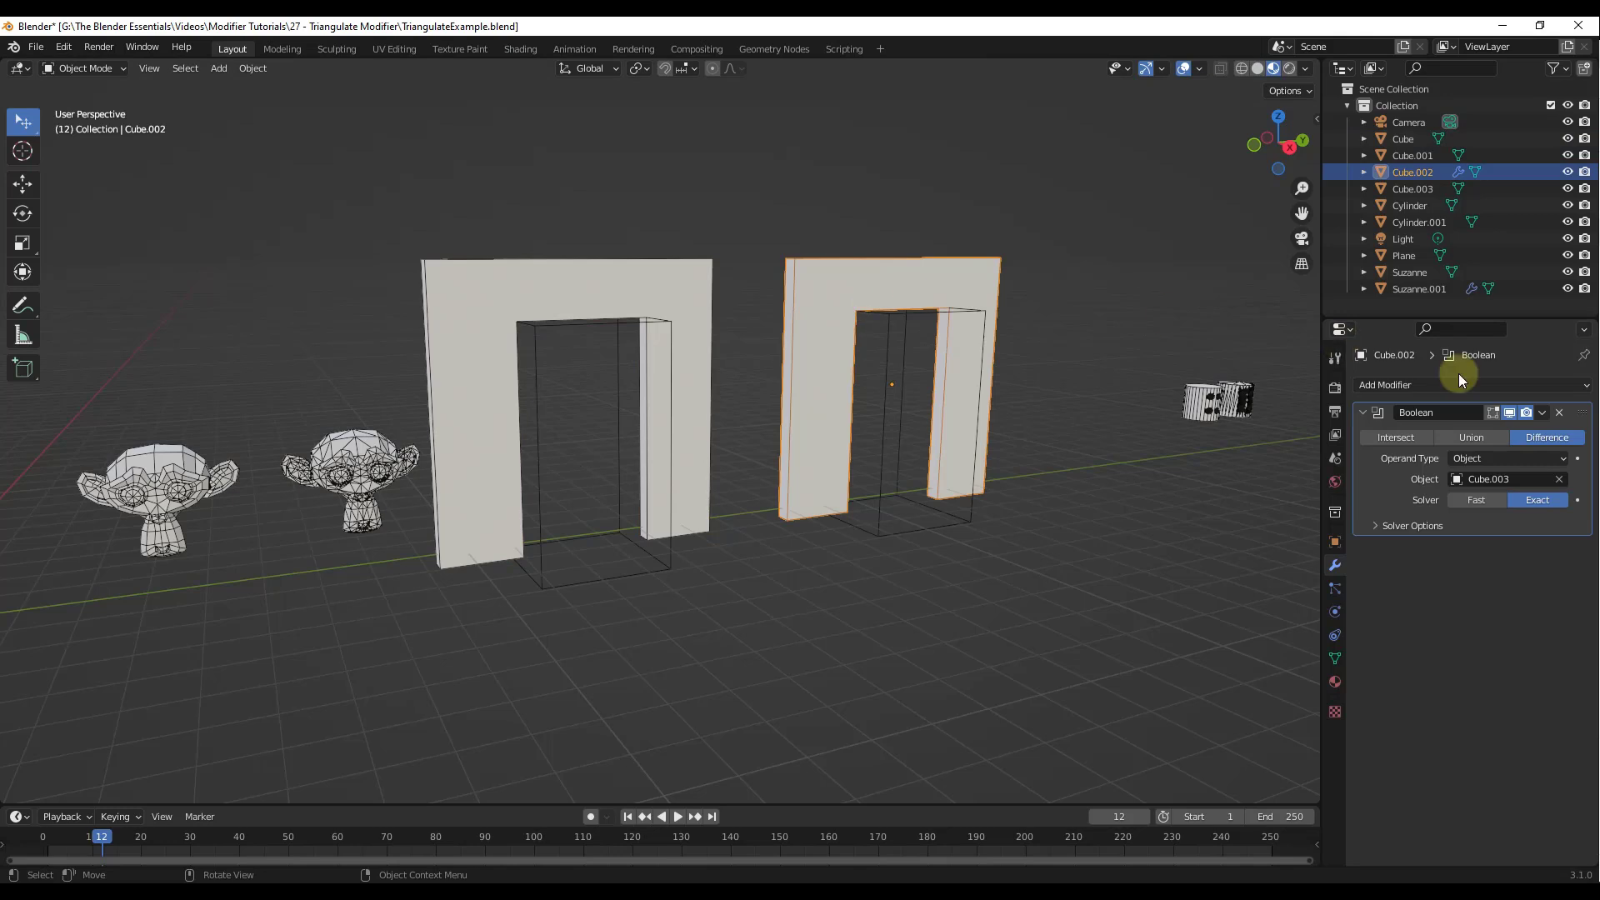
{"action": "left_click", "coordinate": [1543, 412]}
{"action": "left_click", "coordinate": [1463, 433]}
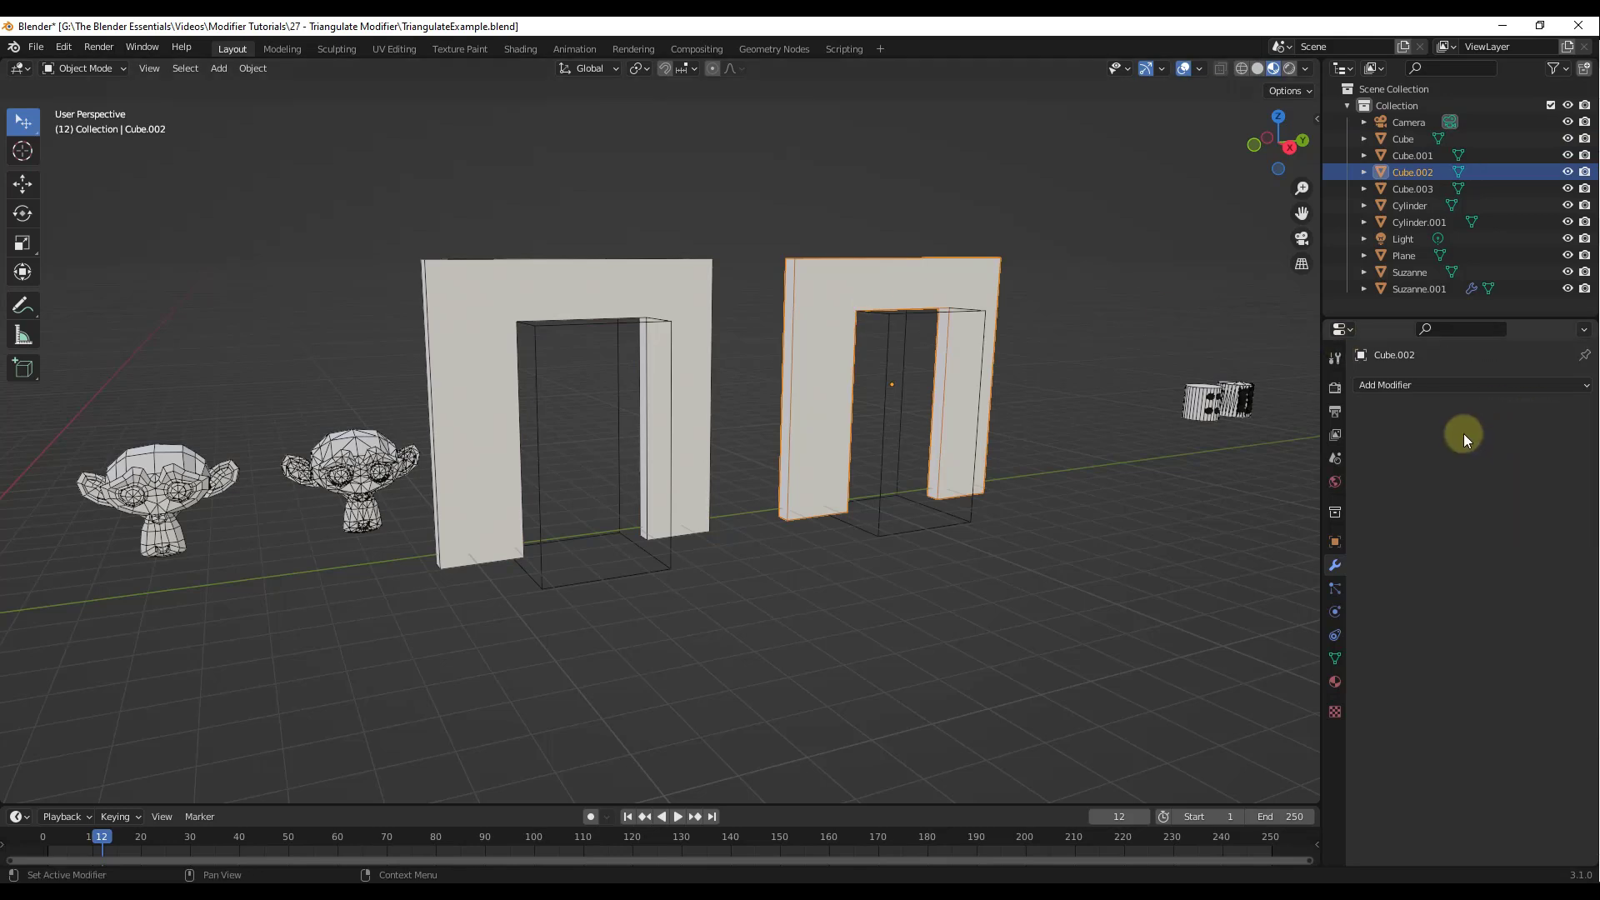
Delete both wireframe cutter boxes, Cube.003 and Cube.001.
{"action": "left_click", "coordinate": [978, 402]}
{"action": "key", "text": "Delete"}
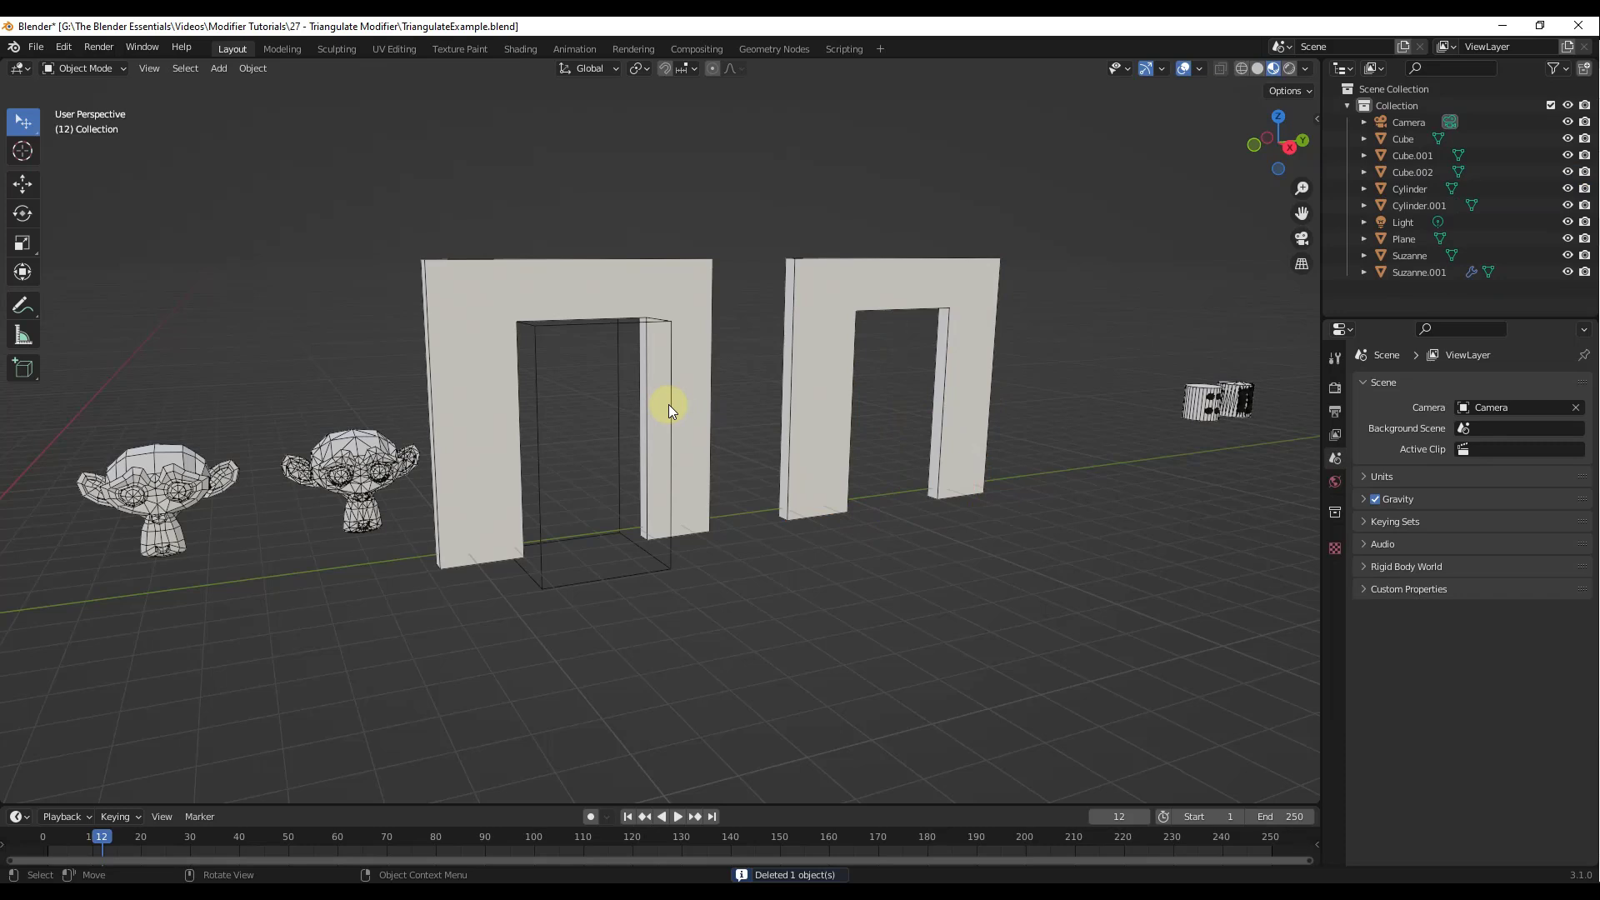
{"action": "left_click", "coordinate": [670, 404]}
{"action": "key", "text": "Delete"}
Add a Triangulate modifier to the right arch Cube.002.
{"action": "scroll", "coordinate": [880, 333], "scroll_direction": "up", "scroll_amount": 3}
{"action": "left_click", "coordinate": [892, 296]}
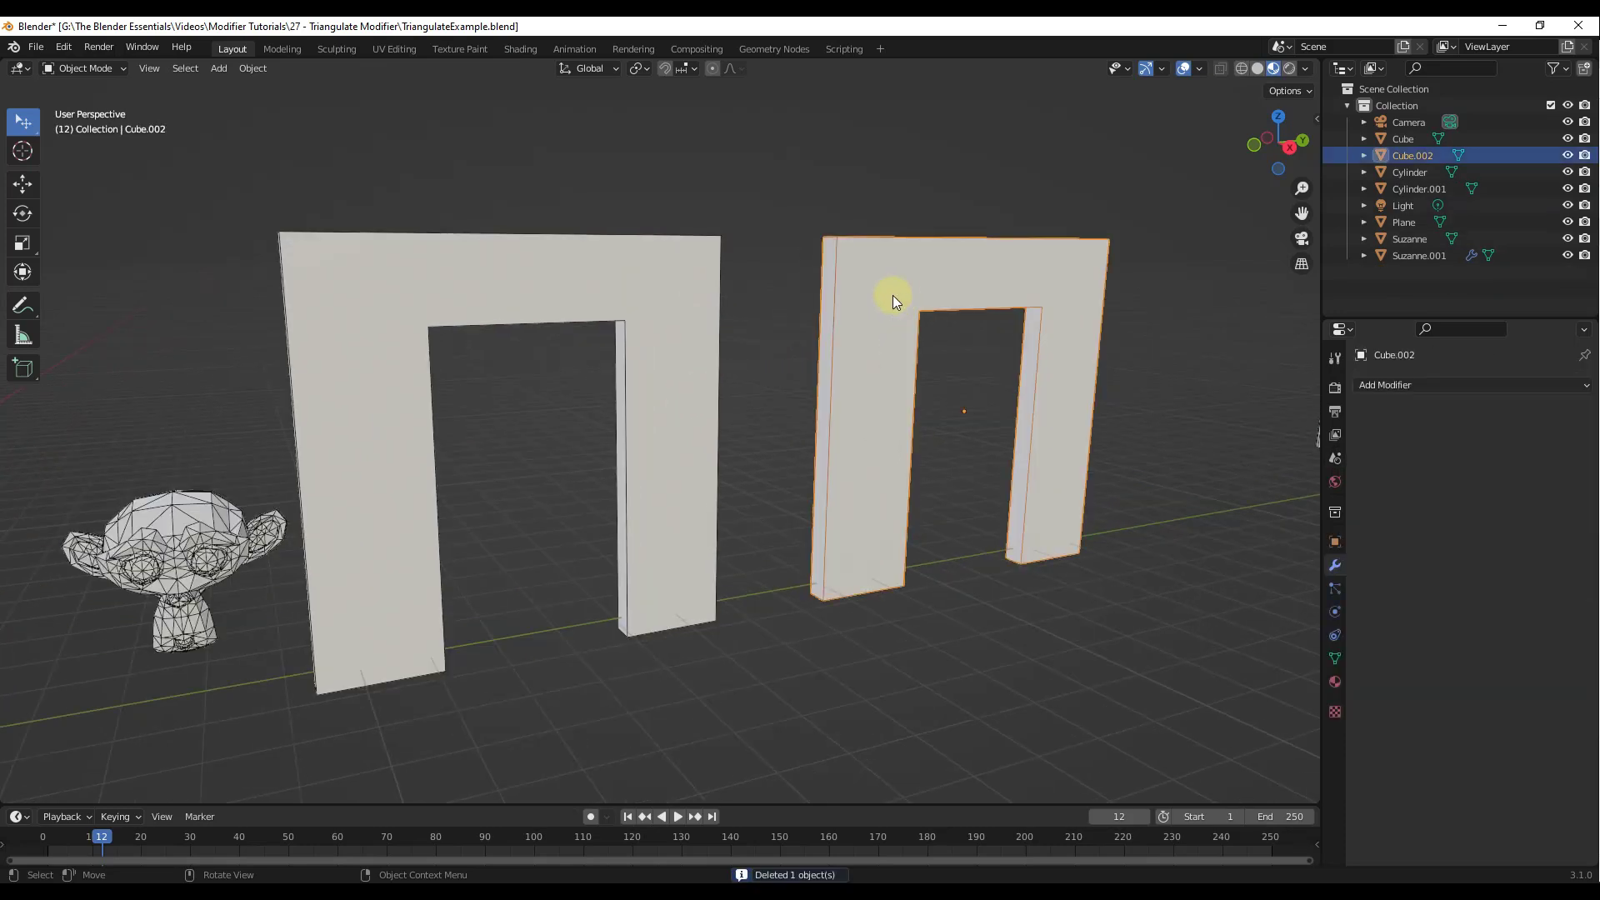
{"action": "left_click", "coordinate": [1381, 386]}
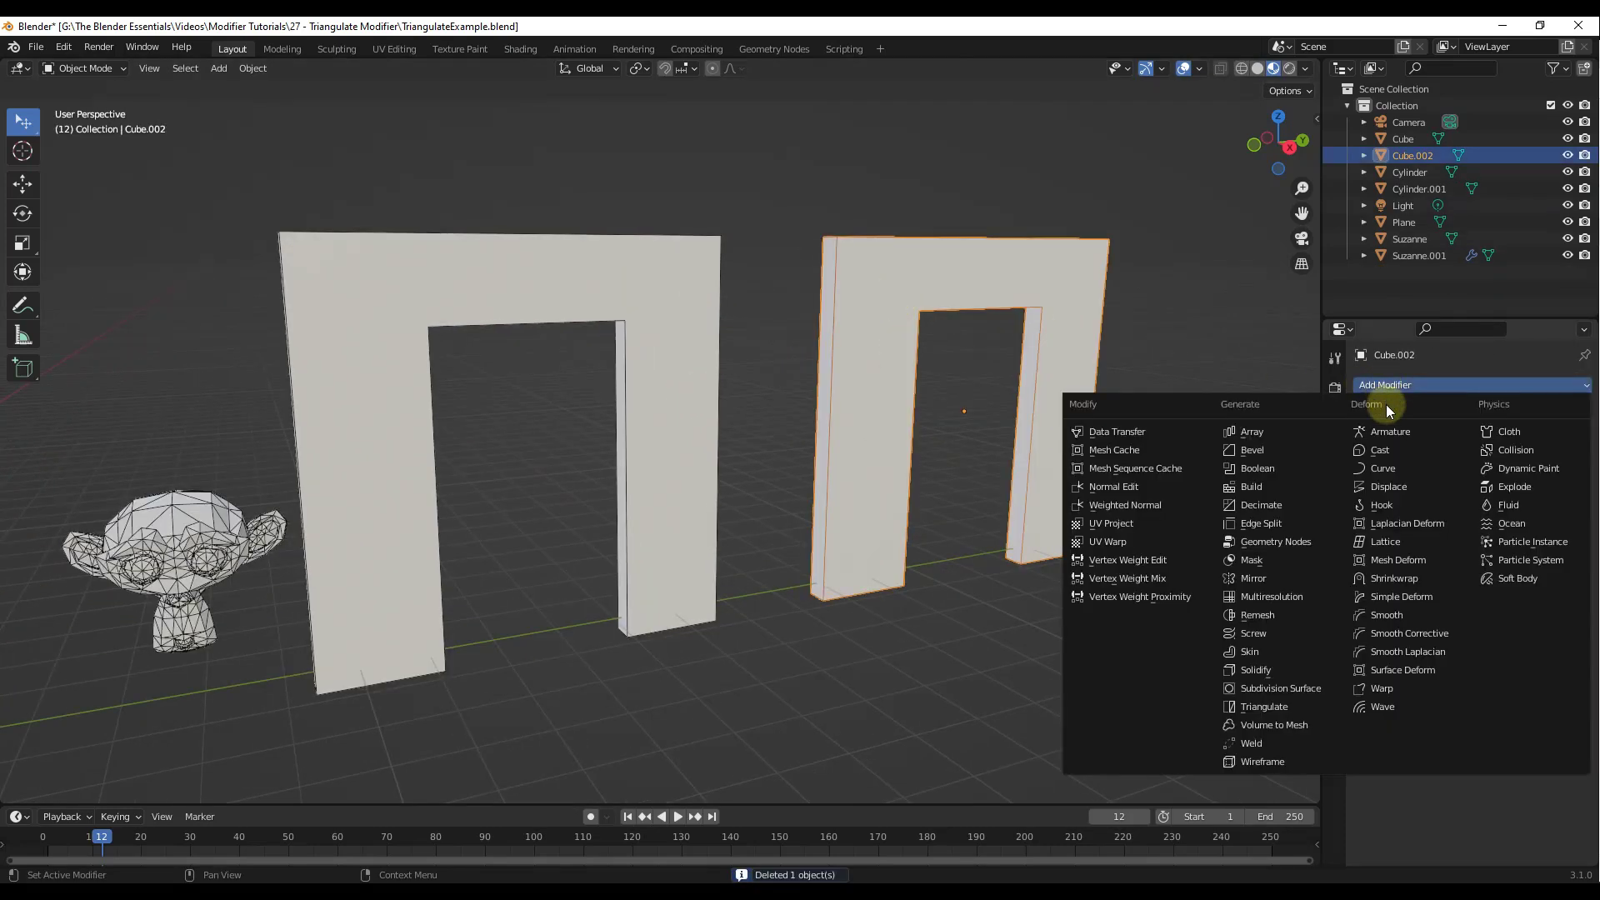
{"action": "left_click", "coordinate": [1262, 705]}
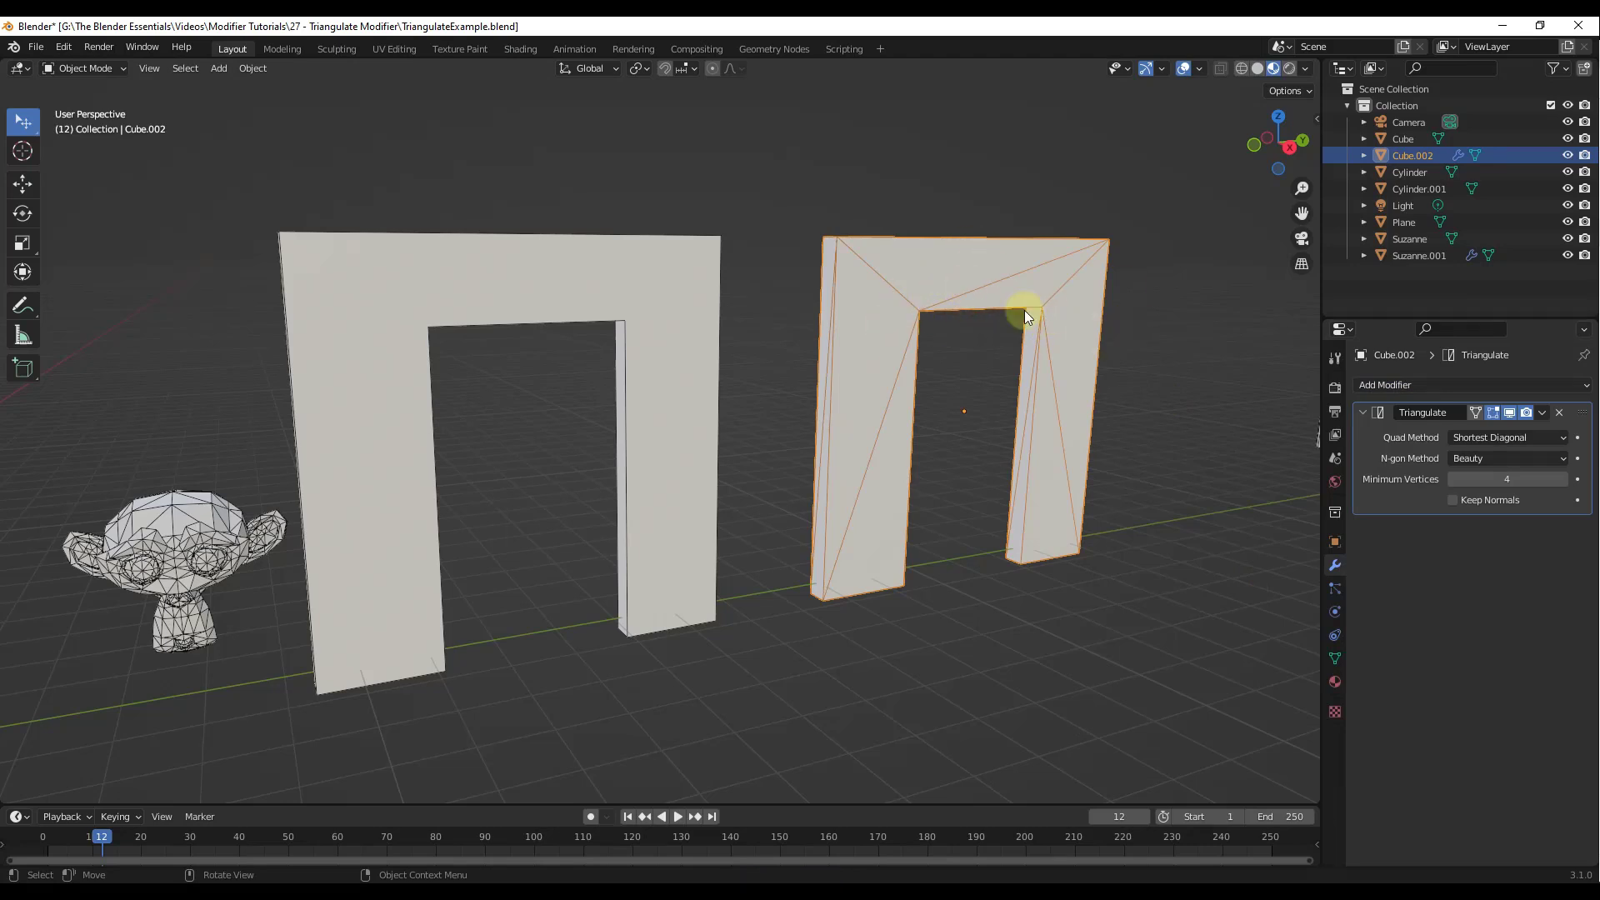
Apply the Triangulate modifier on Cube.002, then deselect everything with Alt+A.
{"action": "left_click", "coordinate": [1545, 413]}
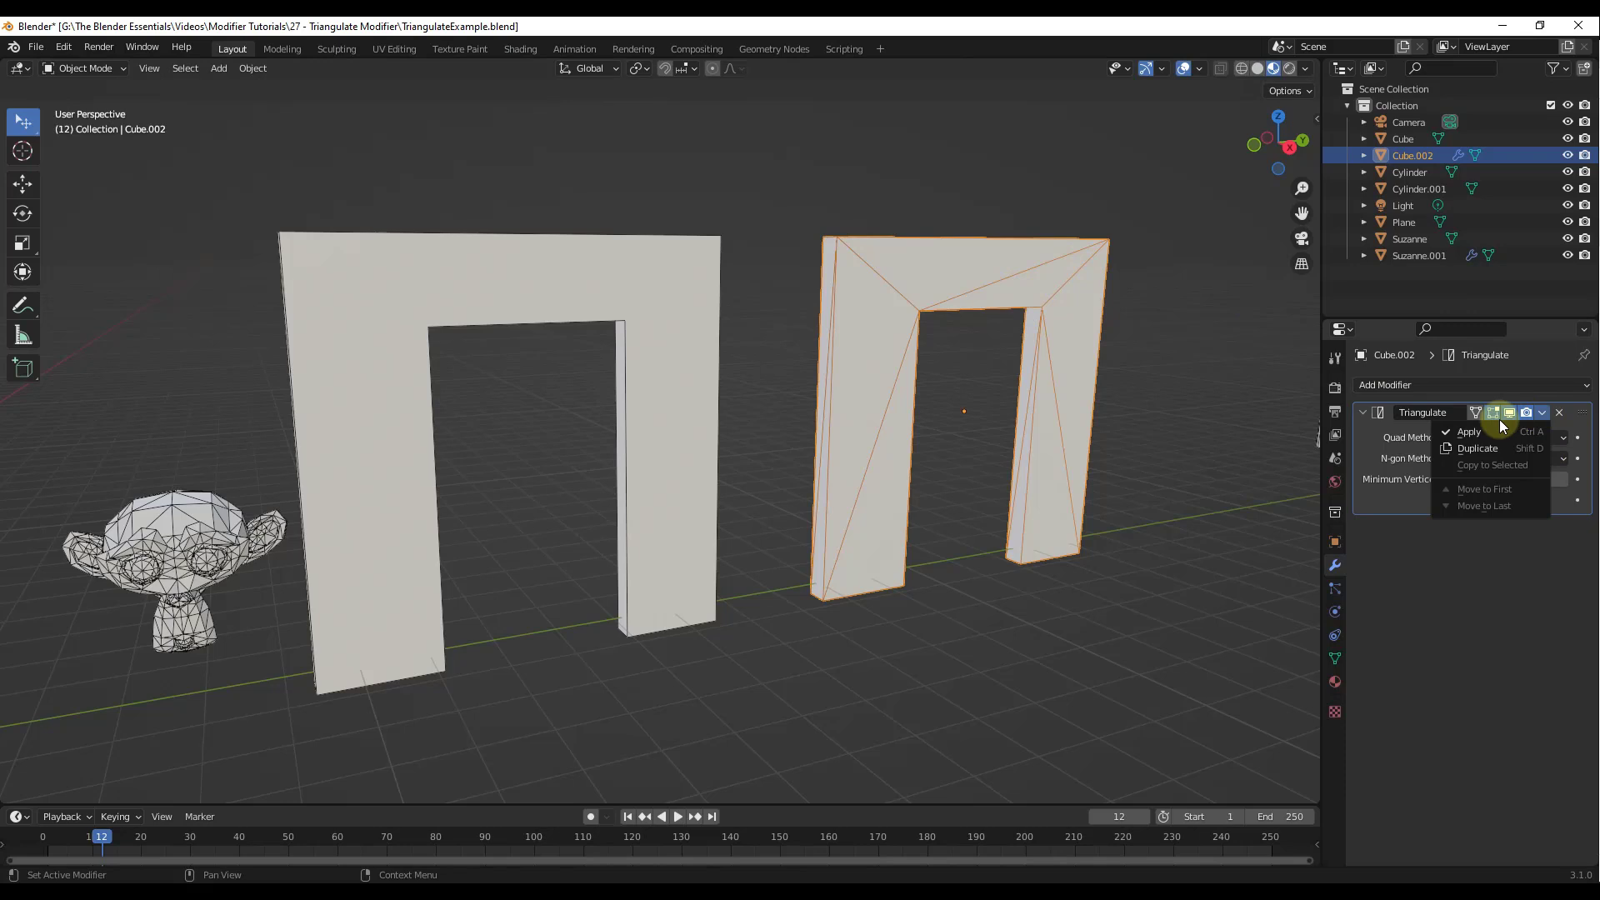
{"action": "left_click", "coordinate": [1477, 432]}
{"action": "key", "text": "alt+a"}
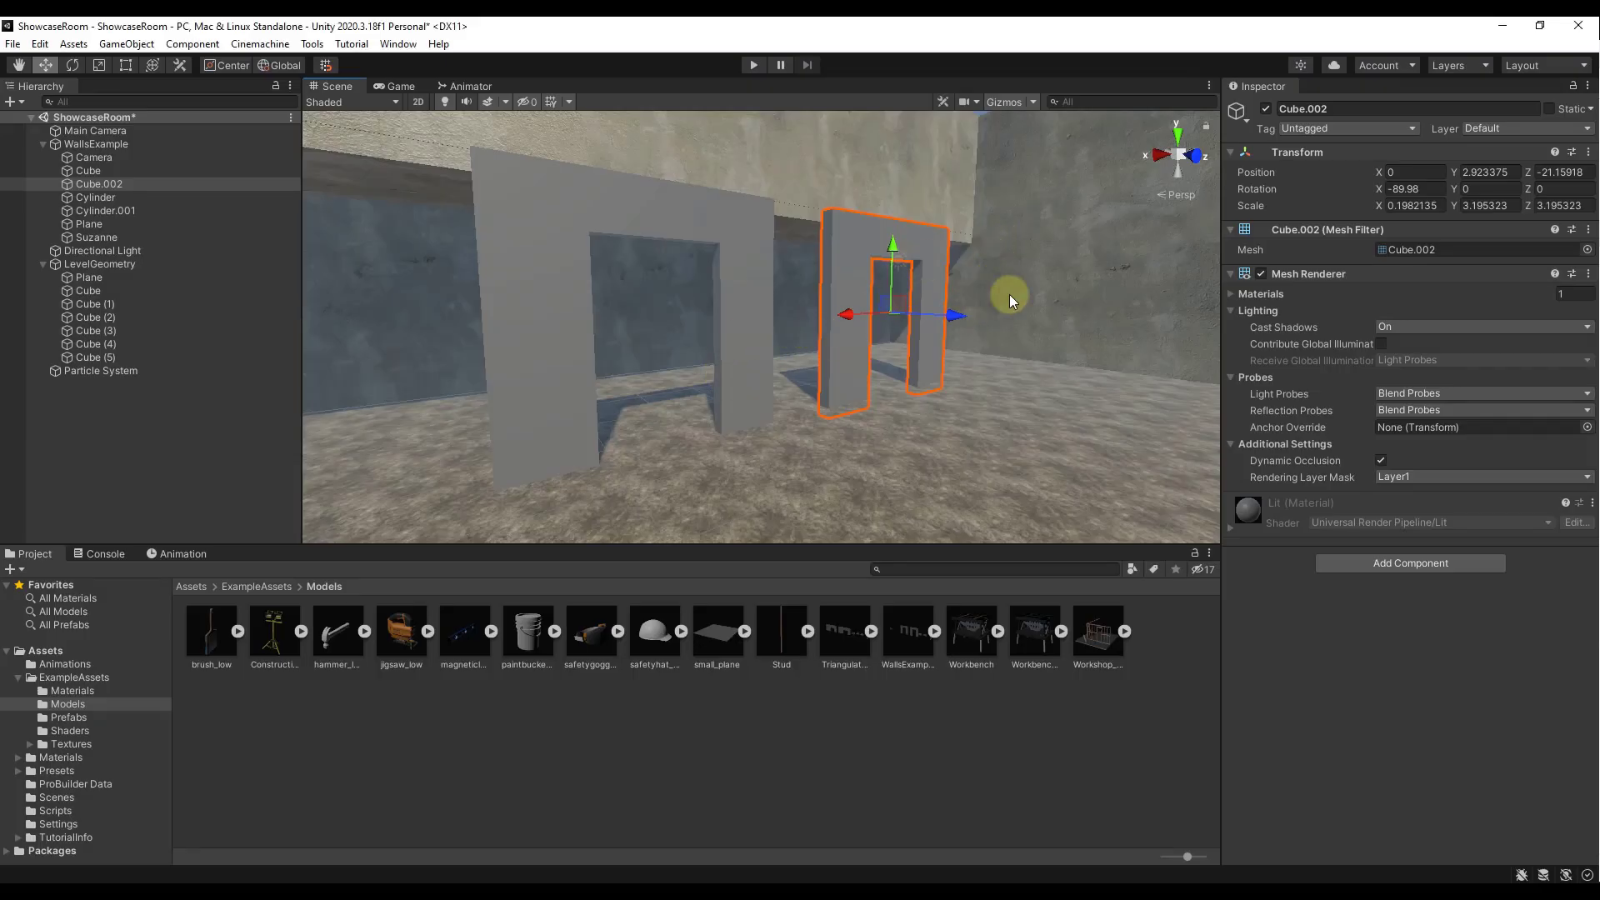
Select the back wall Cube (5), then the doorway arch Cube.002, and turn the view slightly.
{"action": "left_click", "coordinate": [991, 345]}
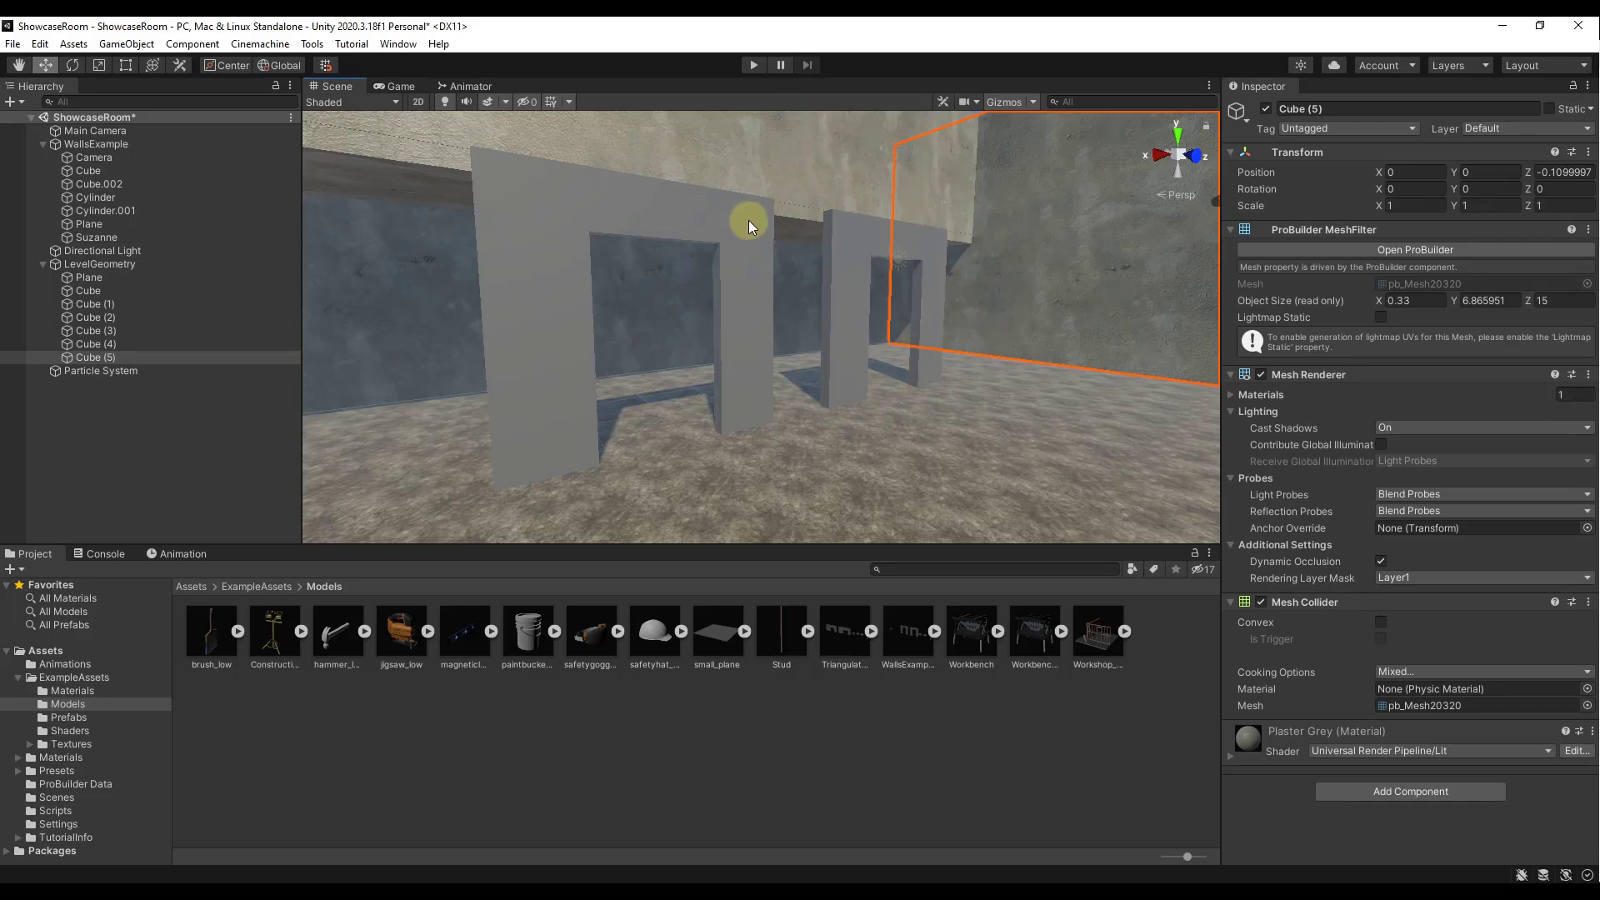
{"action": "left_click", "coordinate": [864, 247]}
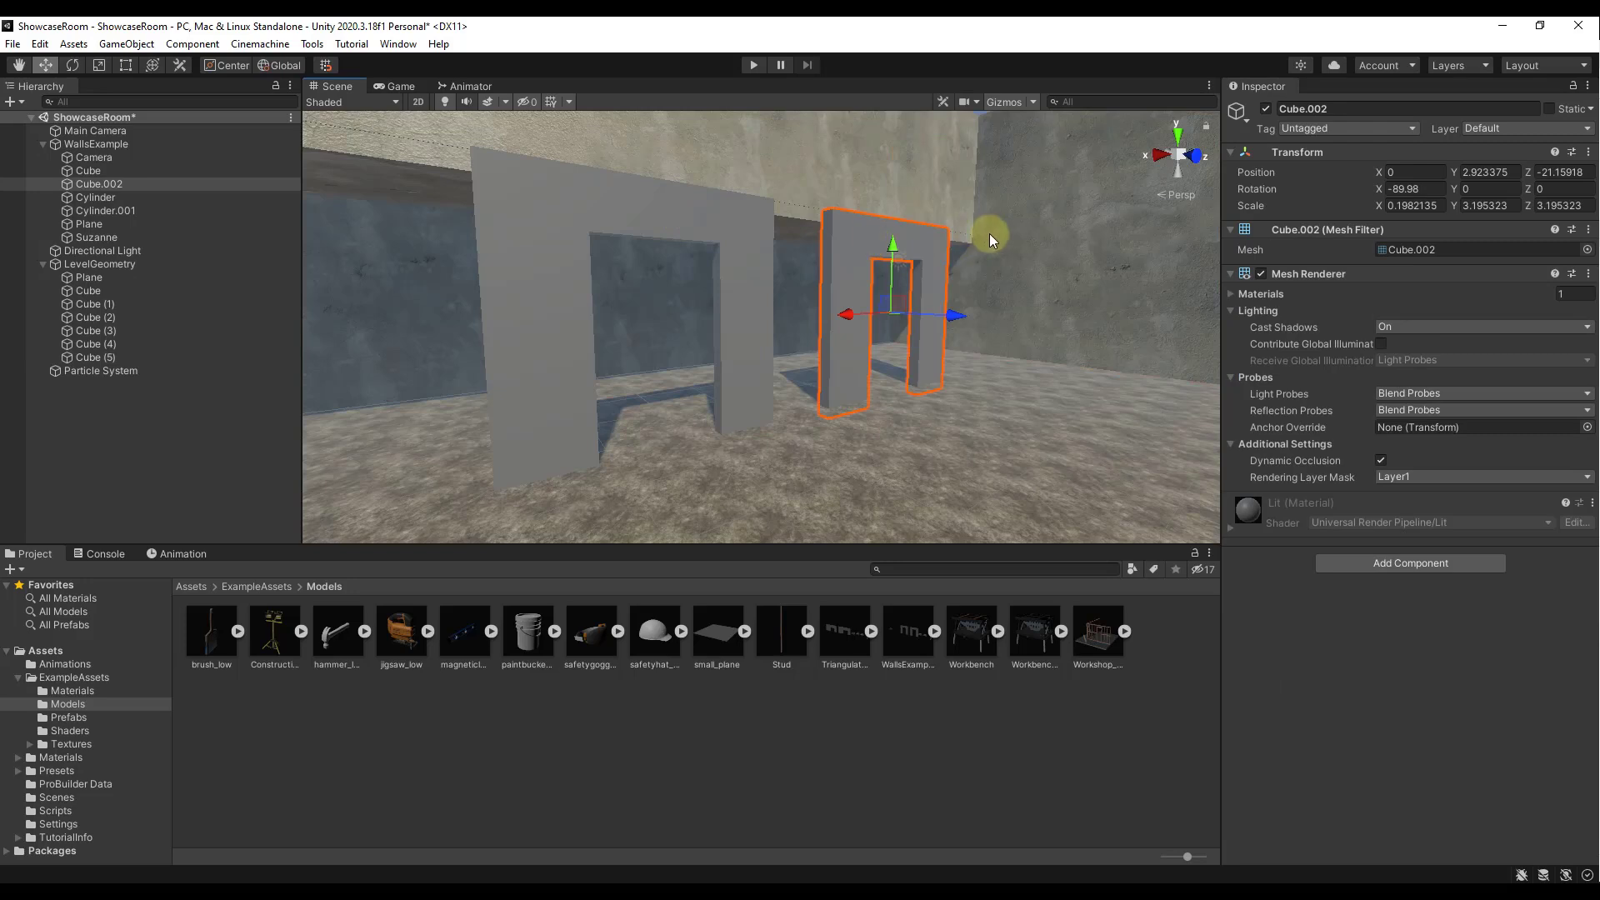
{"action": "right_click_drag", "start_coordinate": [990, 234], "coordinate": [1008, 236]}
Switch the Scene view to Shaded Wireframe and fly closer to the left arch Cube.
{"action": "left_click", "coordinate": [367, 102]}
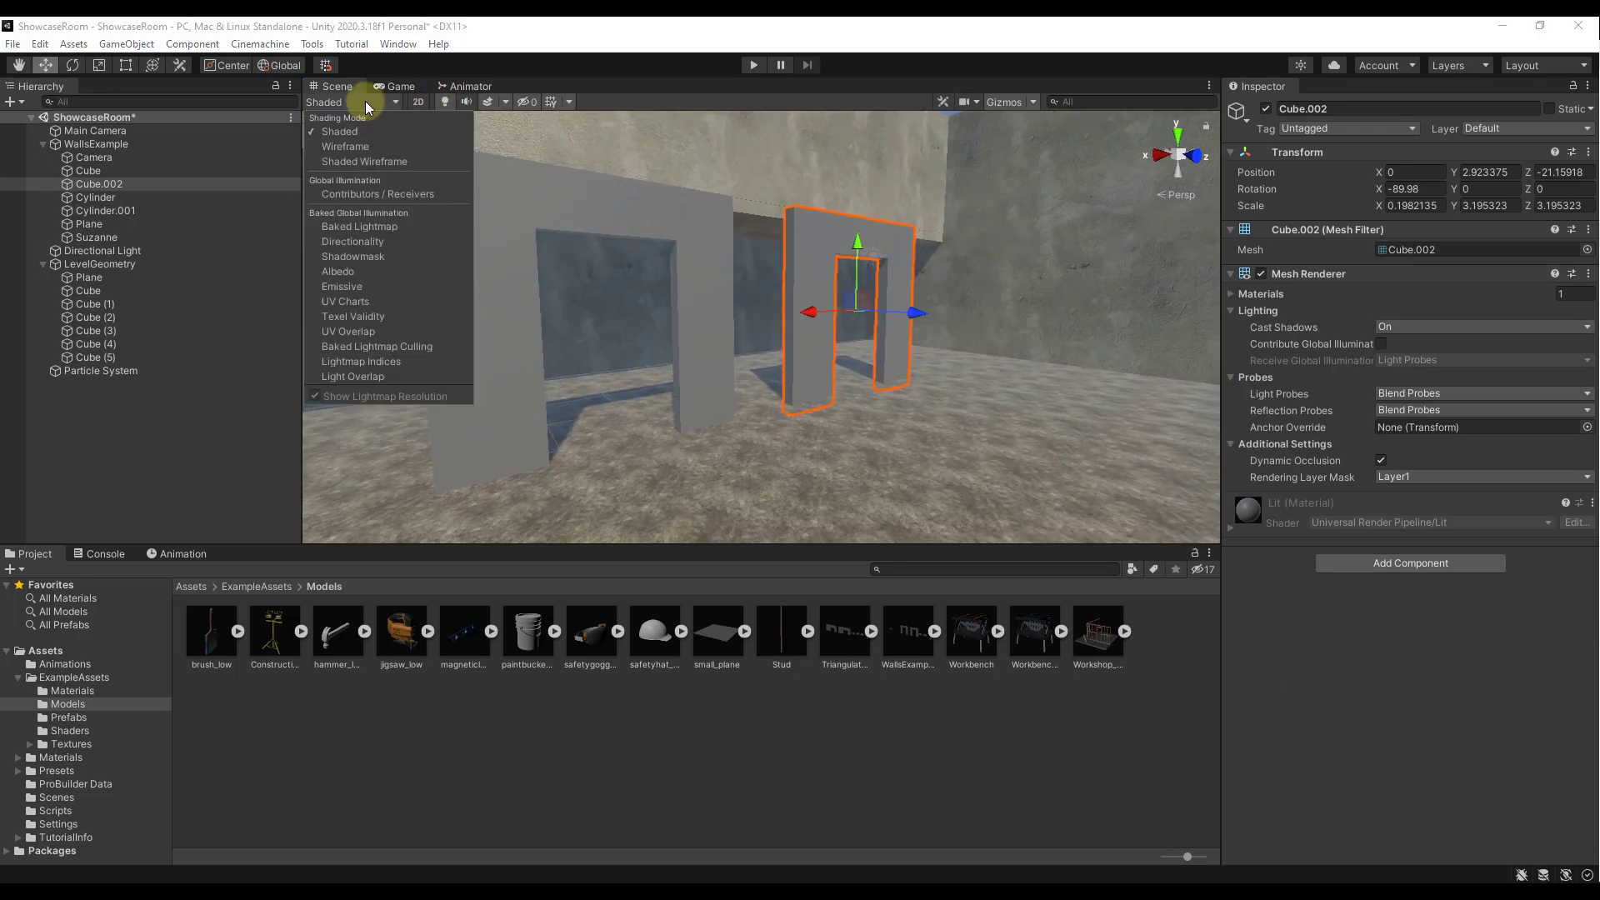
{"action": "left_click", "coordinate": [364, 162]}
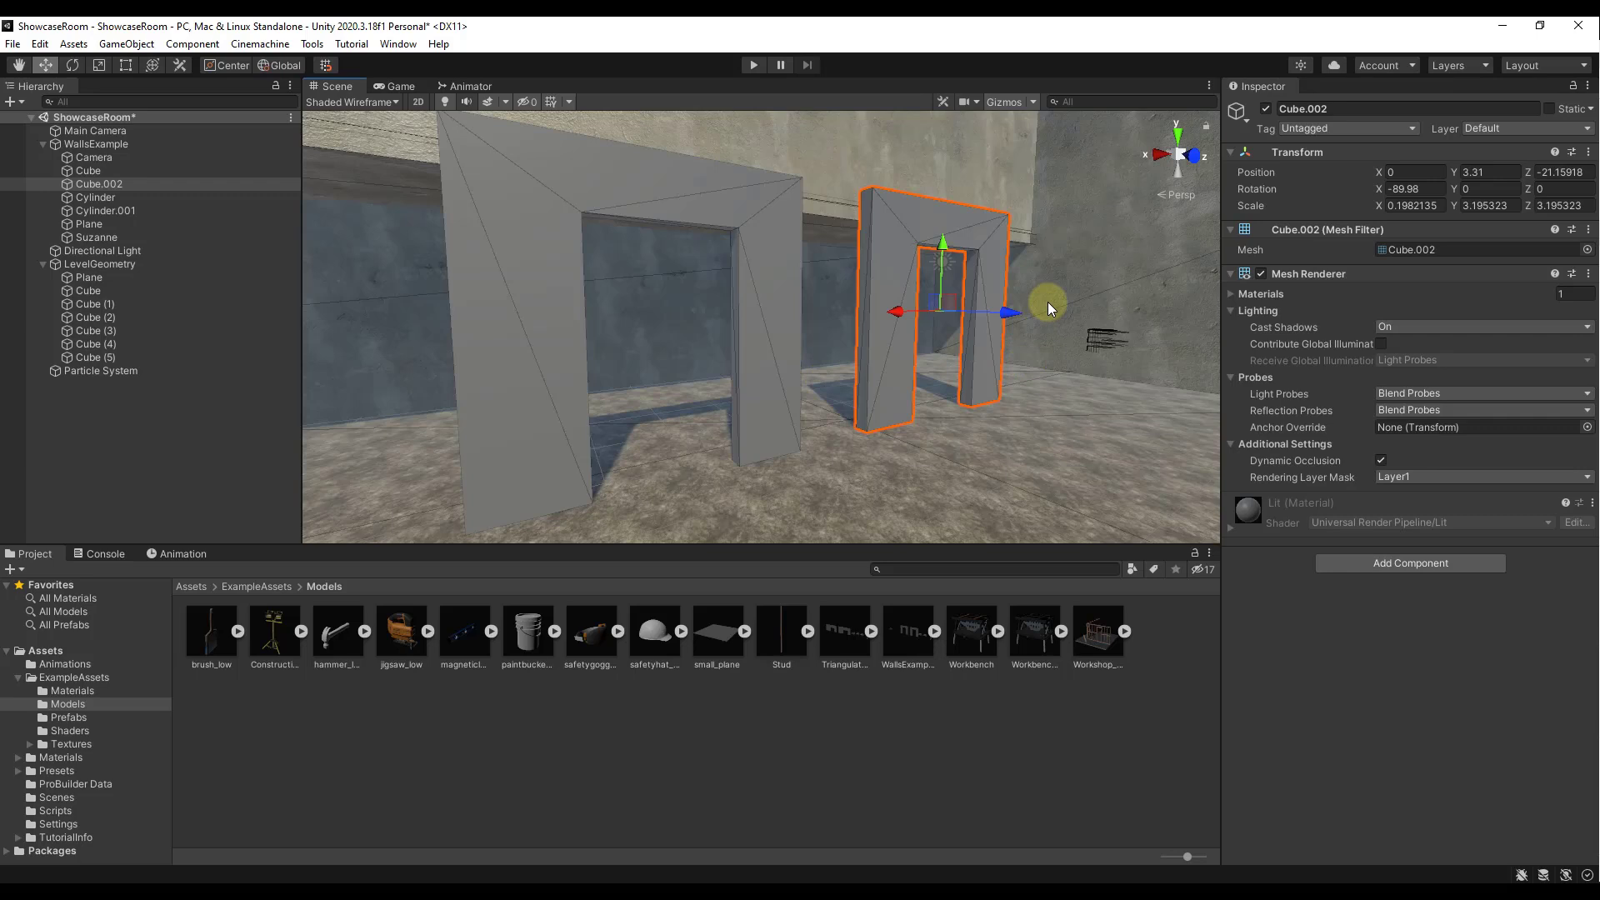
{"action": "left_click", "coordinate": [722, 246]}
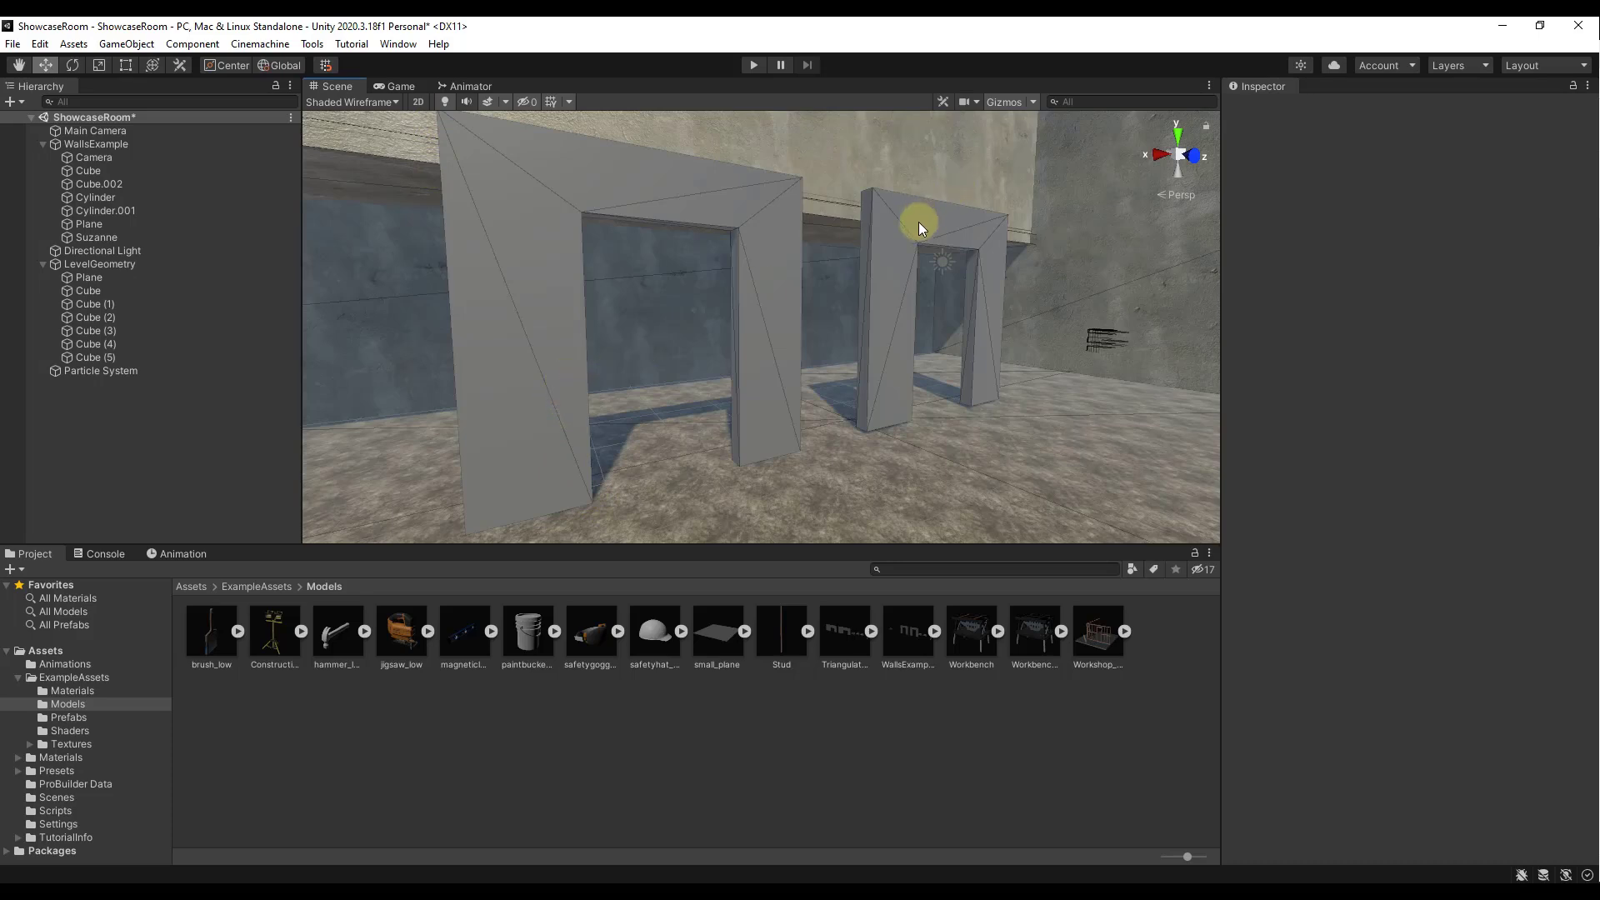
{"action": "left_click", "coordinate": [762, 296]}
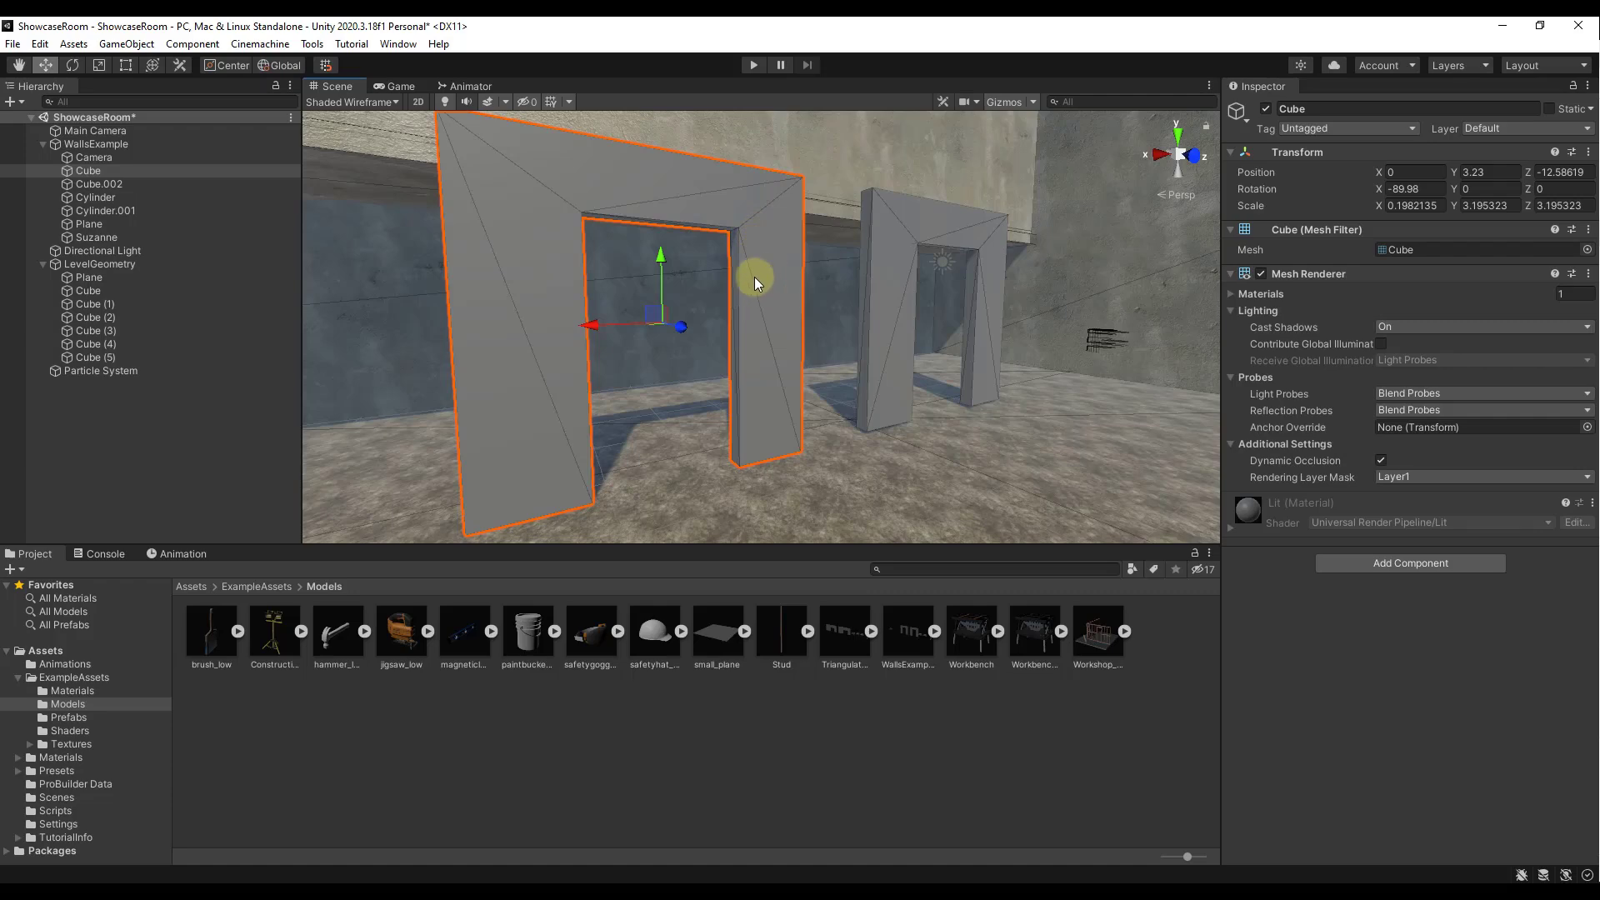
{"action": "mouse_move", "coordinate": [755, 276]}
{"action": "right_mouse_down"}
{"action": "mouse_move", "coordinate": [704, 272]}
{"action": "mouse_move", "coordinate": [705, 243]}
{"action": "mouse_move", "coordinate": [817, 206]}
{"action": "mouse_move", "coordinate": [846, 222]}
{"action": "mouse_move", "coordinate": [839, 314]}
{"action": "mouse_move", "coordinate": [776, 320]}
{"action": "mouse_move", "coordinate": [725, 279]}
{"action": "right_mouse_up"}
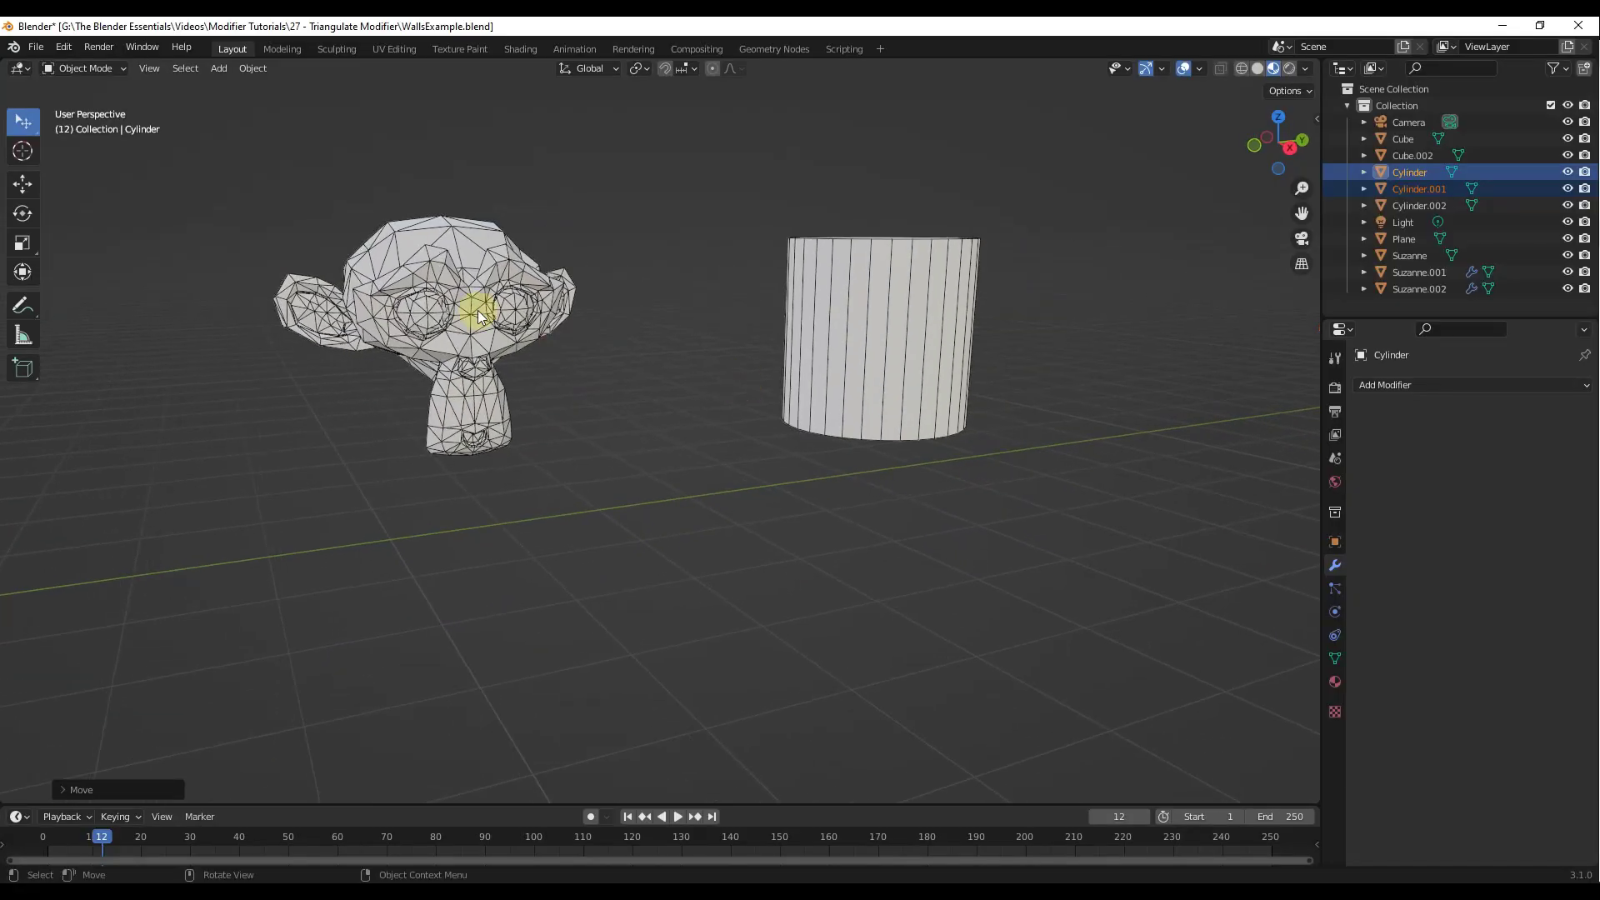
Select the triangulated Suzanne.002 and orbit and zoom in on it beside the cylinder.
{"action": "left_click", "coordinate": [478, 316]}
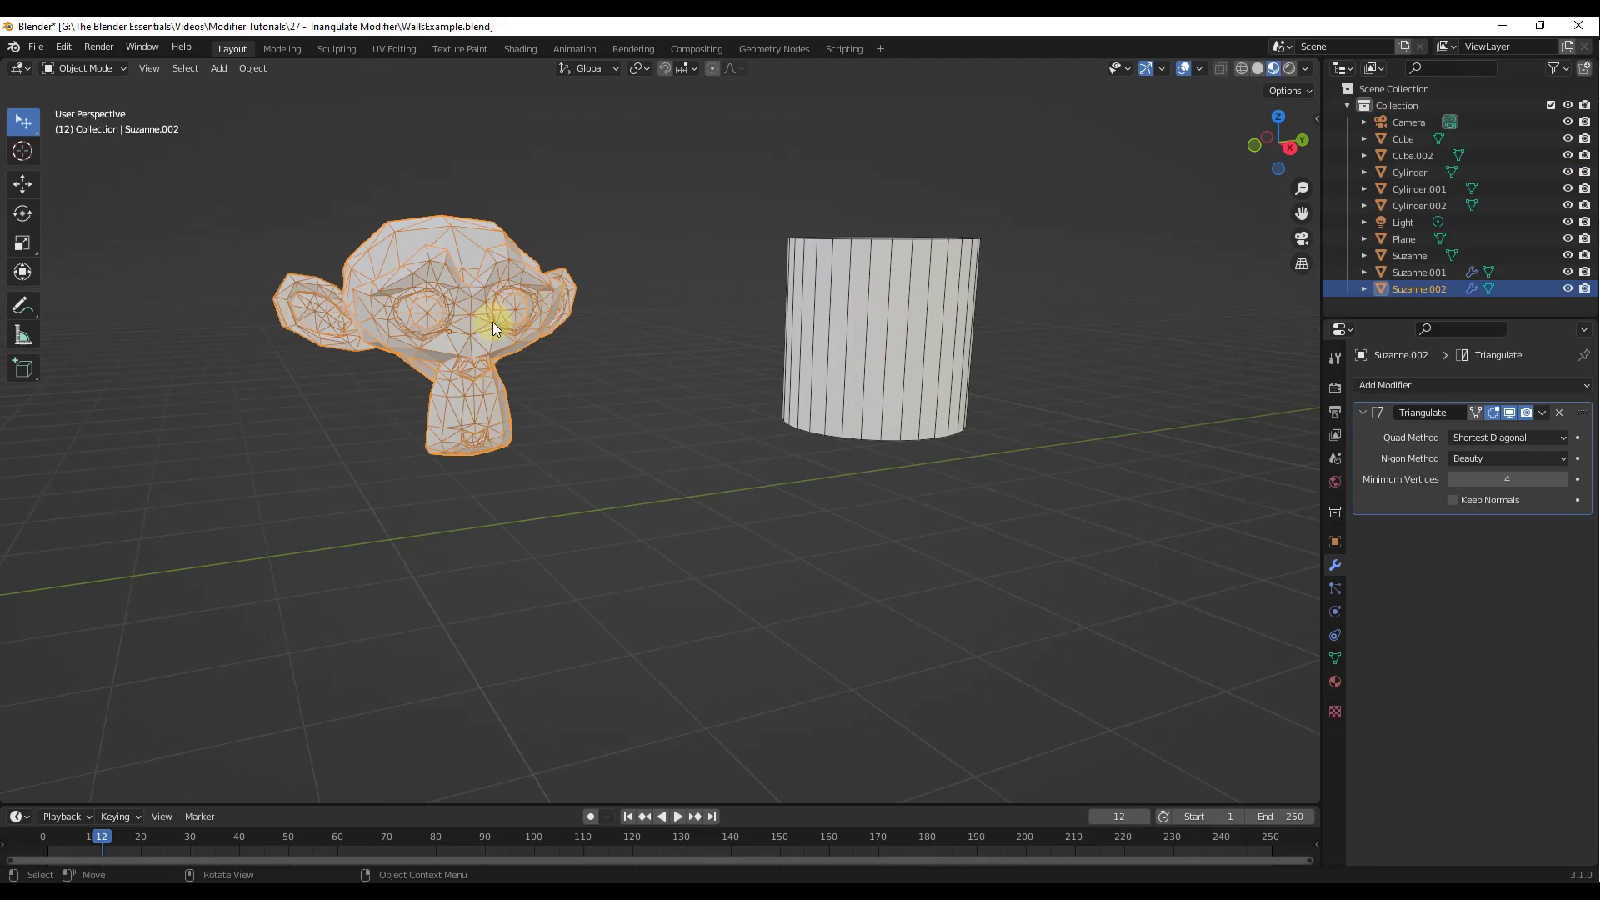
{"action": "middle_click_drag", "start_coordinate": [513, 331], "coordinate": [318, 252]}
{"action": "scroll", "coordinate": [295, 392], "scroll_direction": "up", "scroll_amount": 4}
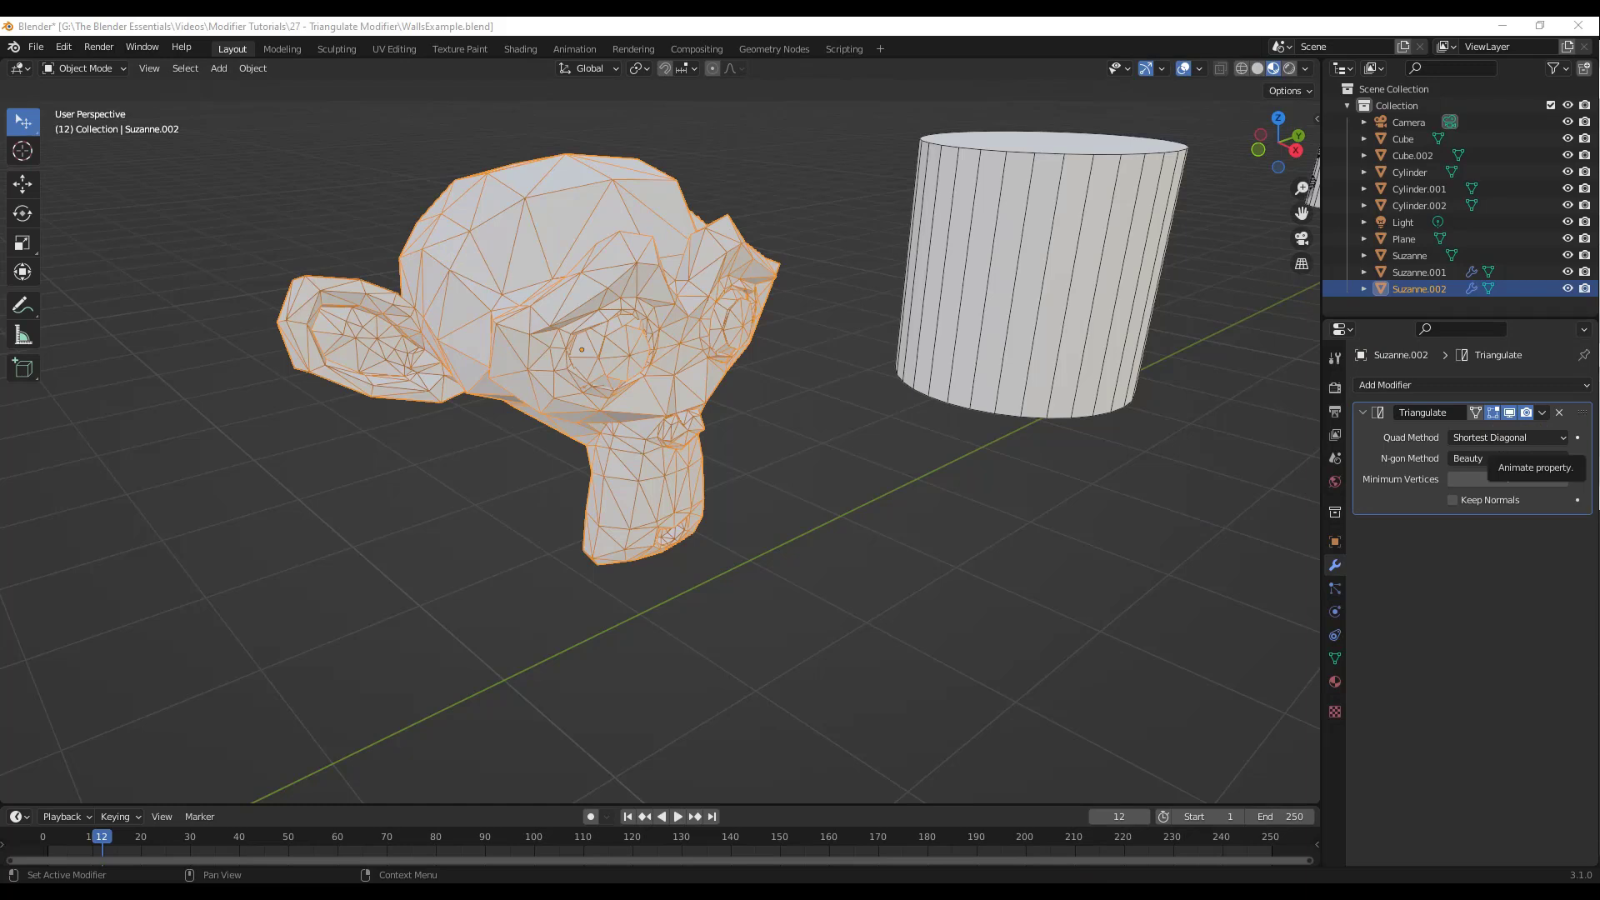
Quickly try the Beauty, Fixed and Fixed Alternate quad methods on Suzanne, returning to Beauty.
{"action": "left_click", "coordinate": [1504, 435]}
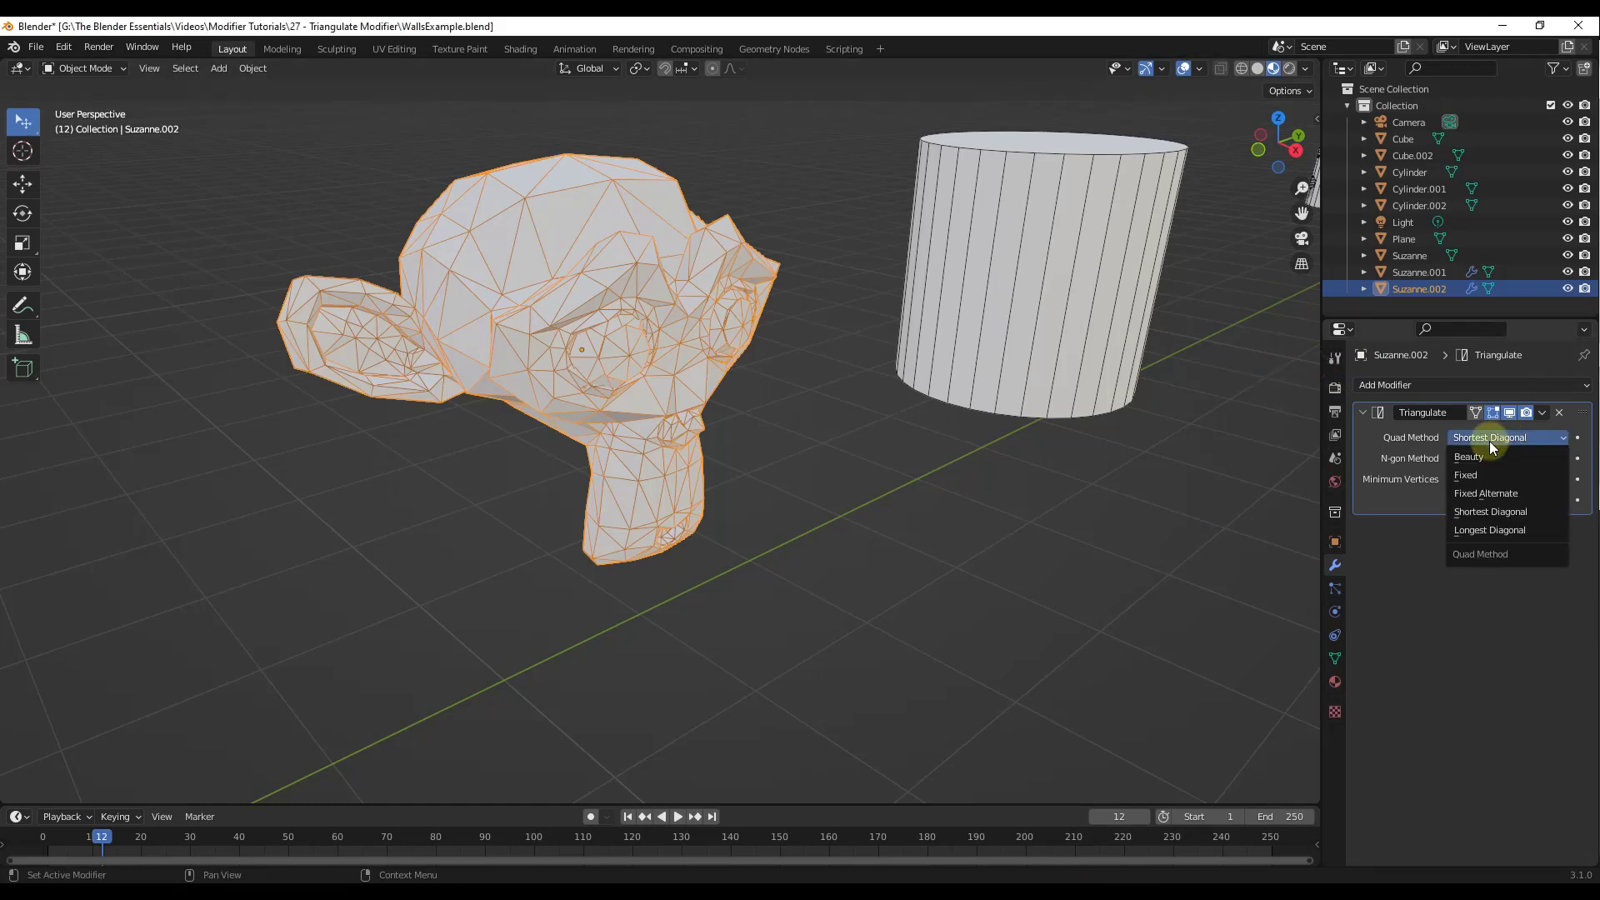
{"action": "left_click", "coordinate": [1481, 459]}
{"action": "left_click", "coordinate": [1489, 438]}
{"action": "left_click", "coordinate": [1477, 474]}
{"action": "left_click", "coordinate": [1476, 440]}
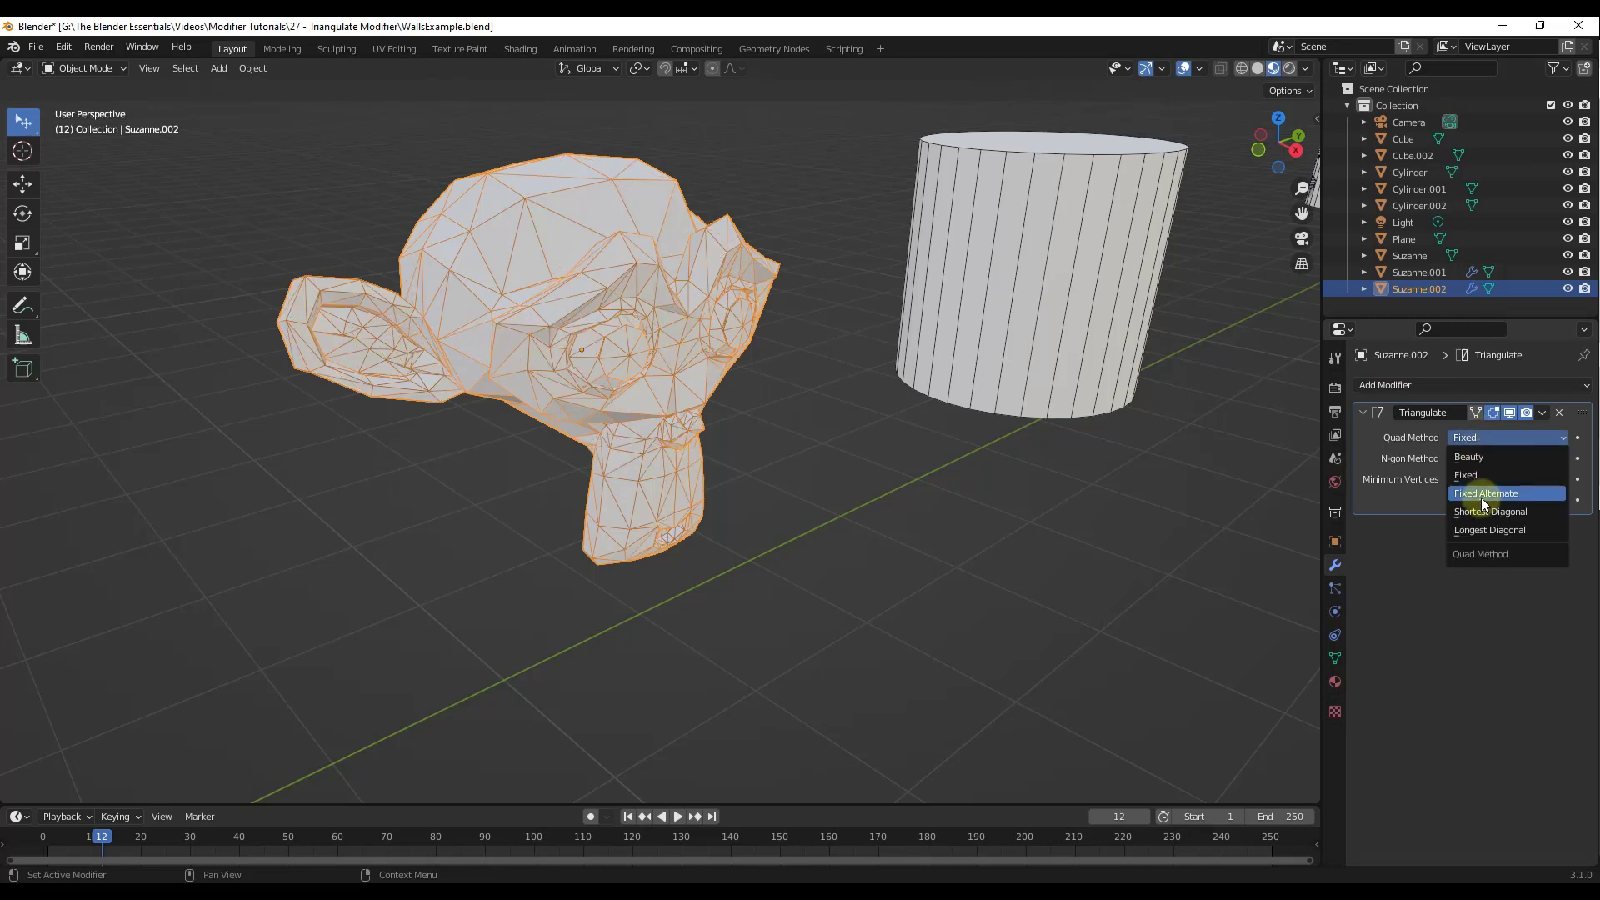
{"action": "left_click", "coordinate": [1481, 496]}
{"action": "left_click", "coordinate": [1466, 435]}
{"action": "left_click", "coordinate": [1471, 461]}
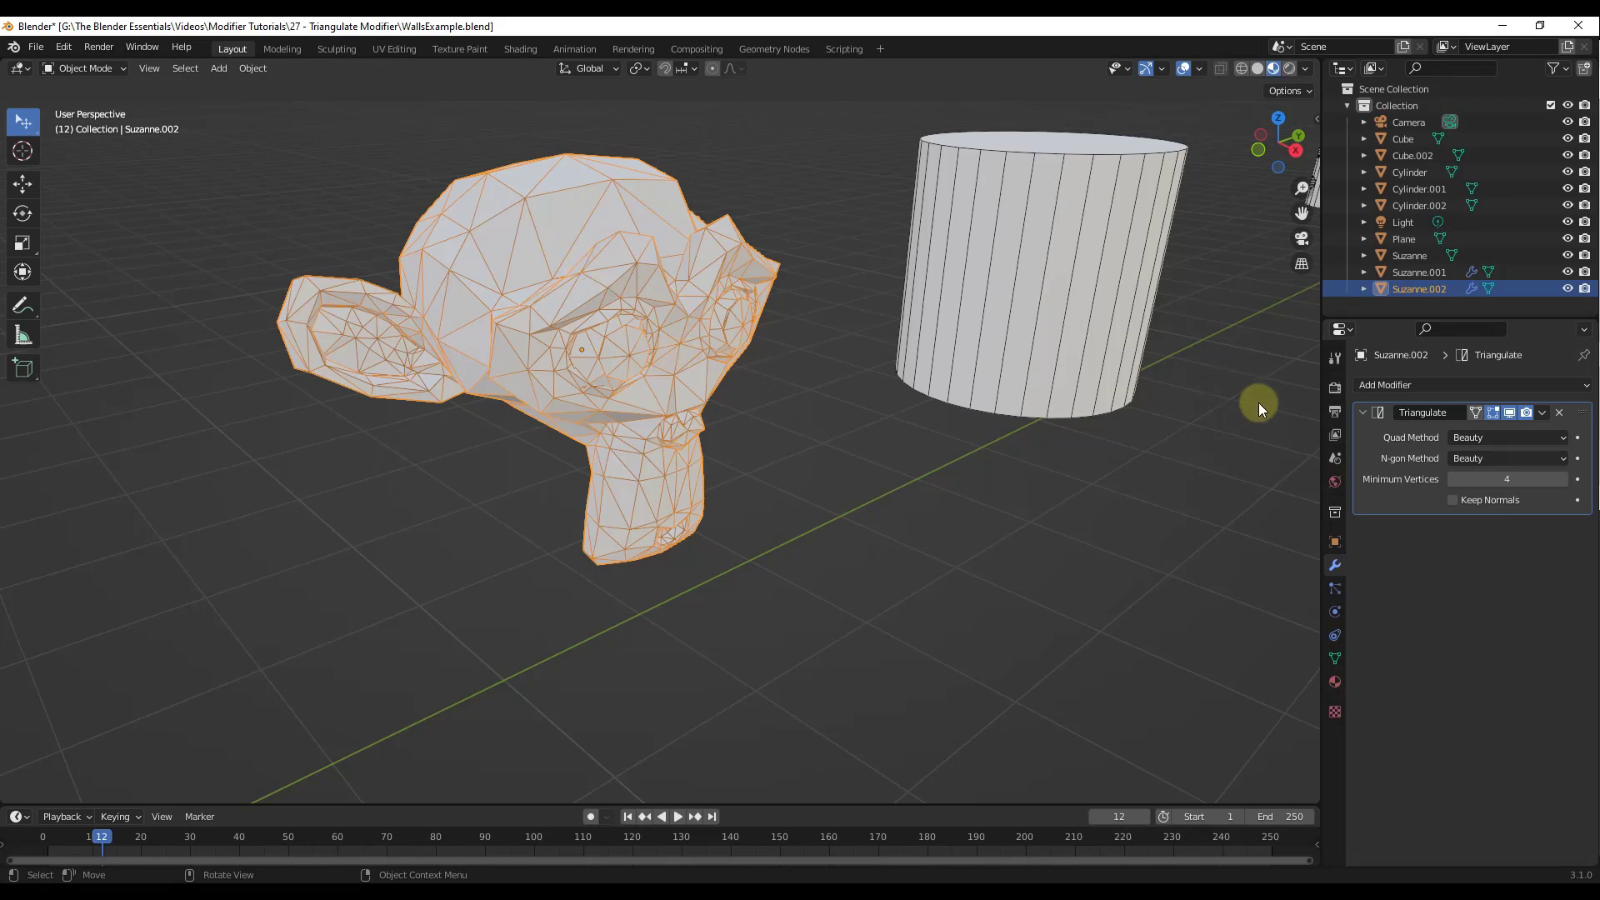
Compare Fixed, Fixed Alternate, Shortest Diagonal and Longest Diagonal quad methods, finishing on Beauty.
{"action": "left_click", "coordinate": [1459, 434]}
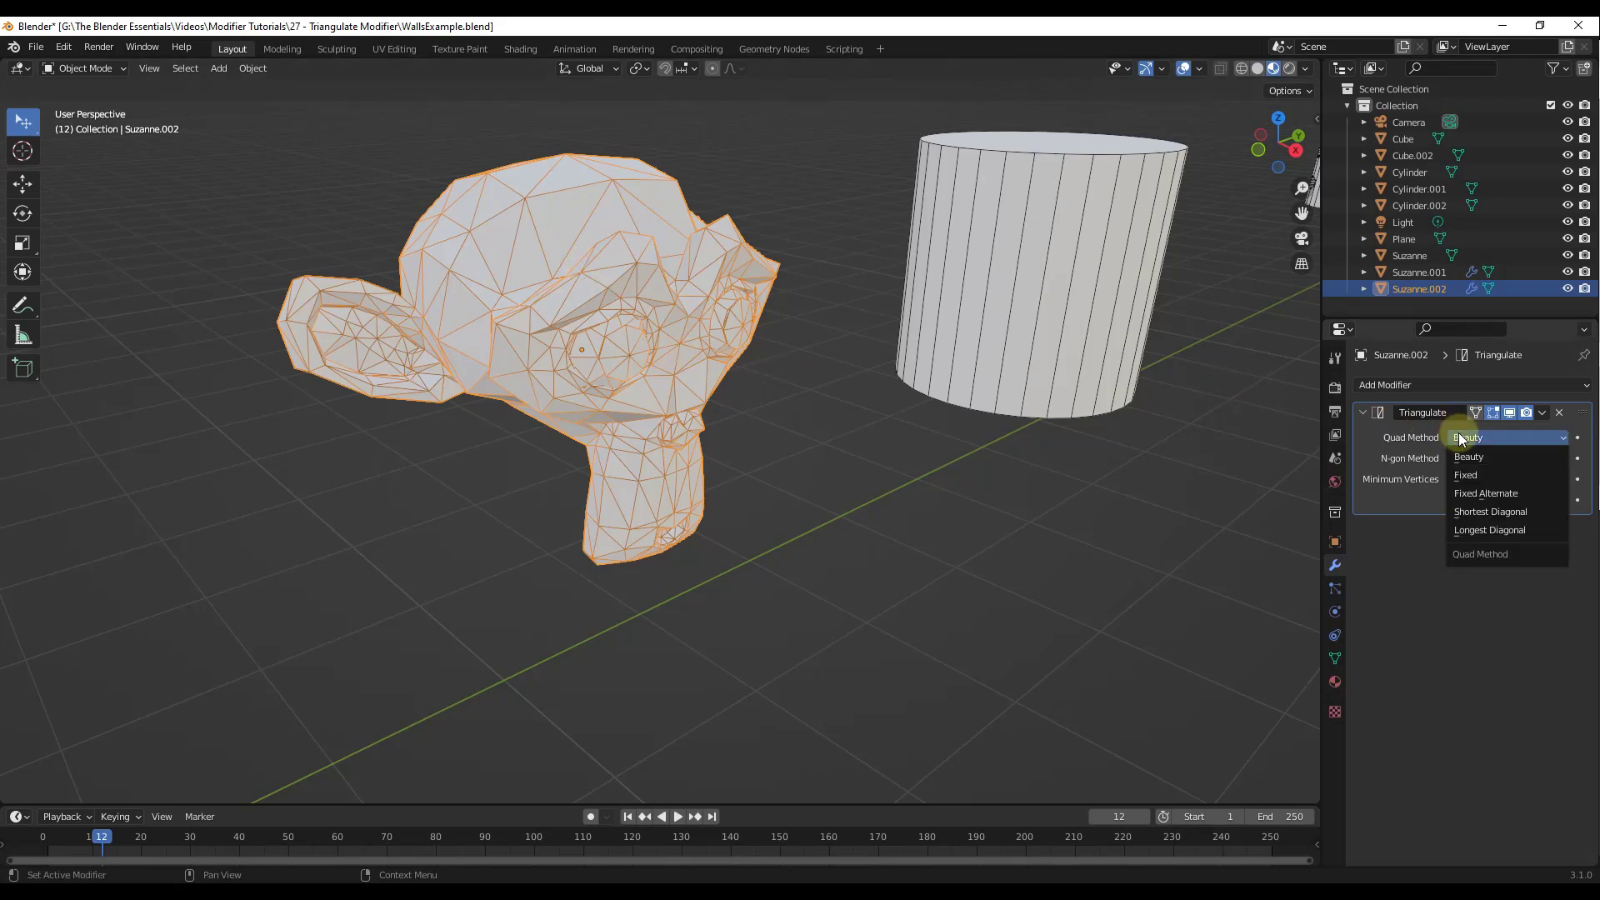
{"action": "left_click", "coordinate": [1462, 479]}
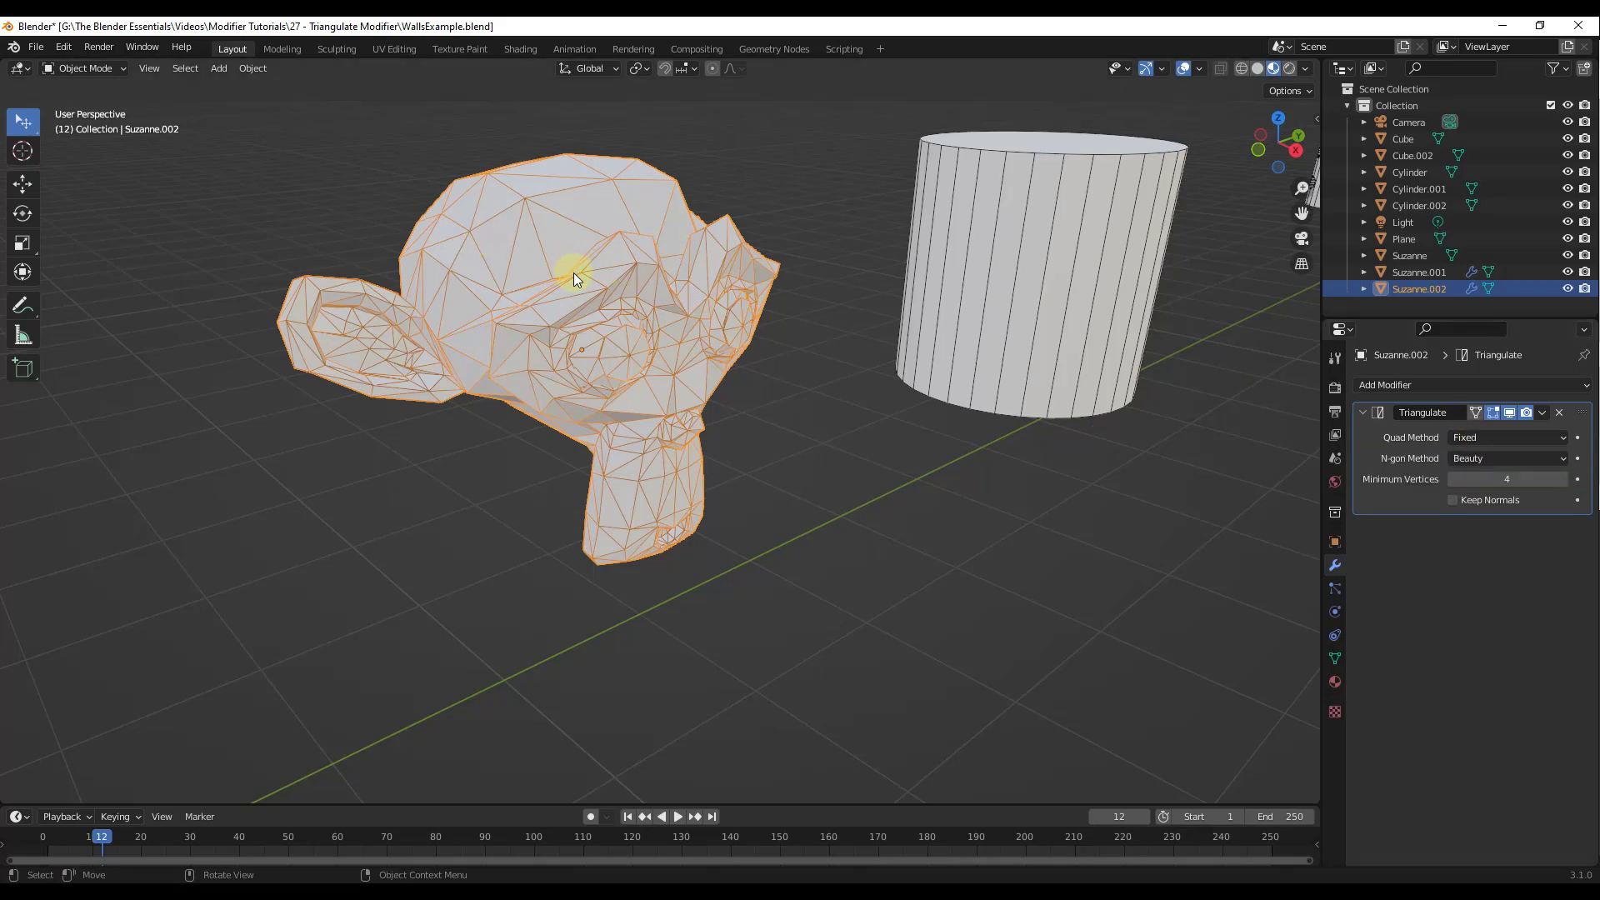
{"action": "left_click", "coordinate": [1483, 437]}
{"action": "left_click", "coordinate": [1469, 500]}
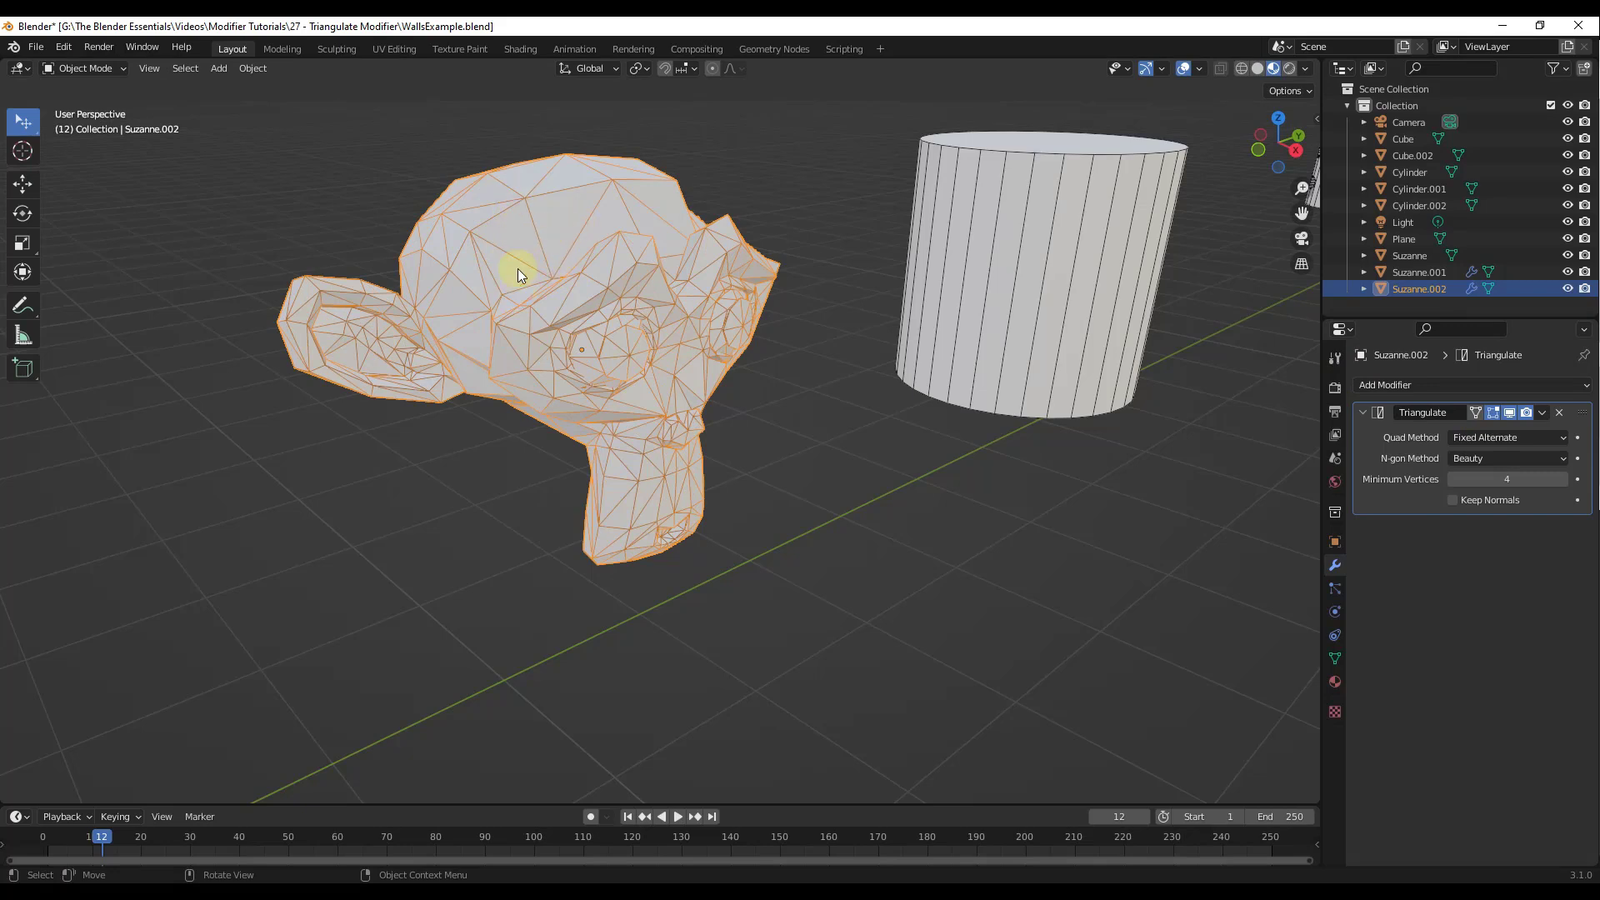
{"action": "left_click", "coordinate": [1489, 438]}
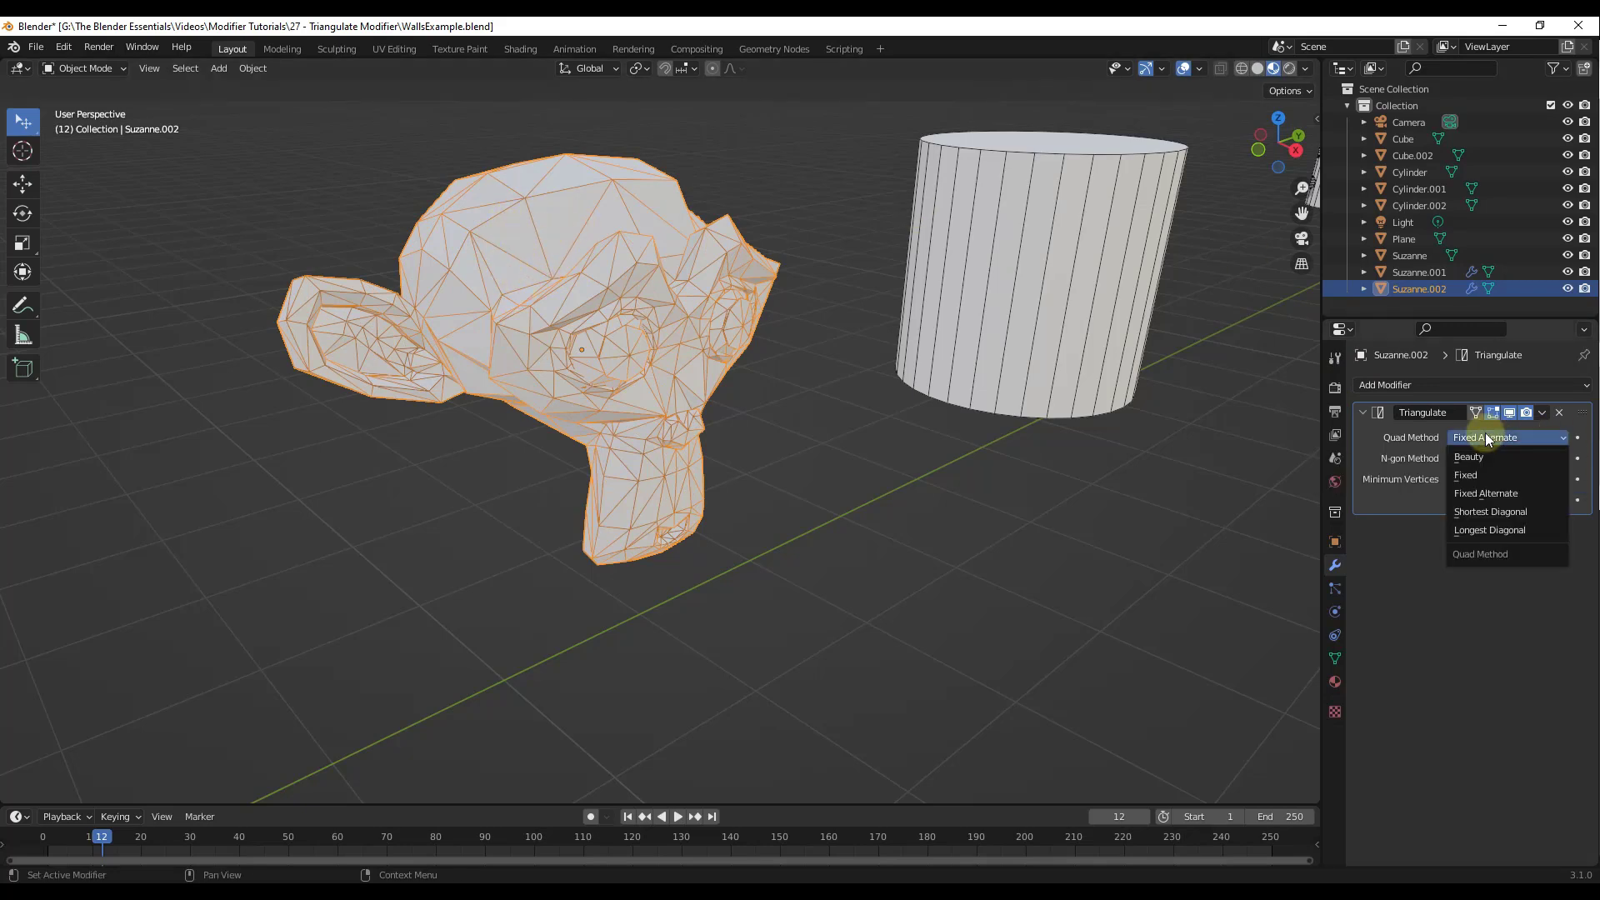
{"action": "left_click", "coordinate": [1491, 513]}
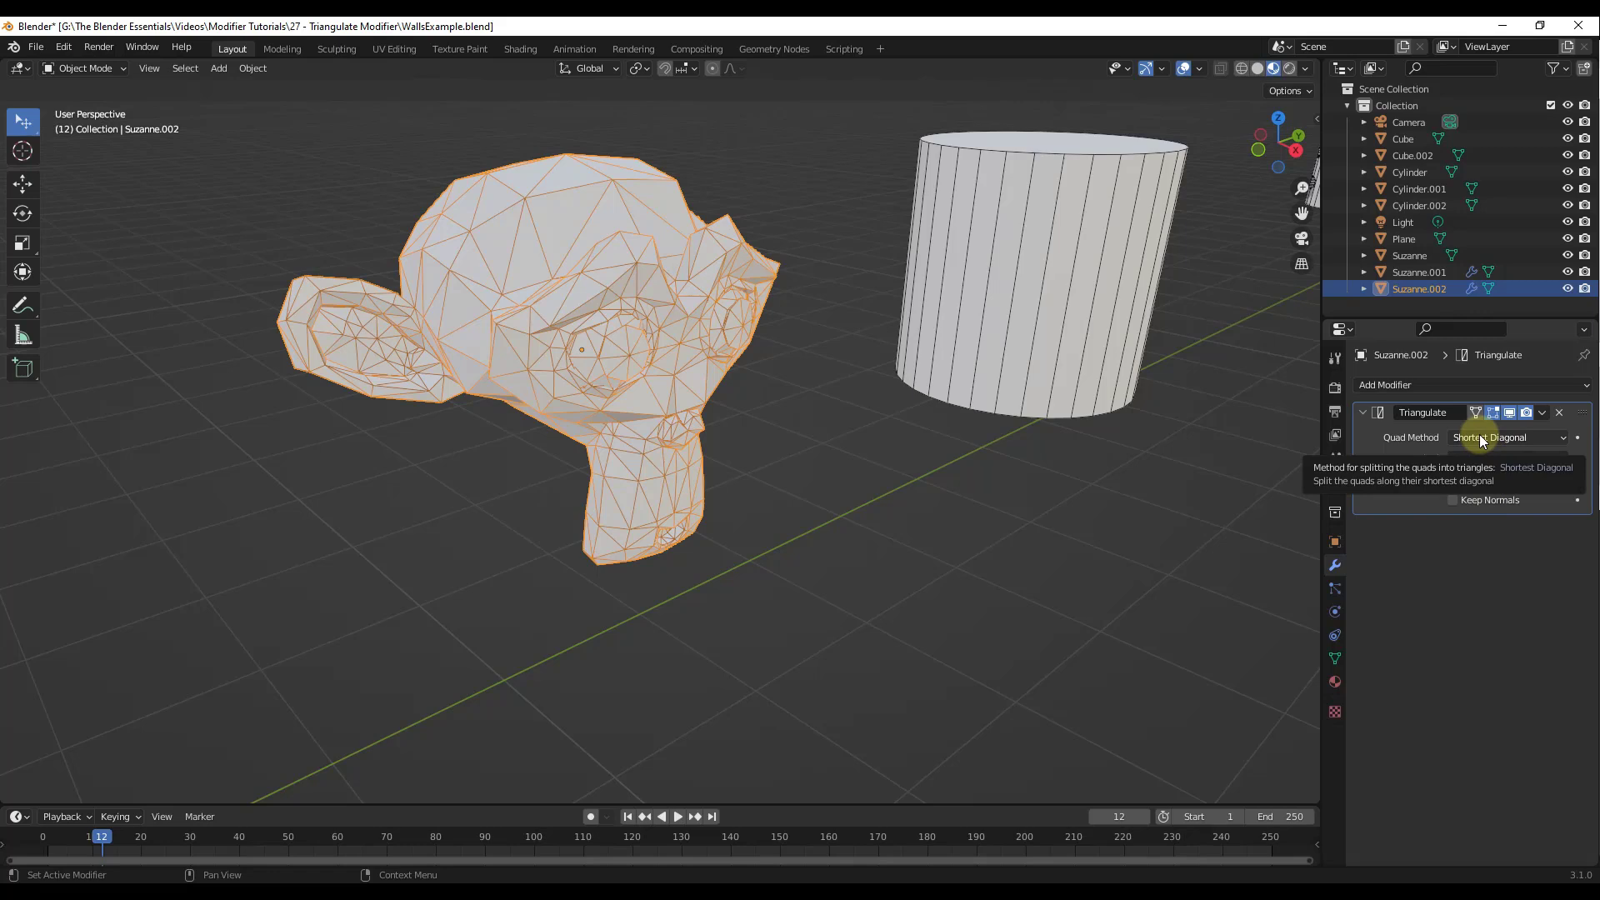
{"action": "left_click", "coordinate": [1480, 433]}
{"action": "left_click", "coordinate": [1487, 531]}
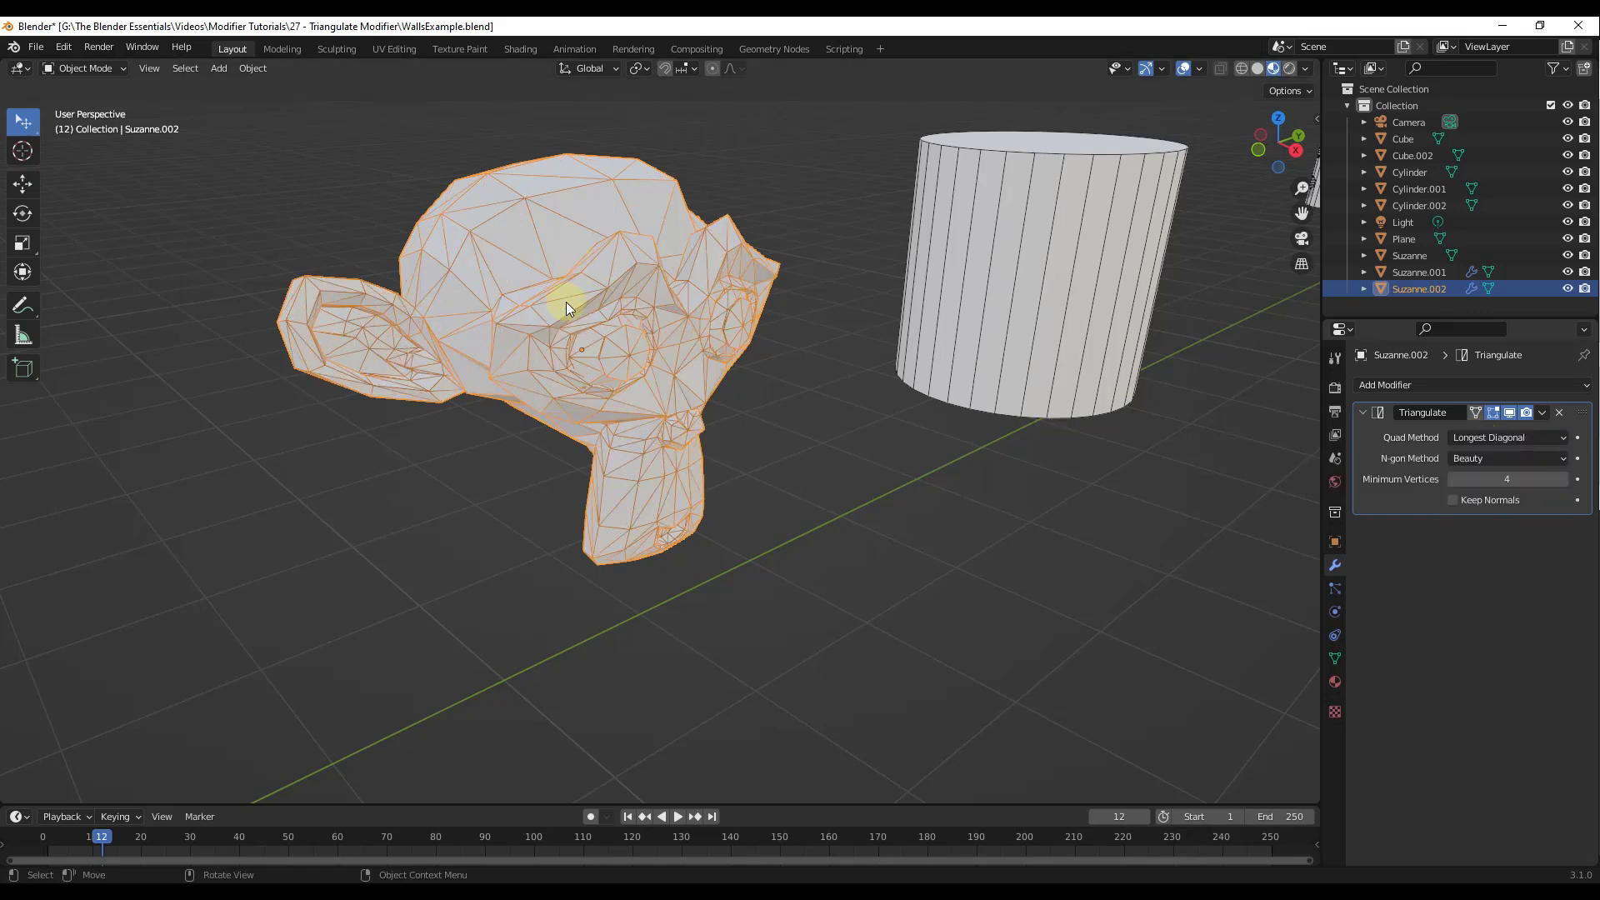
{"action": "middle_click_drag", "start_coordinate": [564, 325], "coordinate": [555, 291]}
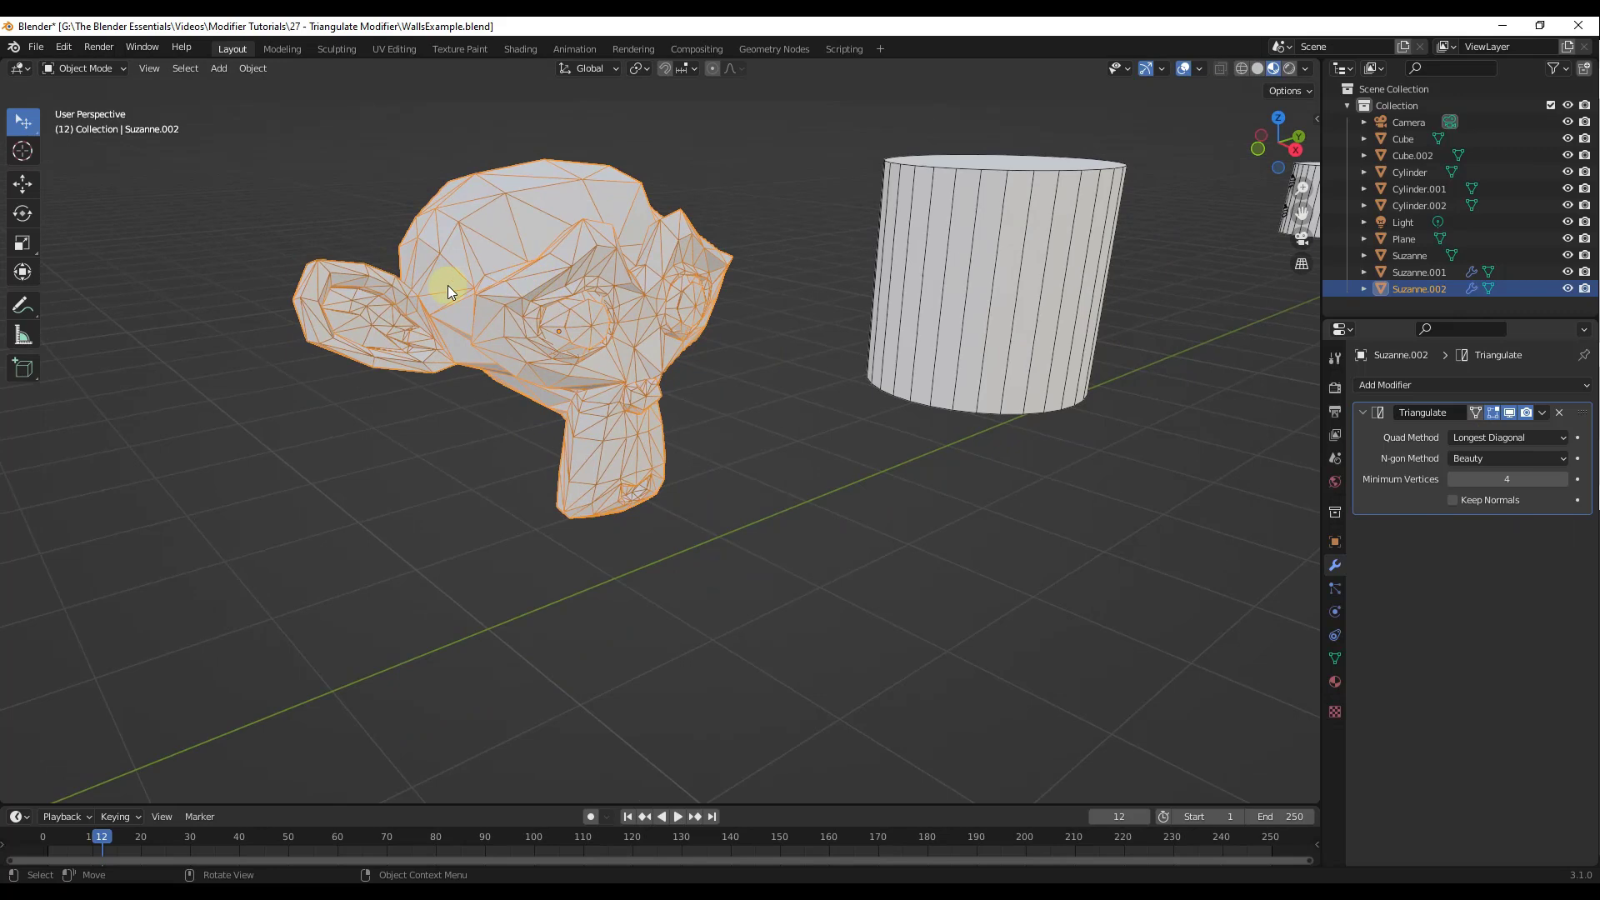
{"action": "left_click", "coordinate": [1484, 438]}
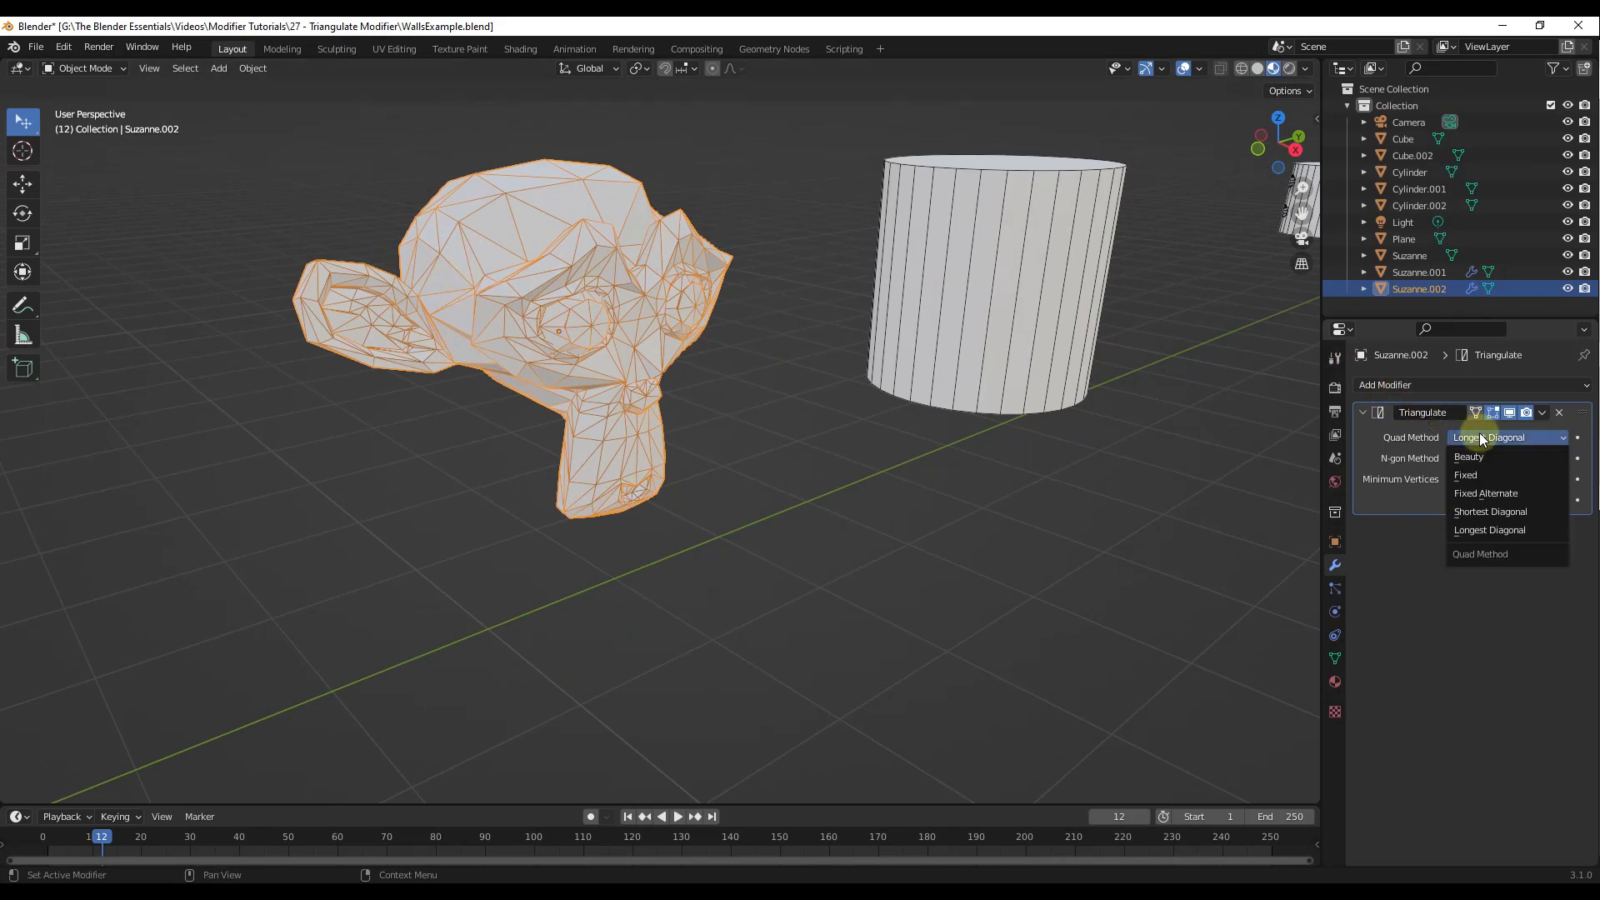
{"action": "left_click", "coordinate": [1481, 456]}
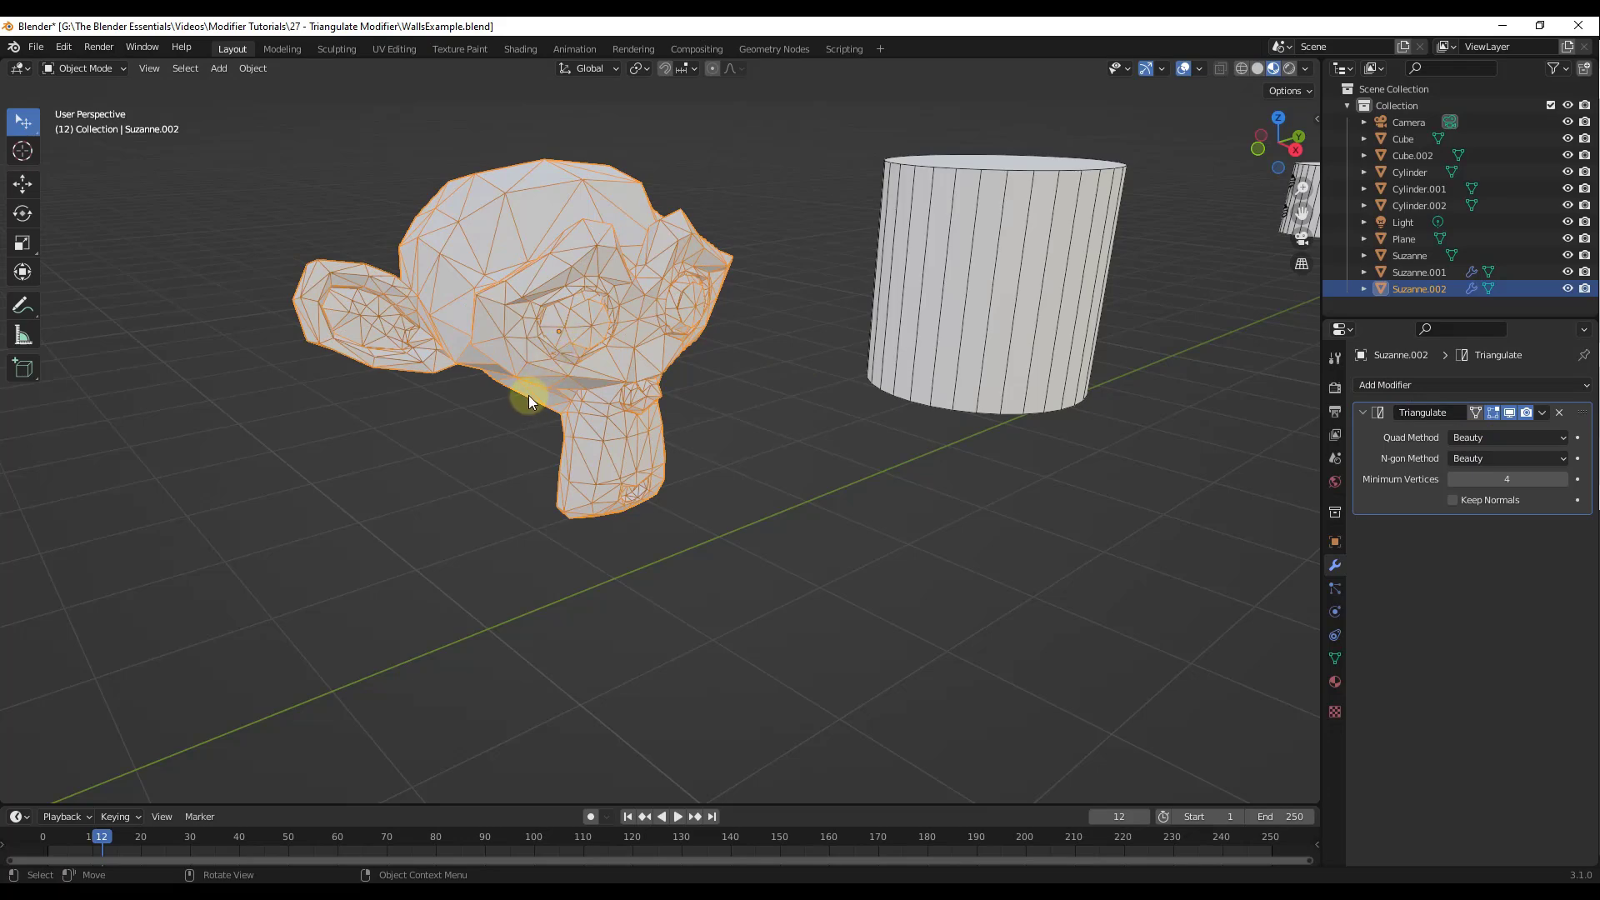
Select Cylinder.002 and add a Triangulate modifier (Shortest Diagonal, Beauty, minimum 4 vertices).
{"action": "scroll", "coordinate": [502, 434], "scroll_direction": "down", "scroll_amount": 3}
{"action": "scroll", "coordinate": [866, 258], "scroll_direction": "up", "scroll_amount": 5}
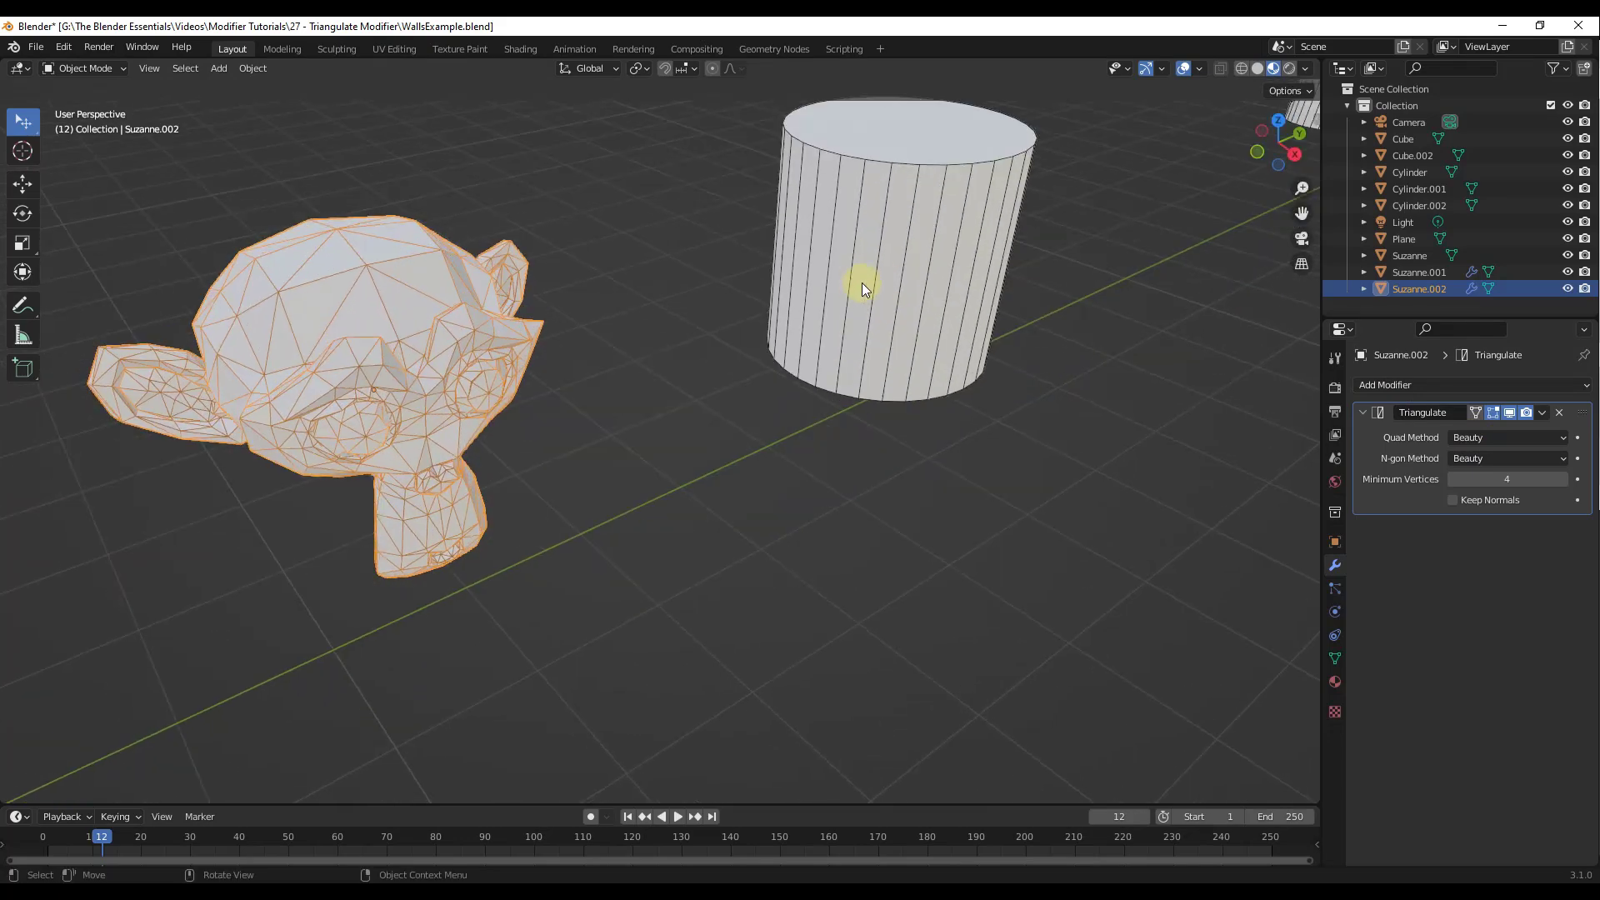
{"action": "left_click", "coordinate": [861, 283]}
{"action": "scroll", "coordinate": [994, 233], "scroll_direction": "down", "scroll_amount": 3}
{"action": "scroll", "coordinate": [824, 197], "scroll_direction": "up", "scroll_amount": 4}
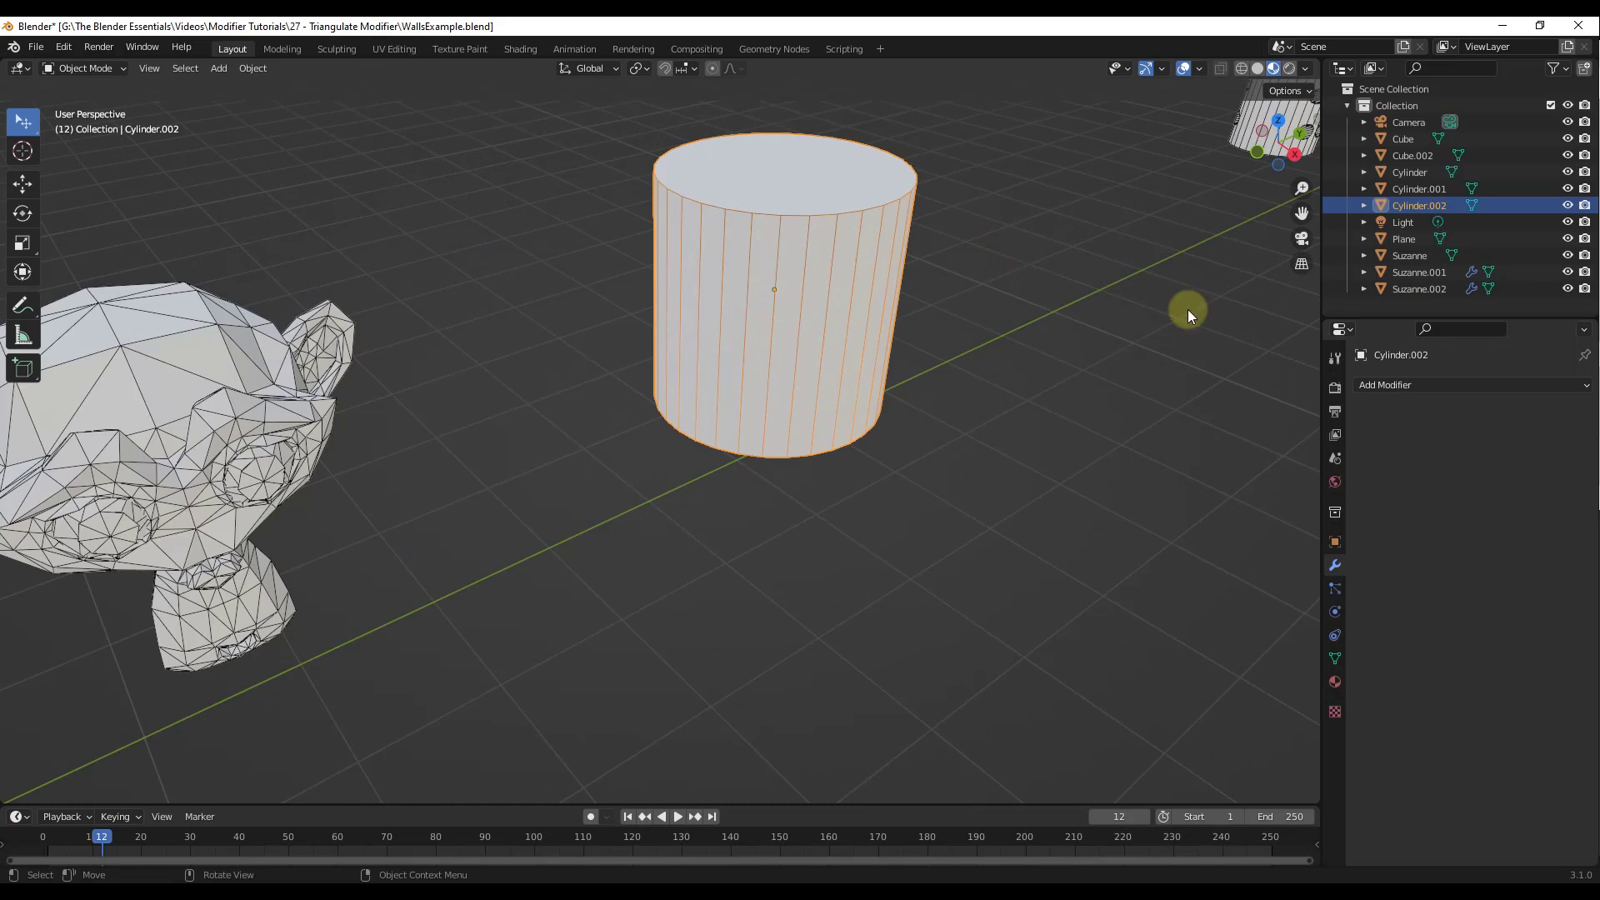
{"action": "left_click", "coordinate": [1420, 387]}
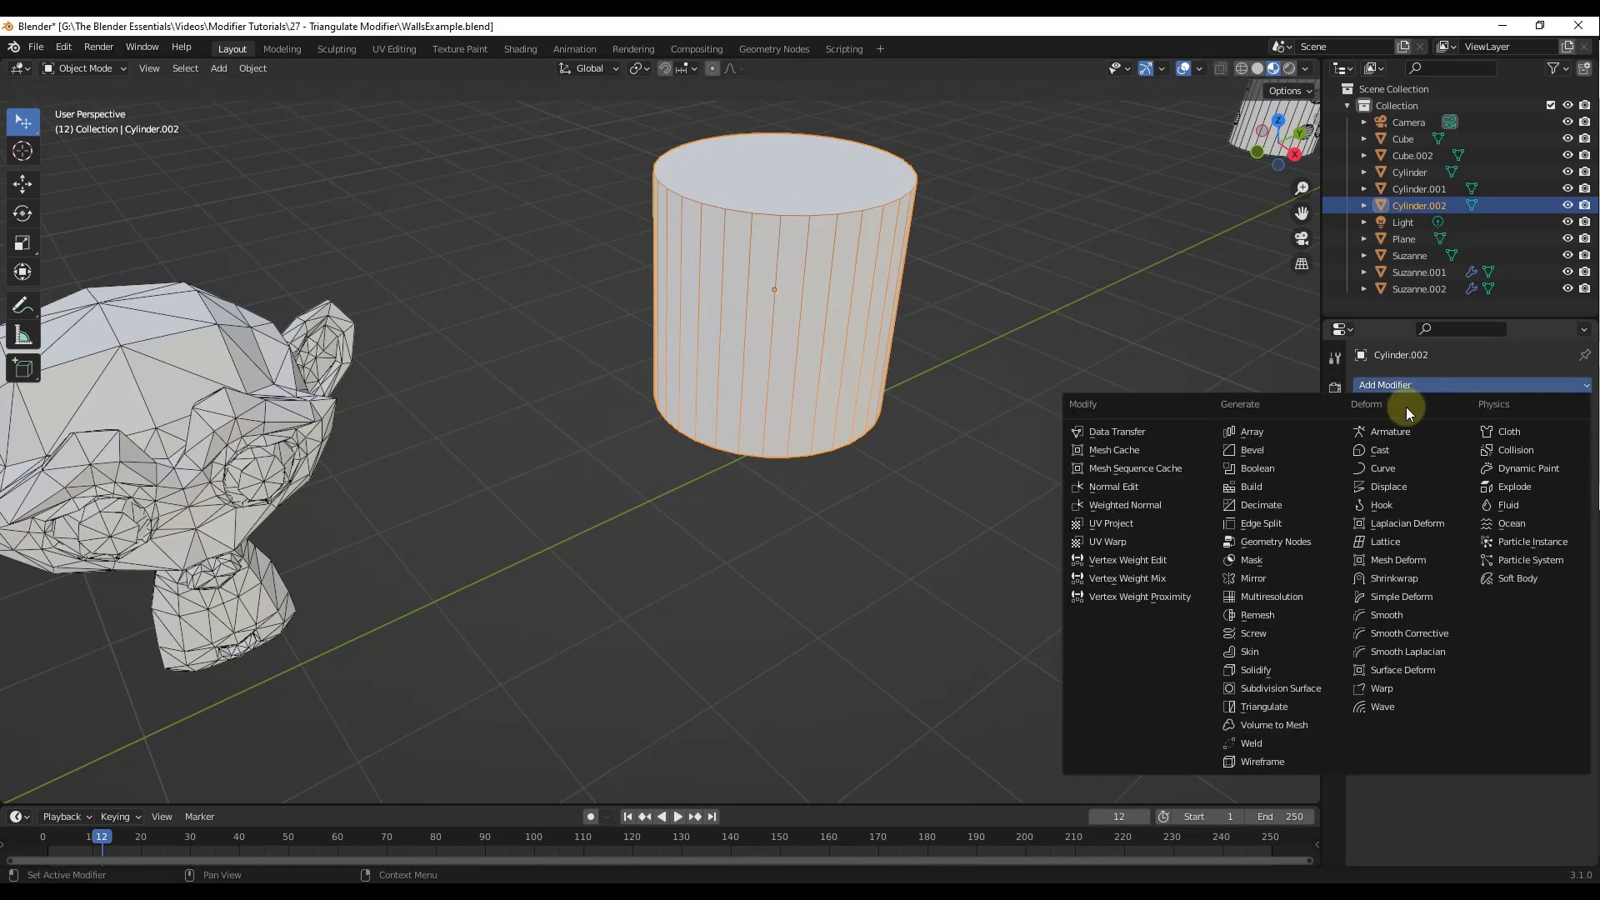
{"action": "left_click", "coordinate": [1276, 709]}
{"action": "middle_click_drag", "start_coordinate": [1047, 271], "coordinate": [976, 237]}
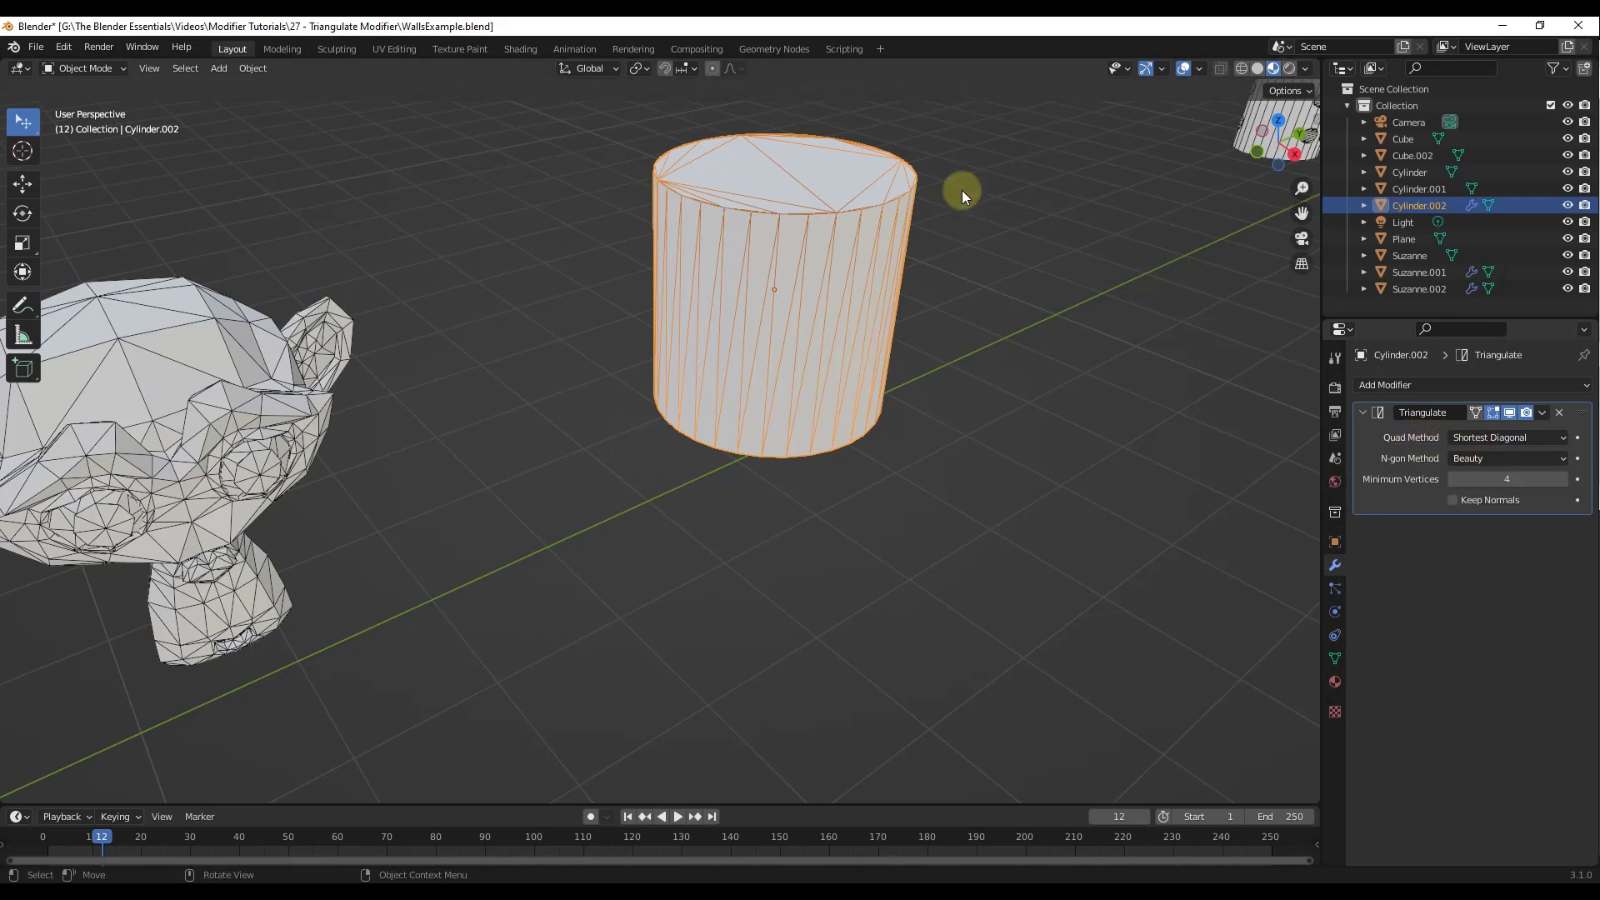
{"action": "scroll", "coordinate": [962, 190], "scroll_direction": "up", "scroll_amount": 3}
{"action": "middle_click_drag", "start_coordinate": [962, 191], "coordinate": [605, 171]}
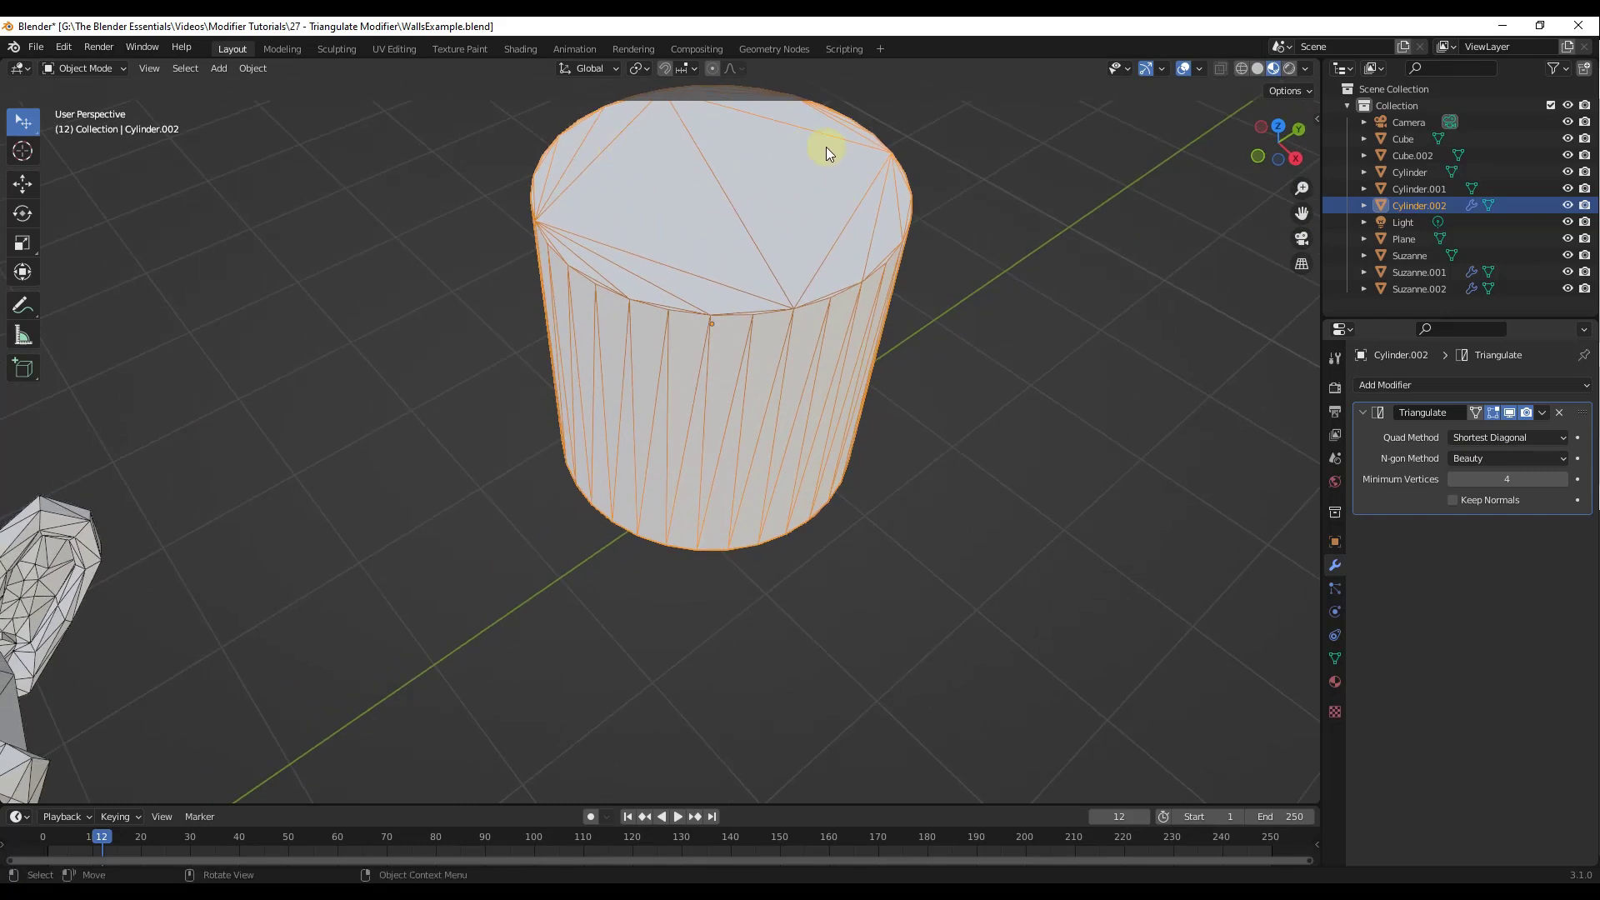
{"action": "scroll", "coordinate": [667, 210], "scroll_direction": "down", "scroll_amount": 2}
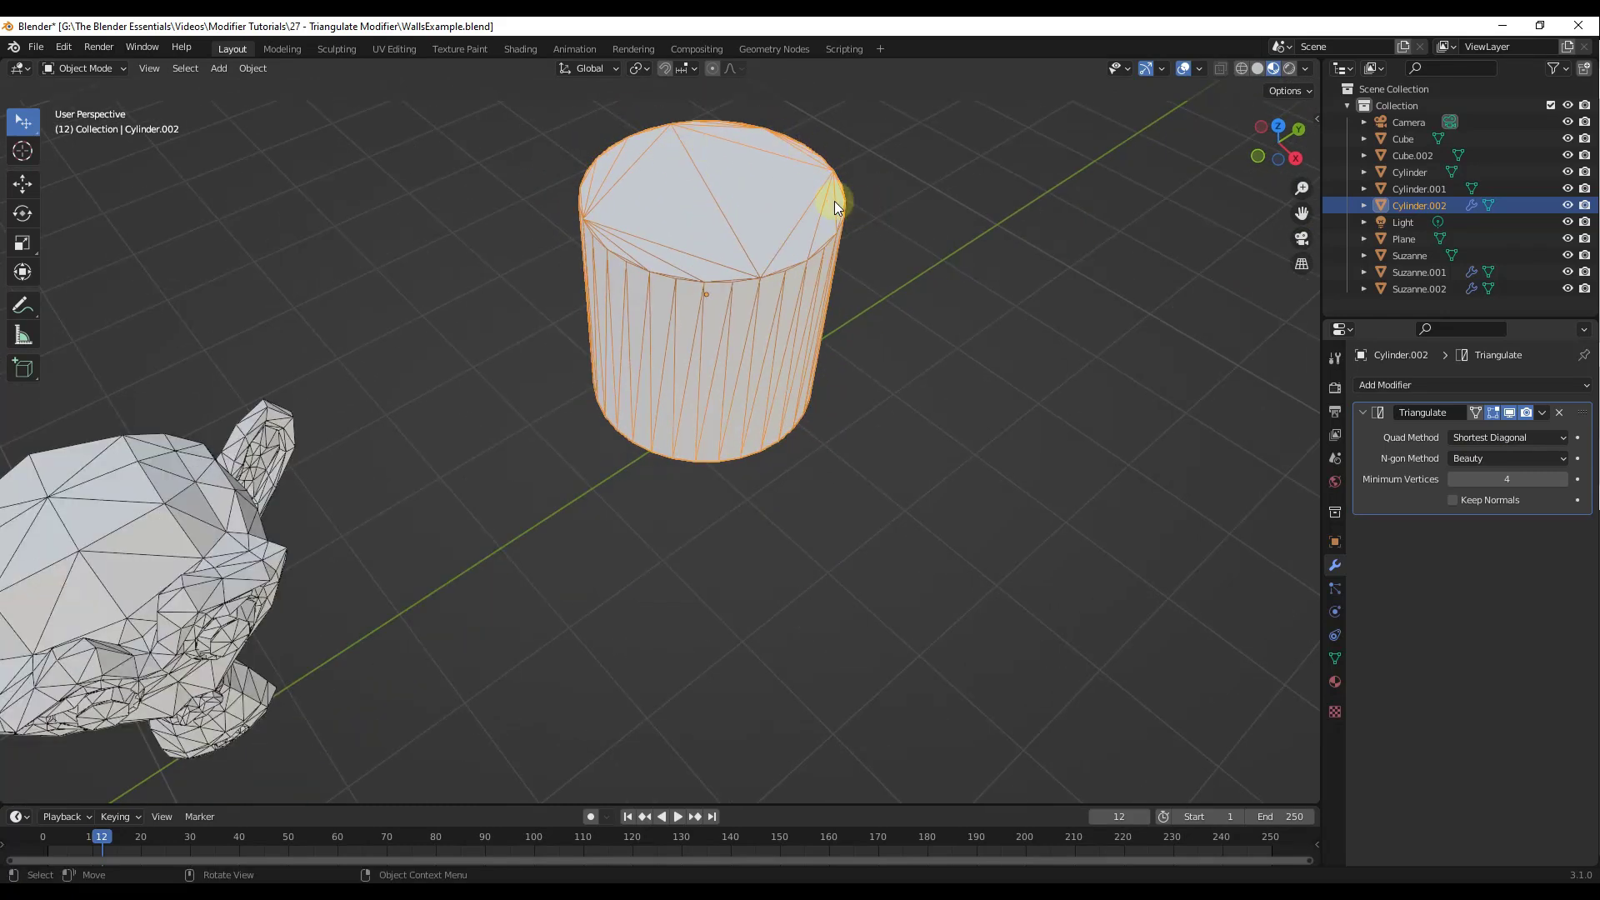
{"action": "left_click", "coordinate": [1467, 457]}
{"action": "left_click", "coordinate": [1470, 491]}
{"action": "left_click", "coordinate": [1474, 457]}
{"action": "left_click", "coordinate": [1472, 478]}
{"action": "scroll", "coordinate": [697, 120], "scroll_direction": "up", "scroll_amount": 3}
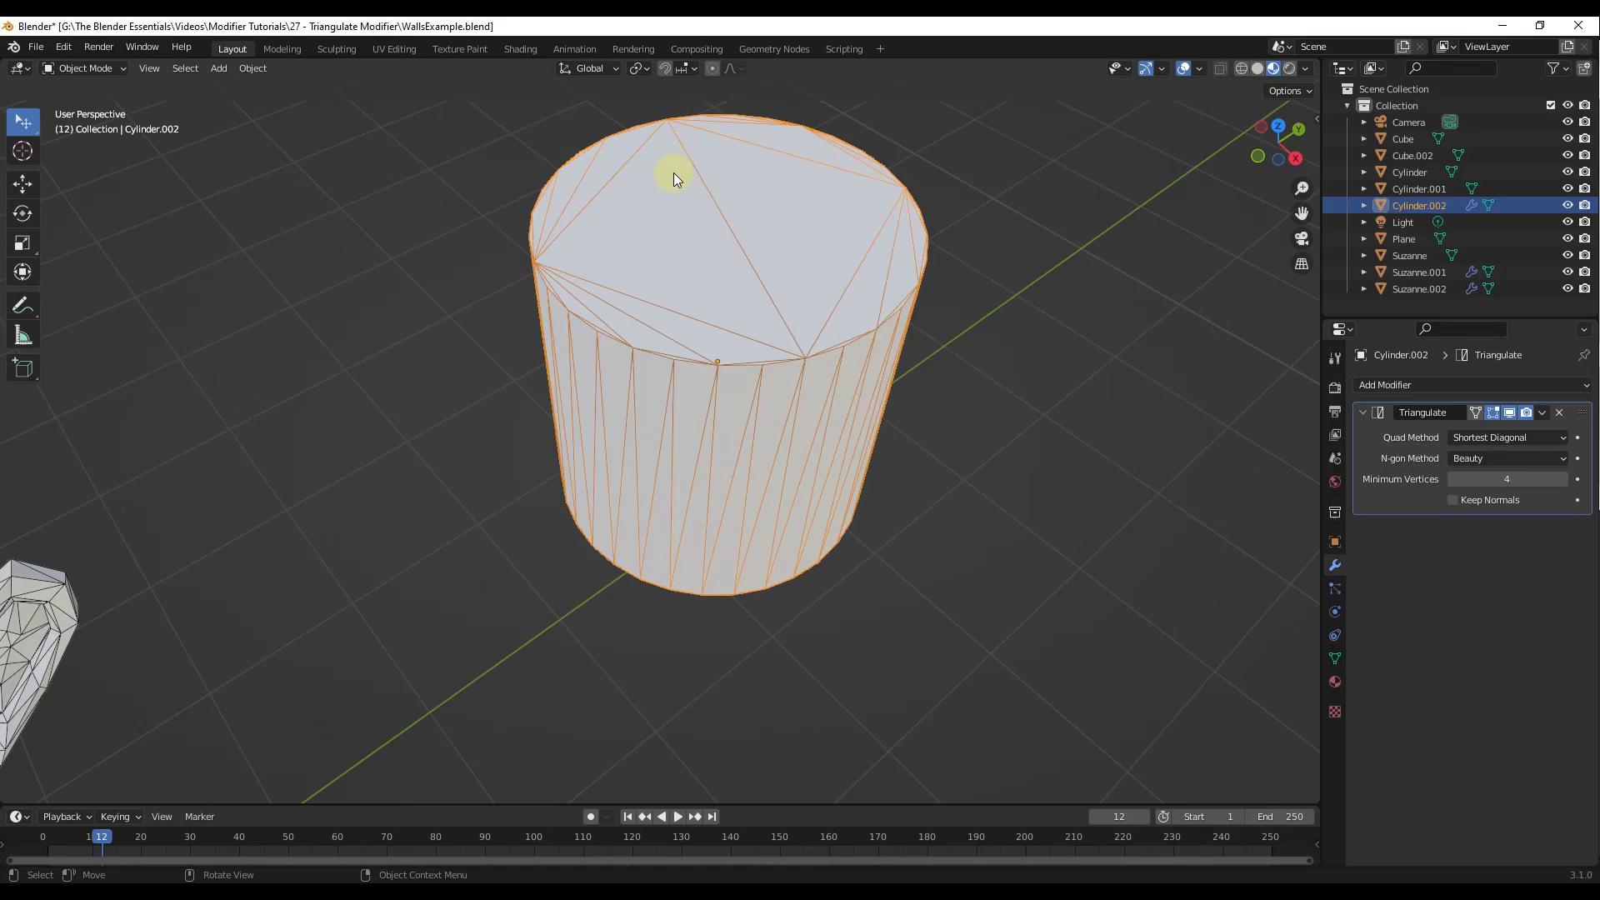
{"action": "middle_click_drag", "start_coordinate": [850, 422], "coordinate": [844, 306]}
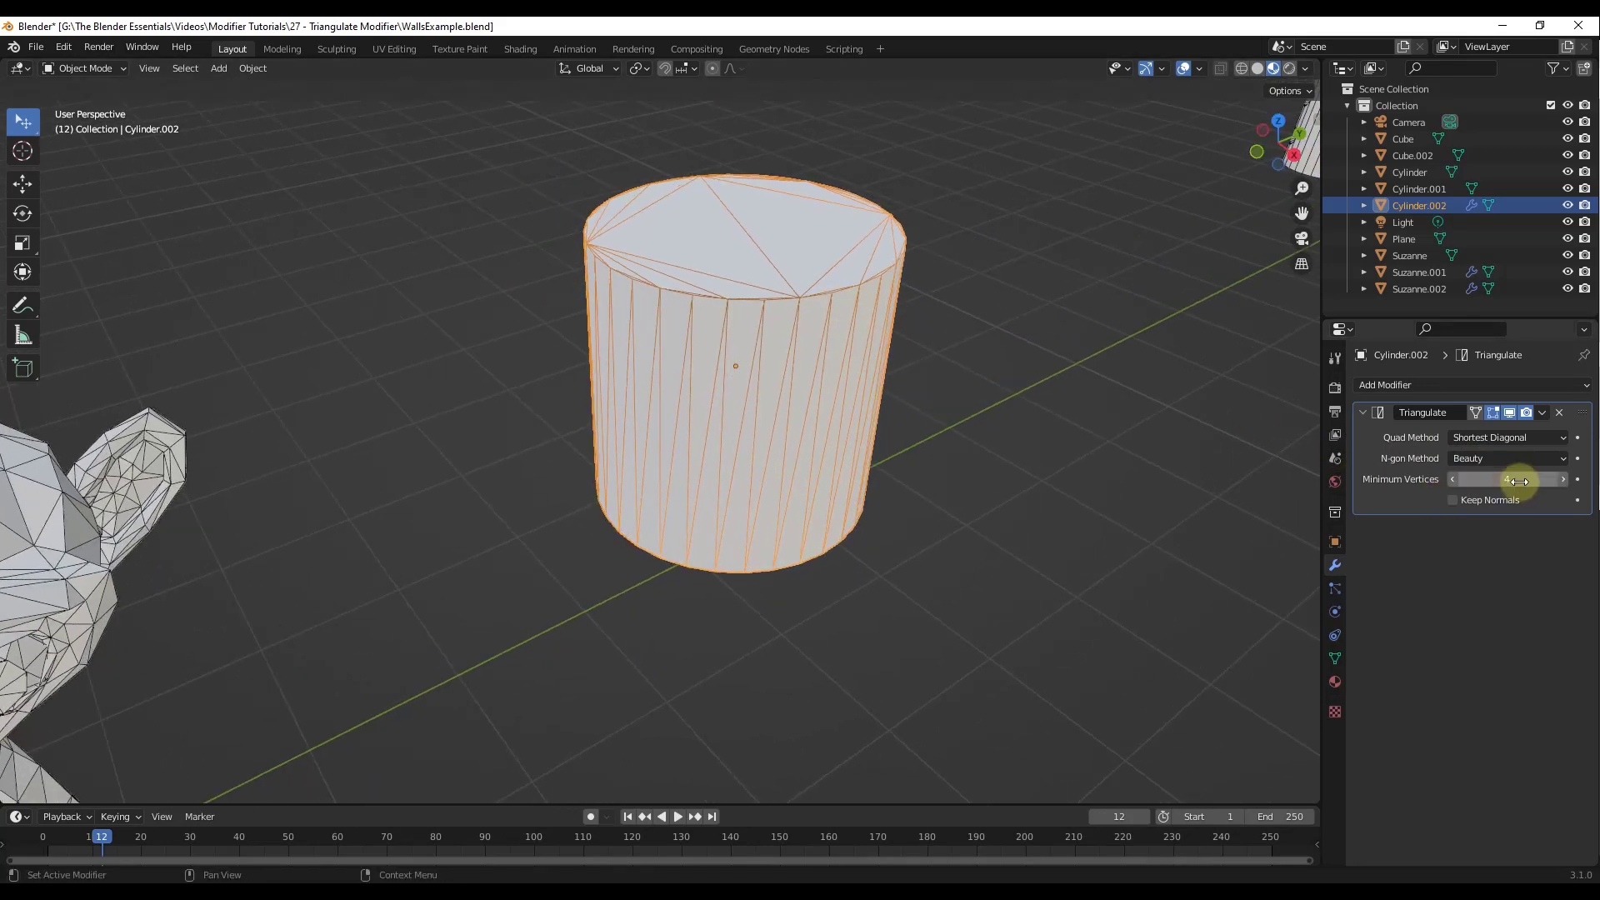
Raise the Triangulate modifier's Minimum Vertices from 4 to 5, leaving the cylinder sides as quads.
{"action": "left_click", "coordinate": [1564, 481]}
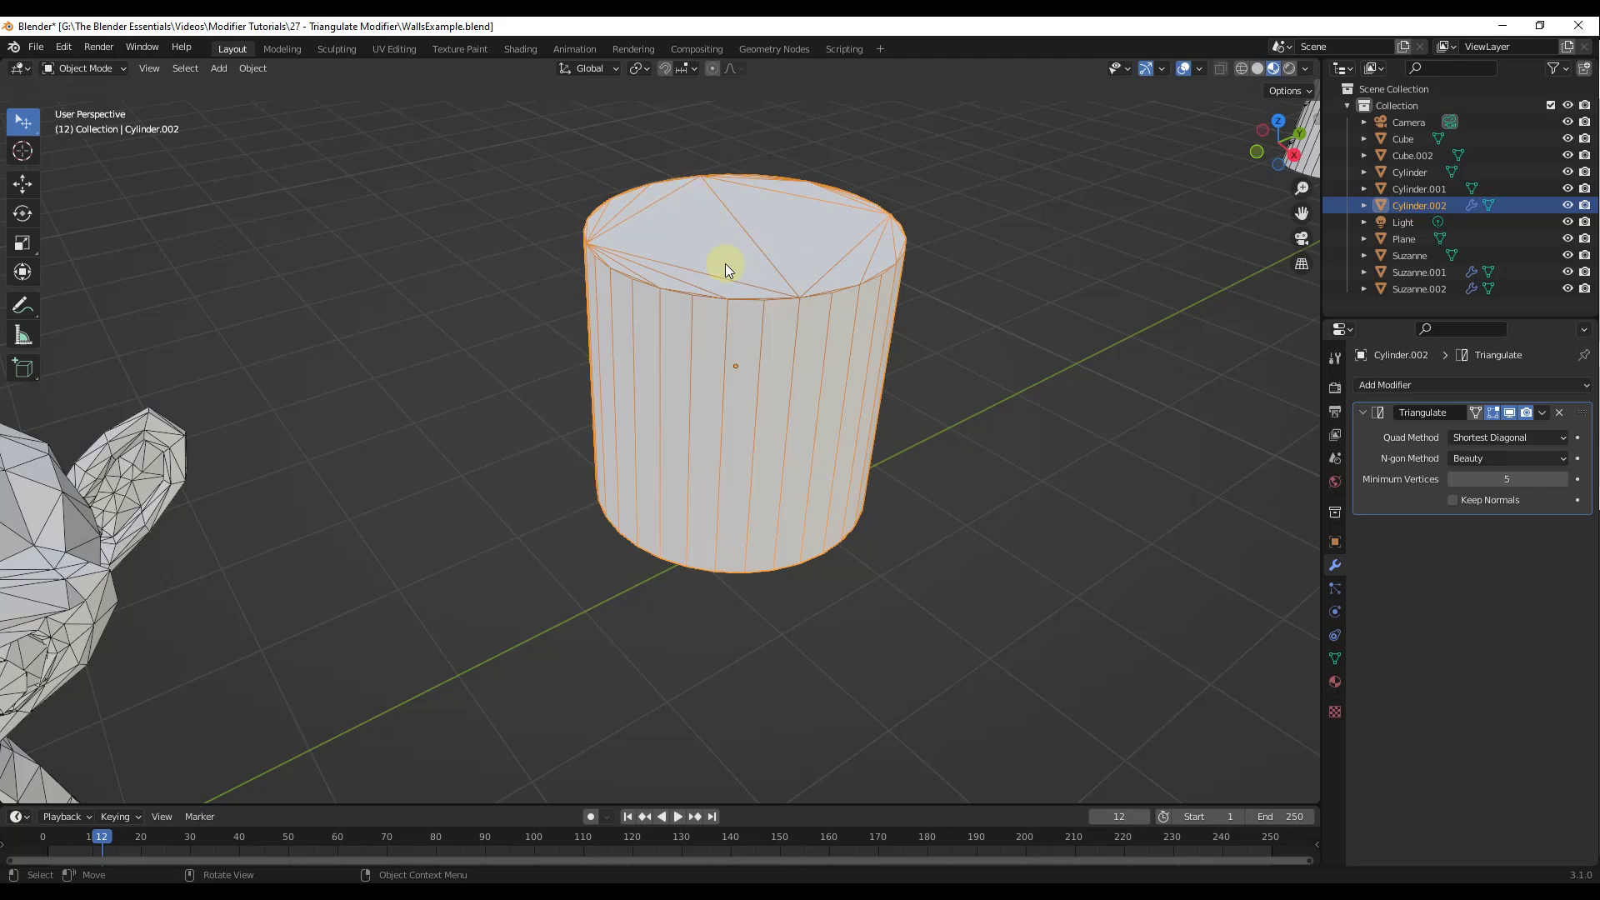
{"action": "middle_click_drag", "start_coordinate": [737, 304], "coordinate": [801, 316]}
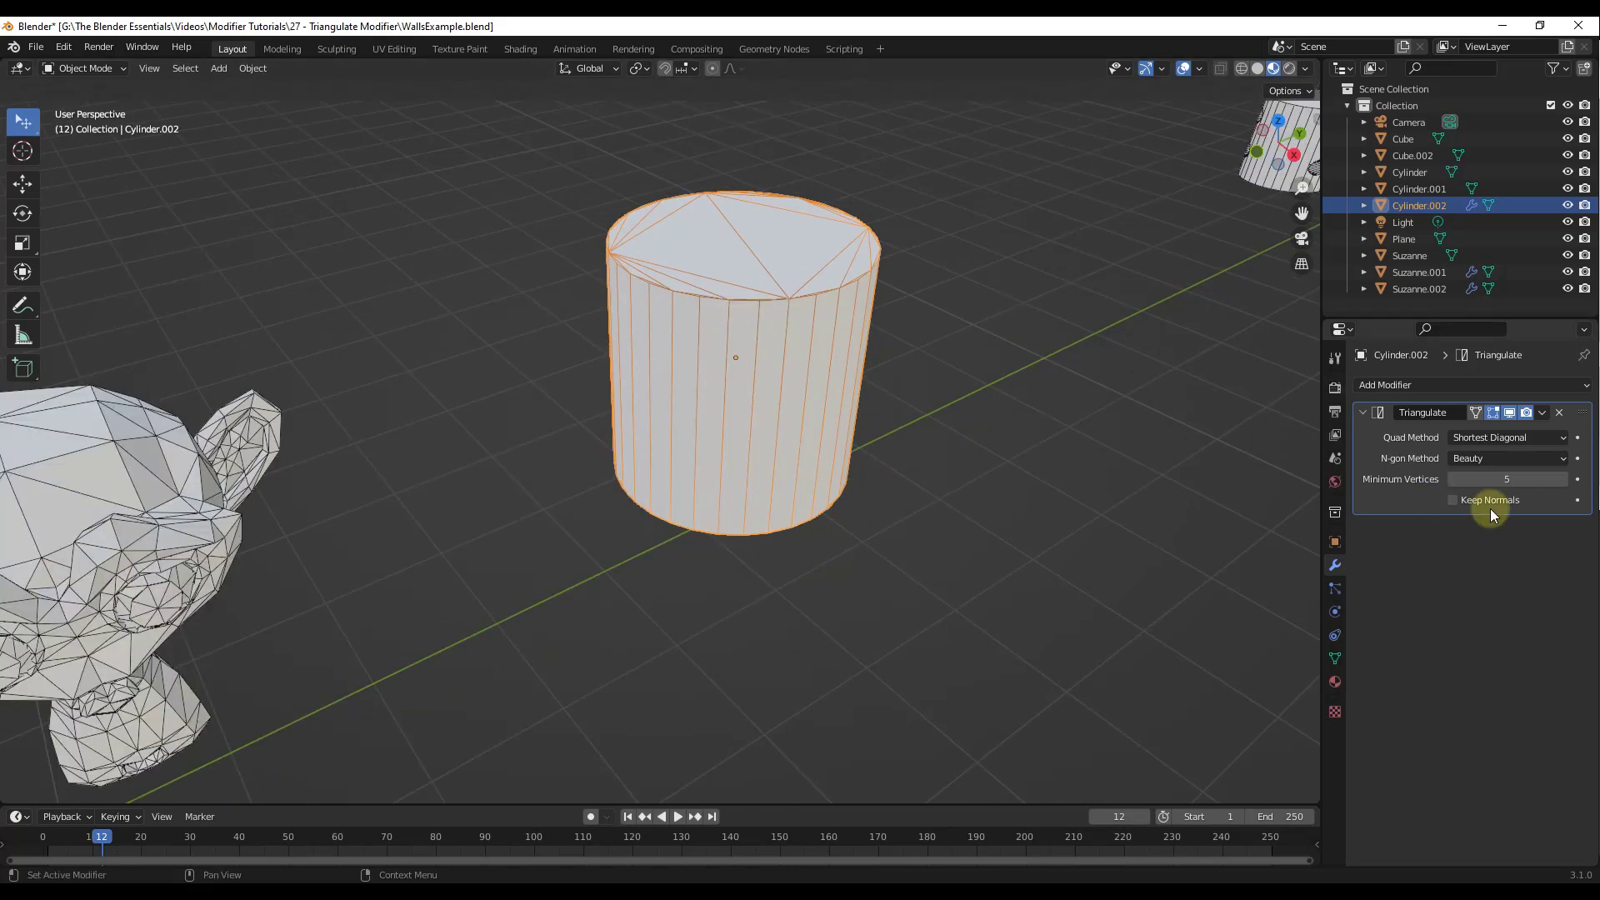